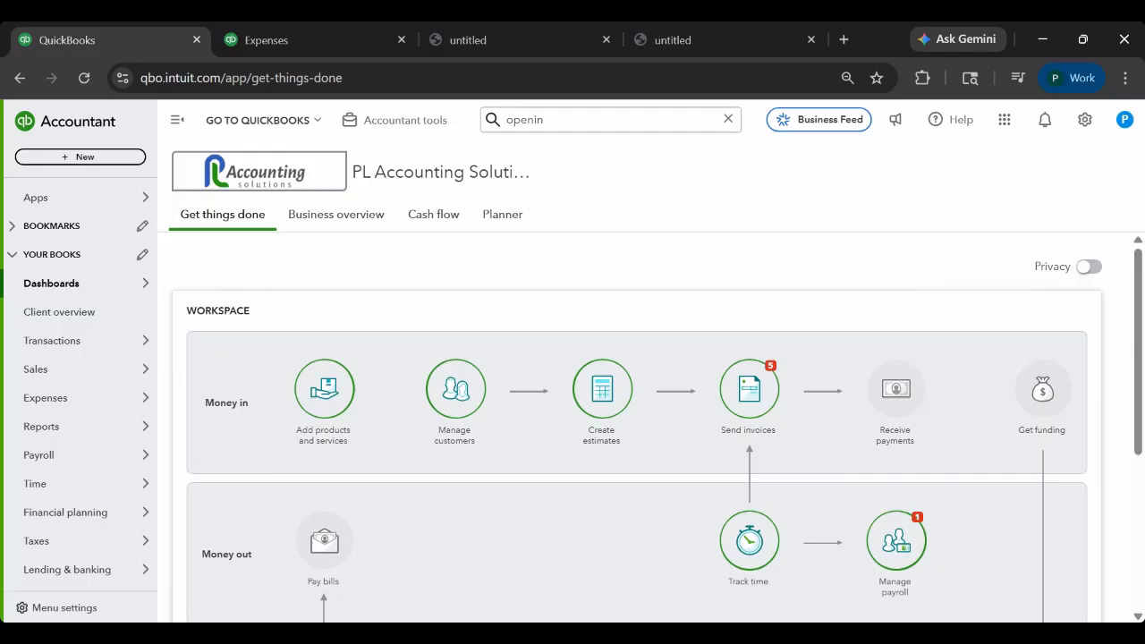
# Open the January 2025 Pinnacle Business Bank statement, dismiss the Draw tool tip, review the statement, and return to QuickBooks.
pyautogui.click(479, 42)
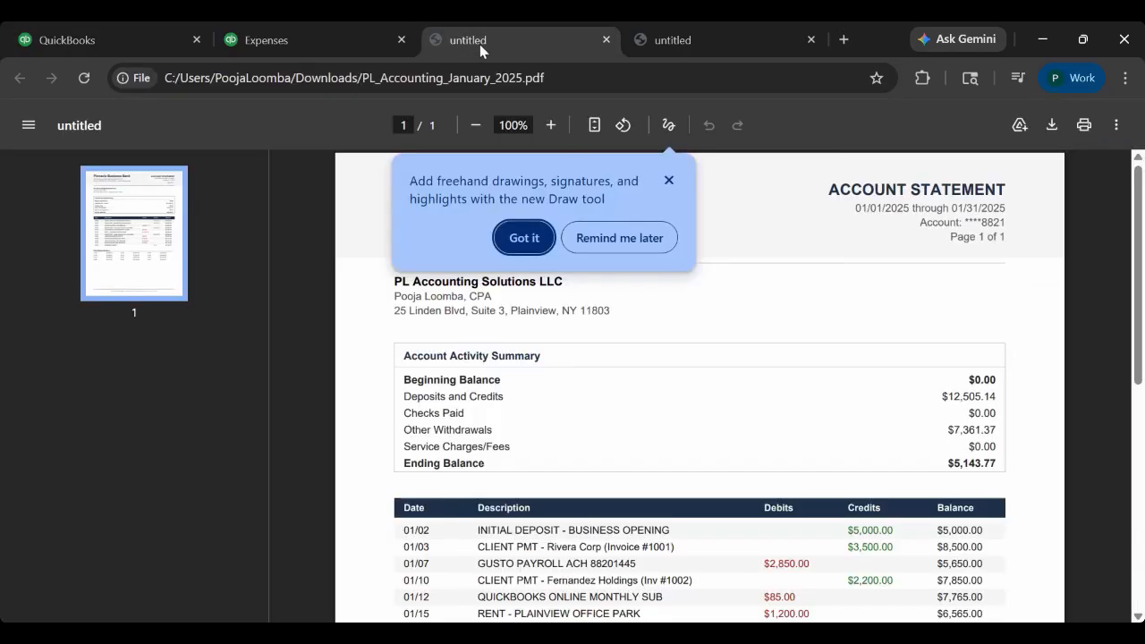
pyautogui.click(534, 242)
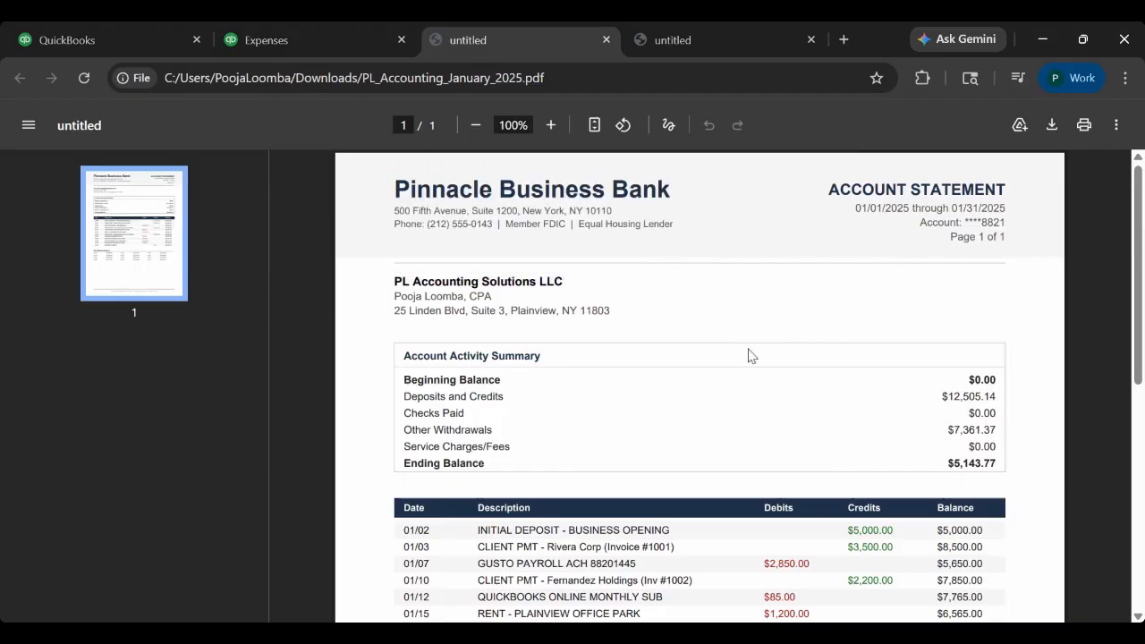
pyautogui.click(305, 42)
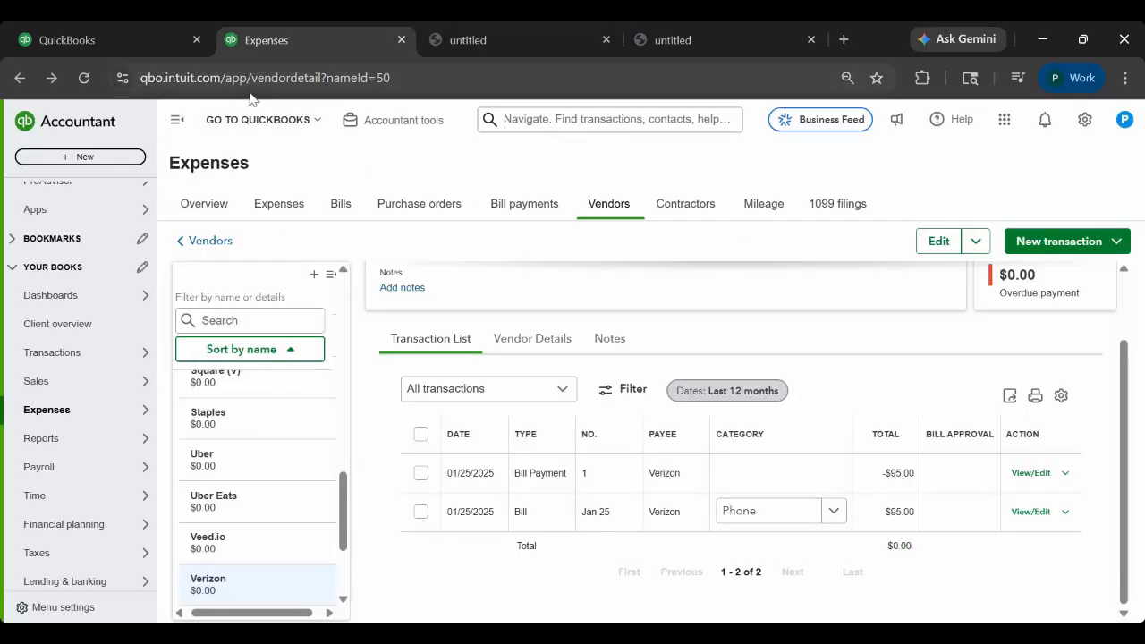
pyautogui.click(126, 42)
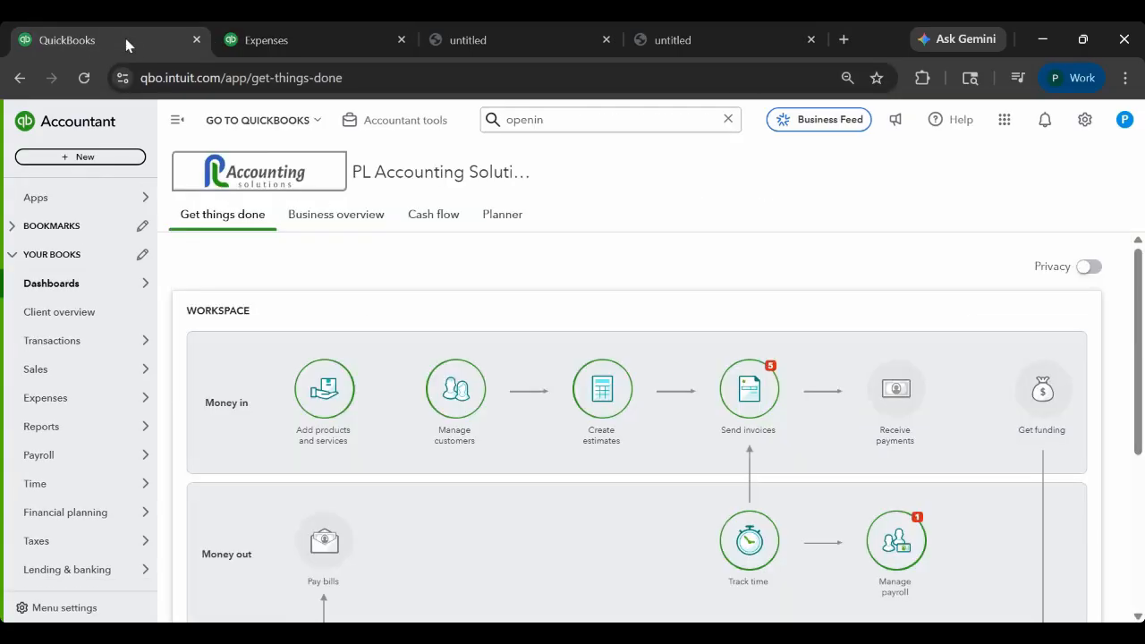
# Open the Reconcile page and choose the Pinnacle Bus Check account.
pyautogui.click(1085, 122)
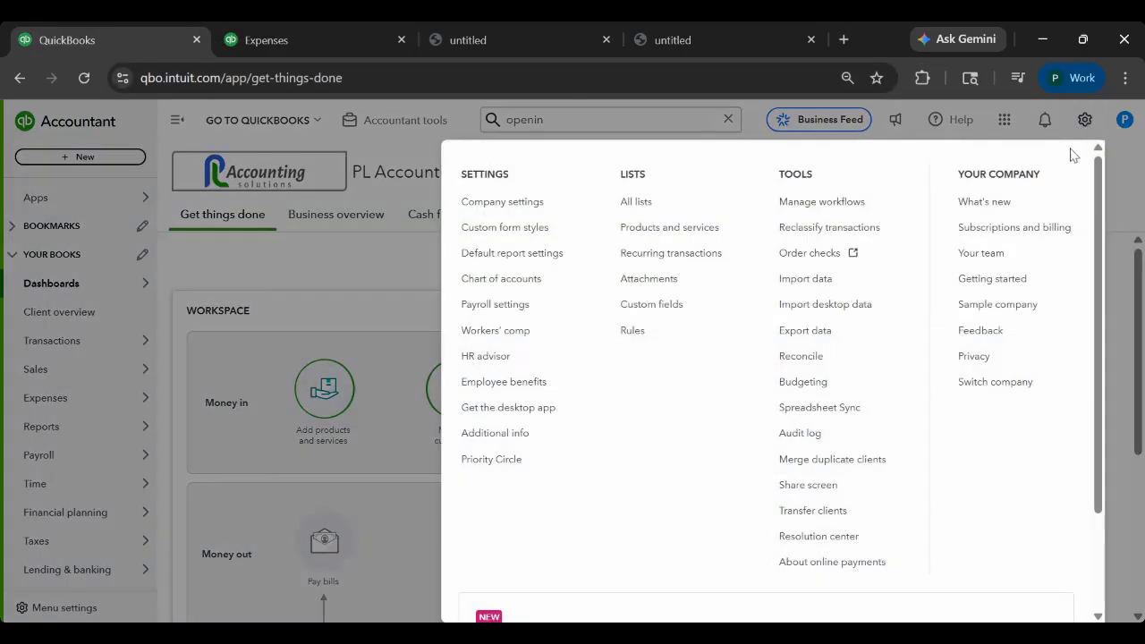
pyautogui.click(829, 361)
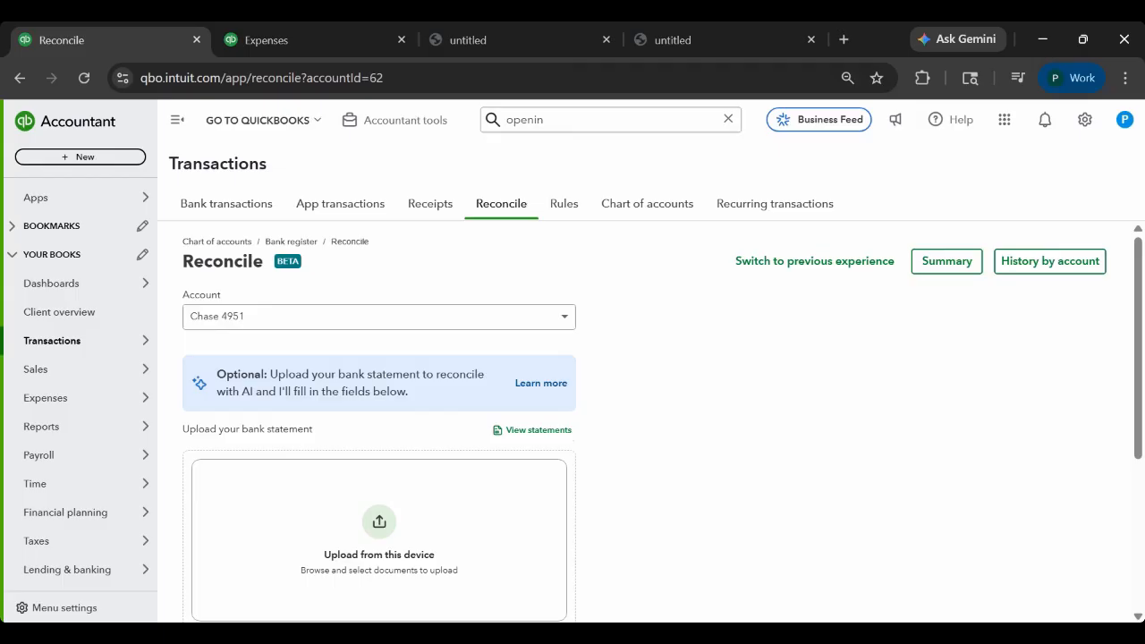
pyautogui.click(517, 328)
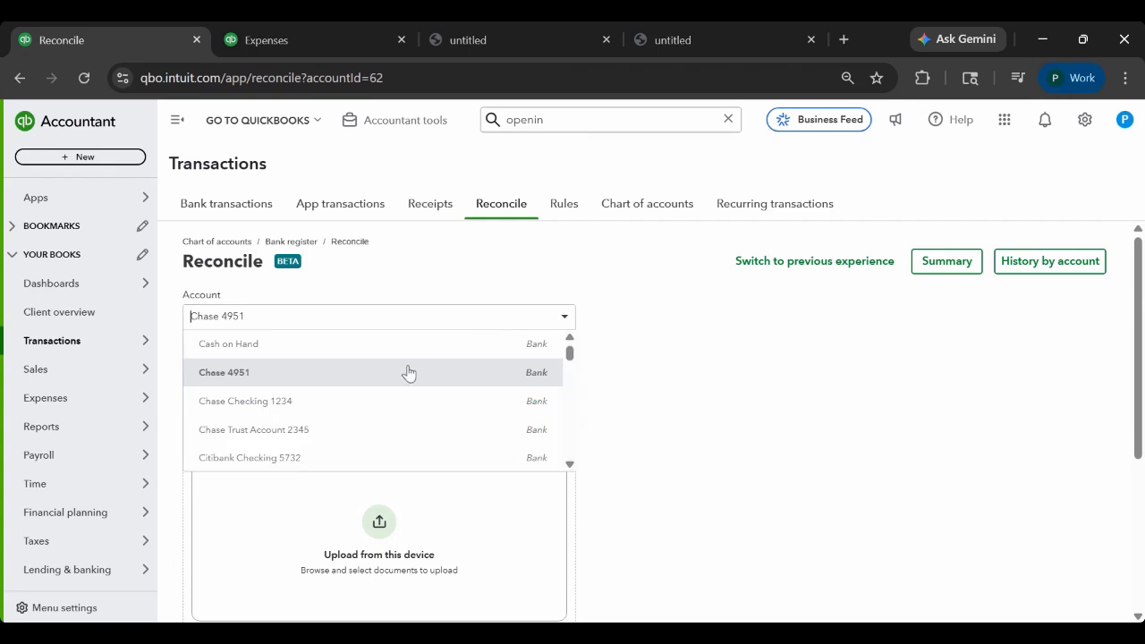
pyautogui.scroll(-2, 387, 419)
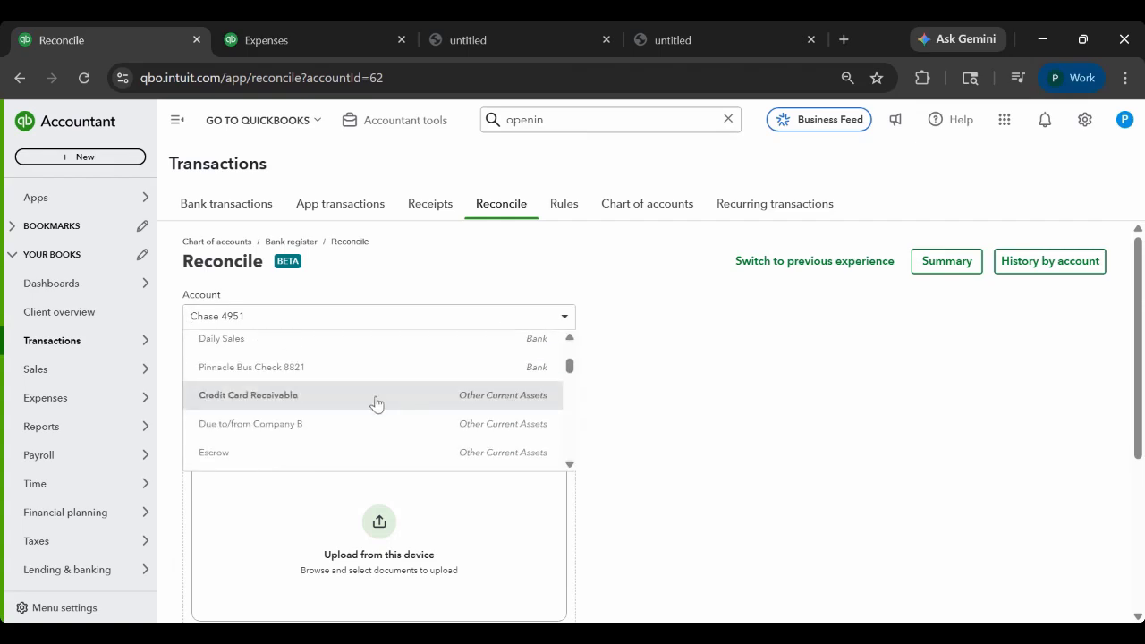
pyautogui.click(375, 381)
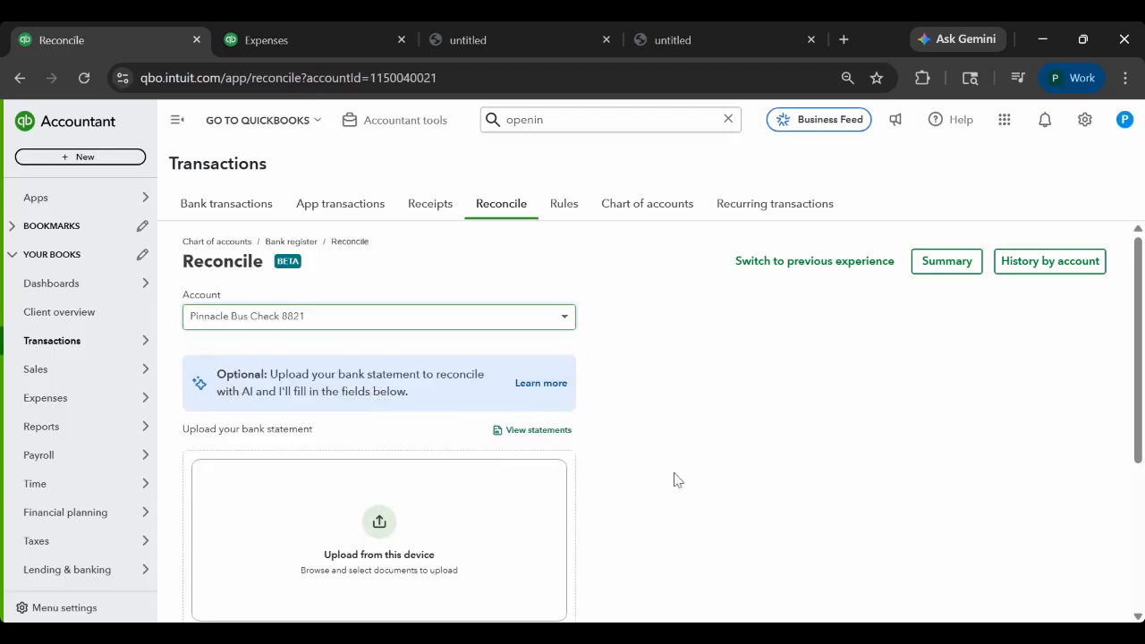
# Check the account's beginning balance on the reconcile form and dismiss the prompt about reconciling without uploading a statement.
pyautogui.scroll(-1, 676, 478)
pyautogui.scroll(1, 677, 481)
pyautogui.scroll(-2, 678, 480)
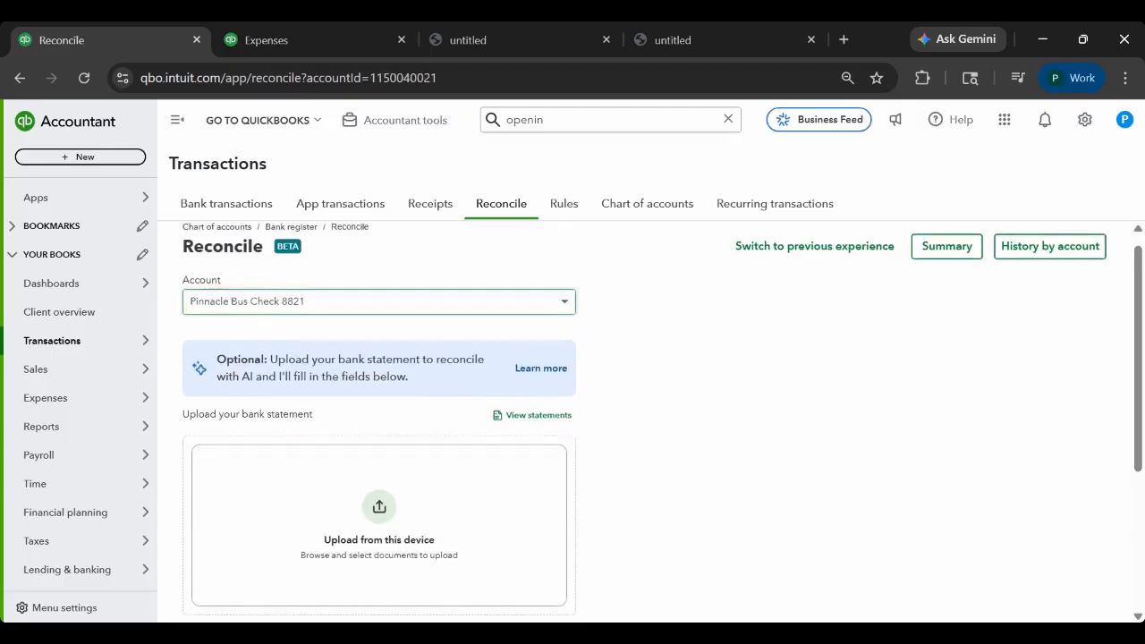
pyautogui.scroll(-1, 678, 480)
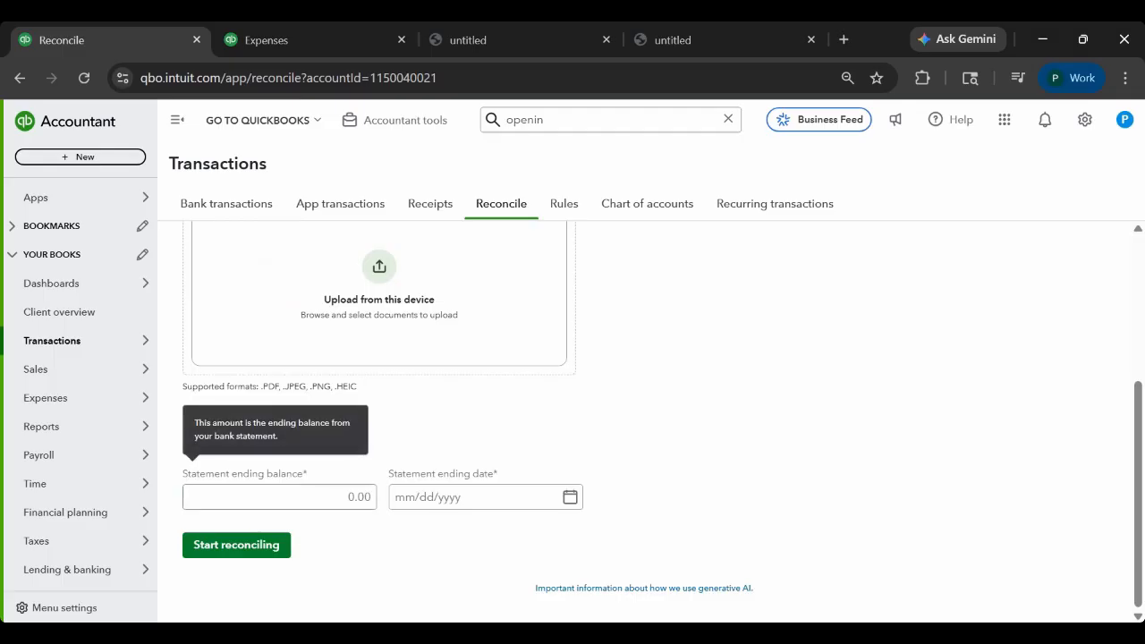
pyautogui.click(332, 499)
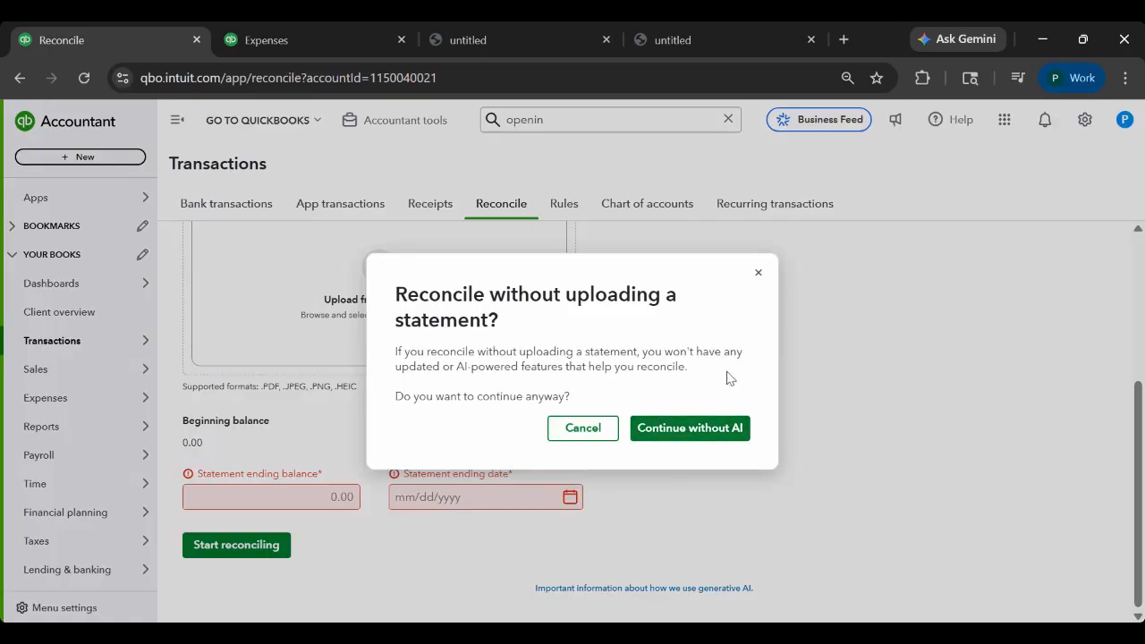
pyautogui.click(757, 273)
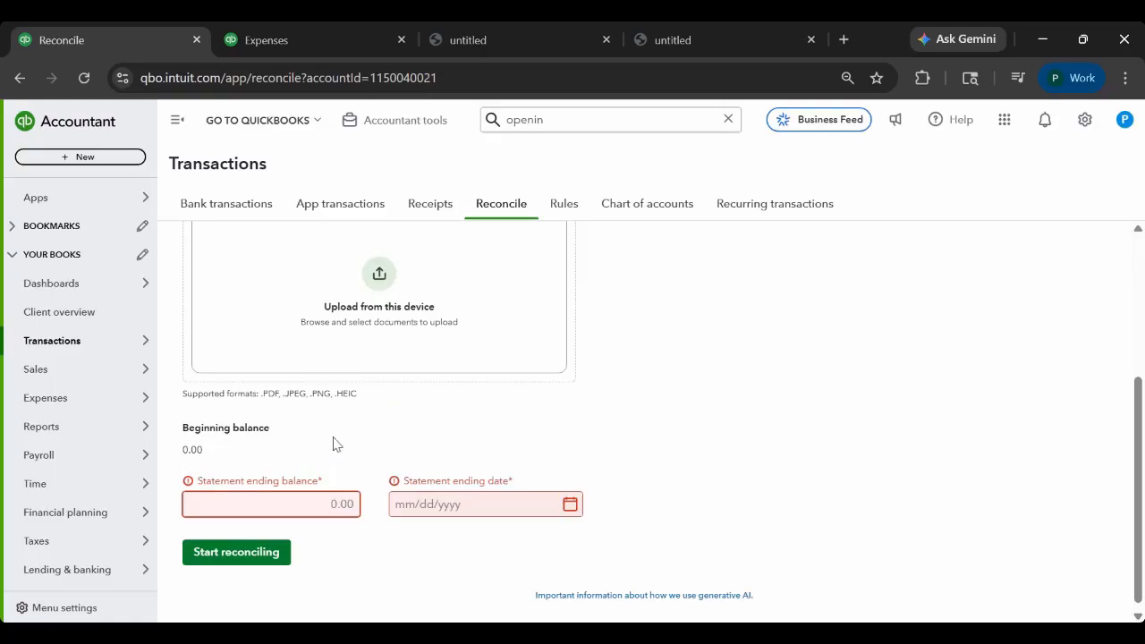
pyautogui.click(224, 447)
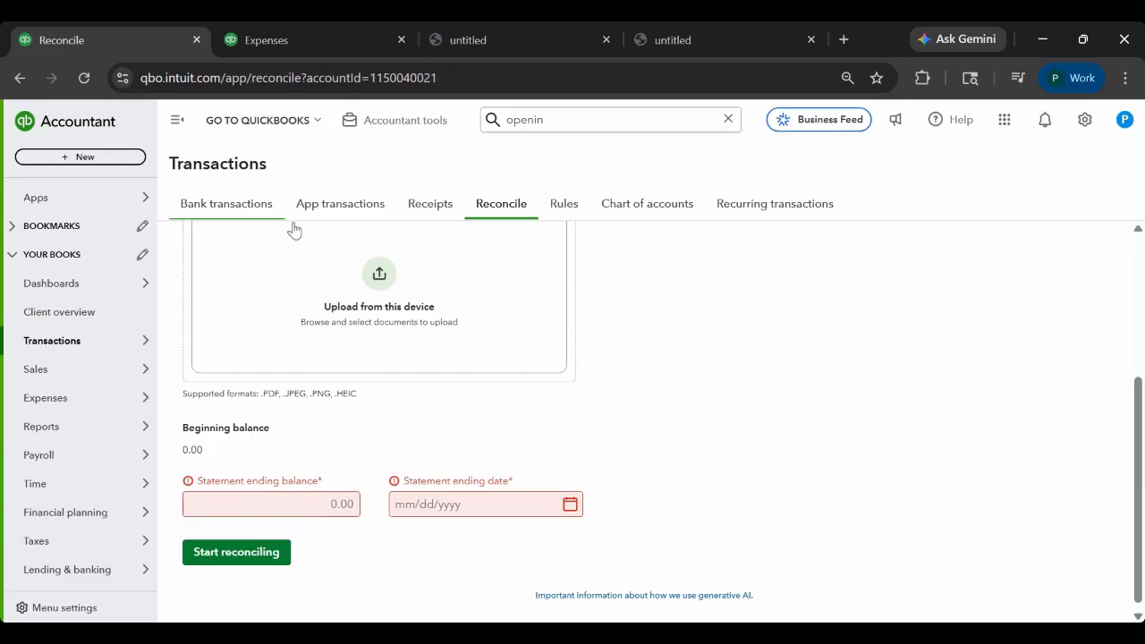
# Open the chart of accounts in the second QuickBooks browser tab.
pyautogui.hotkey('ctrl', 'Tab')
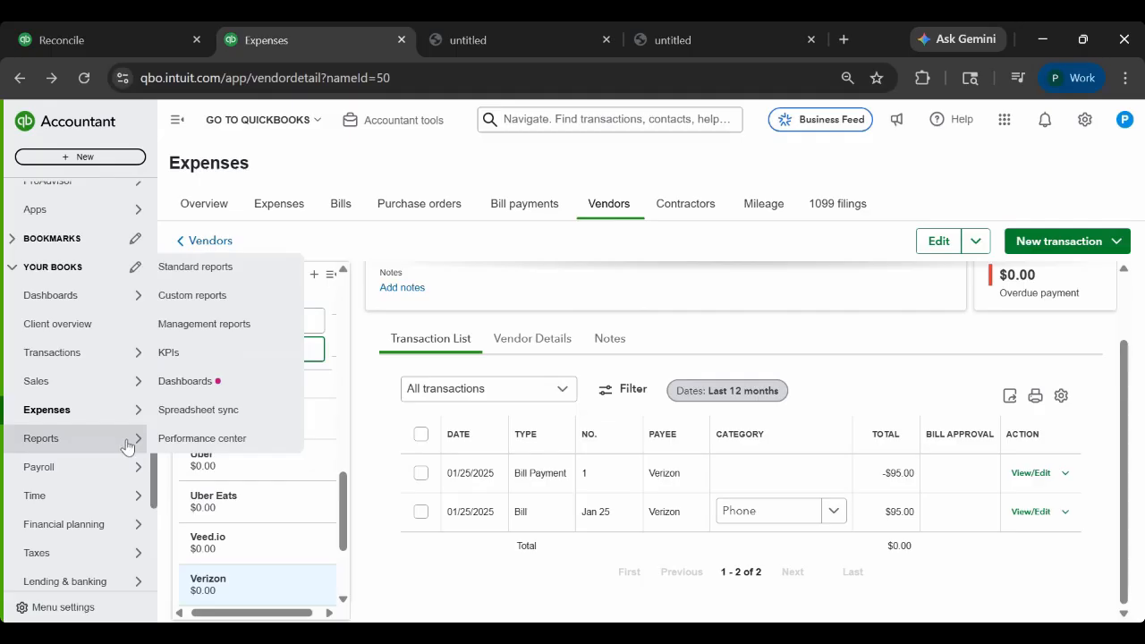
pyautogui.scroll(-2, 126, 382)
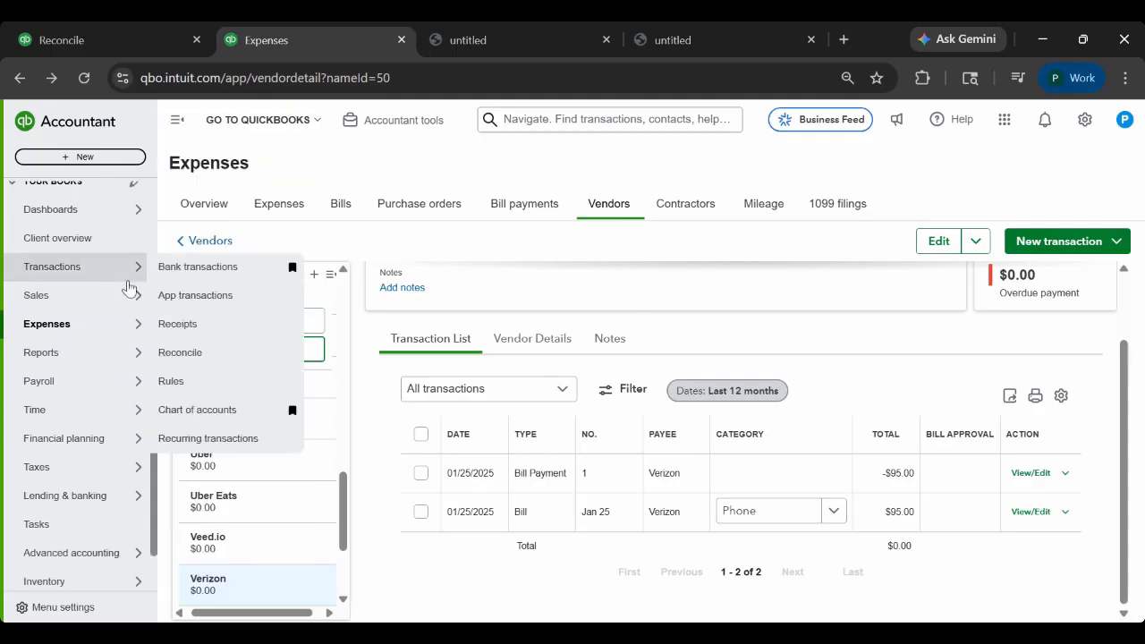
pyautogui.moveTo(132, 381)
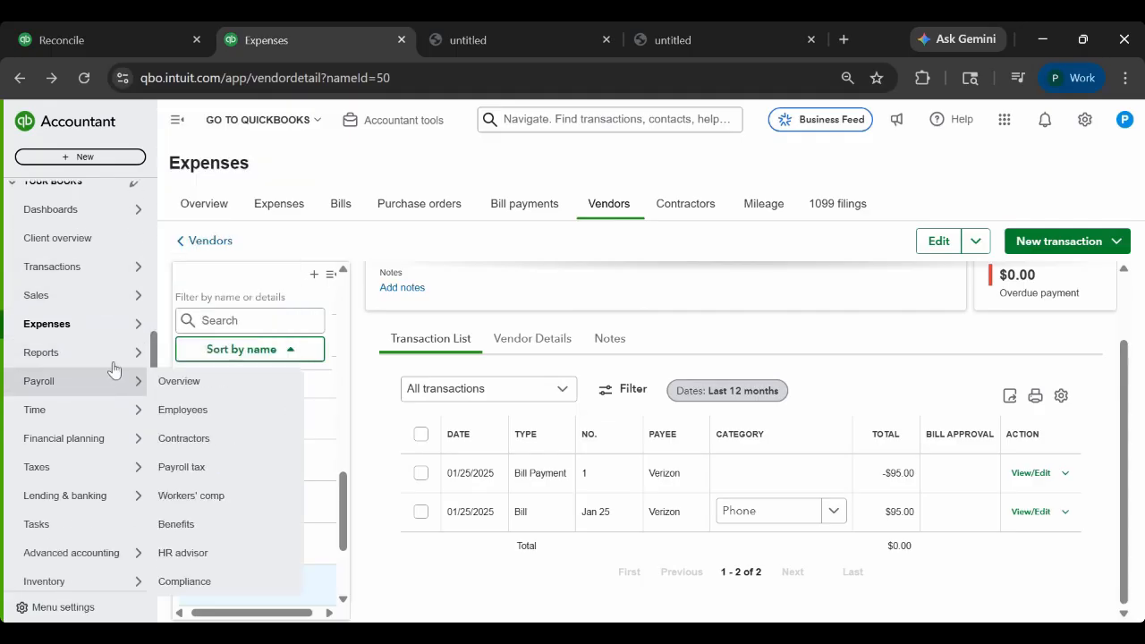
pyautogui.moveTo(94, 273)
pyautogui.scroll(1, 99, 322)
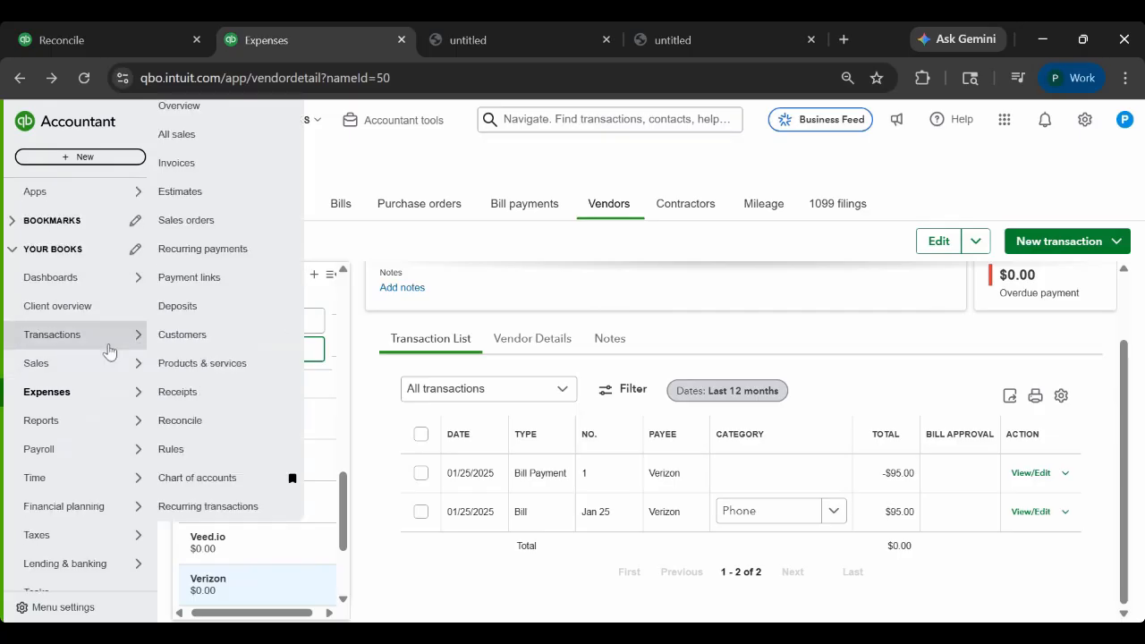
pyautogui.click(132, 338)
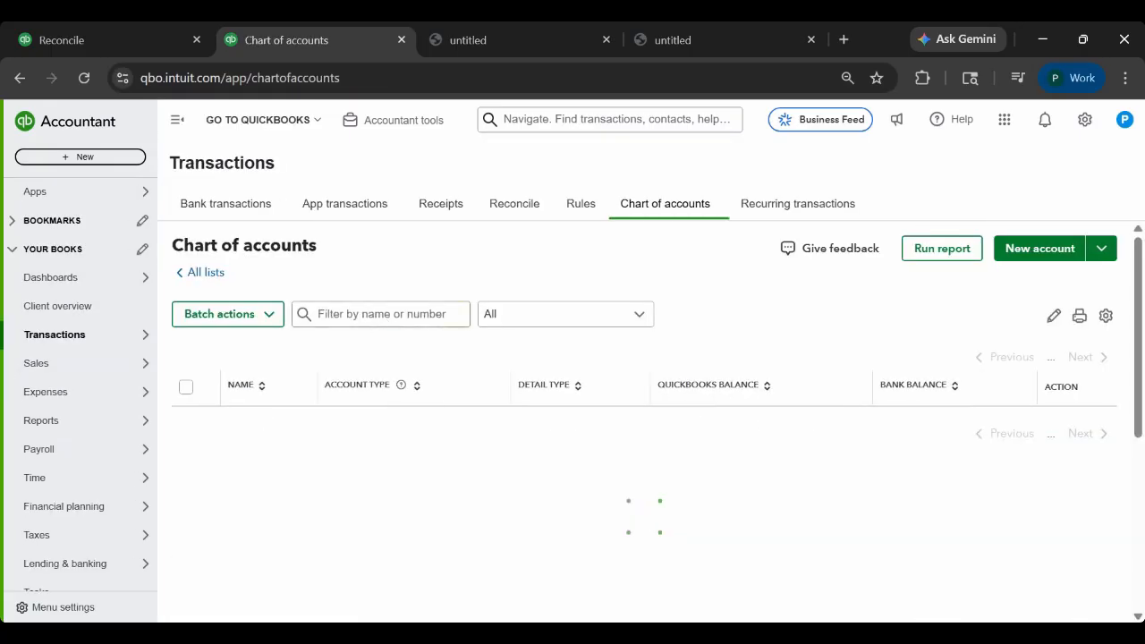
# Run the QuickReport for the Opening Balance Equity account with the report period set to All Dates.
pyautogui.click(382, 316)
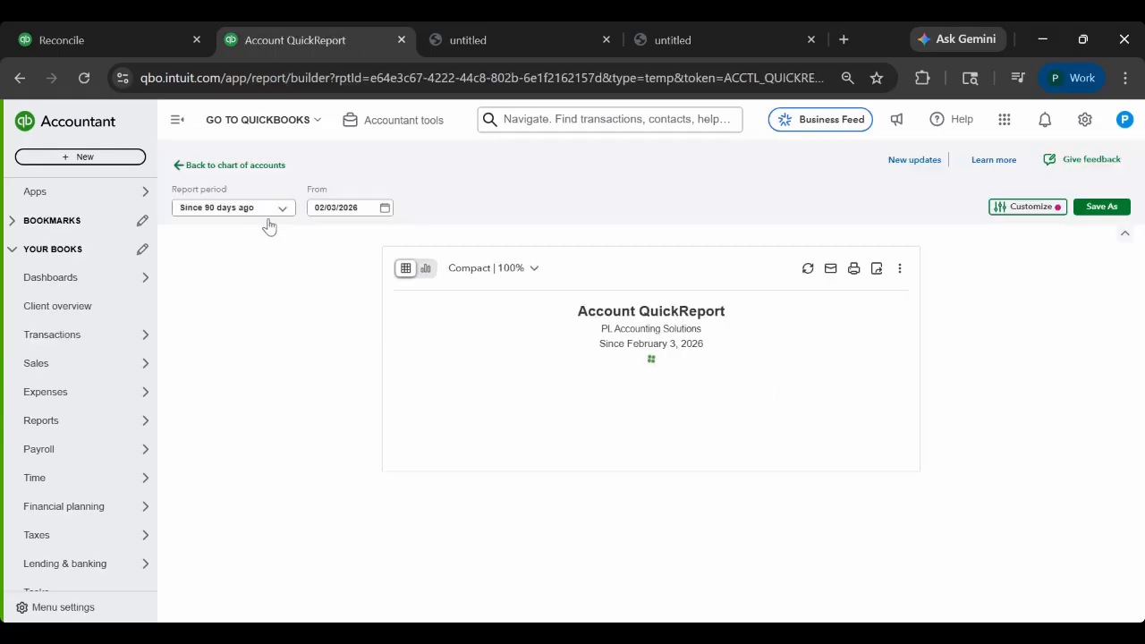
pyautogui.click(271, 208)
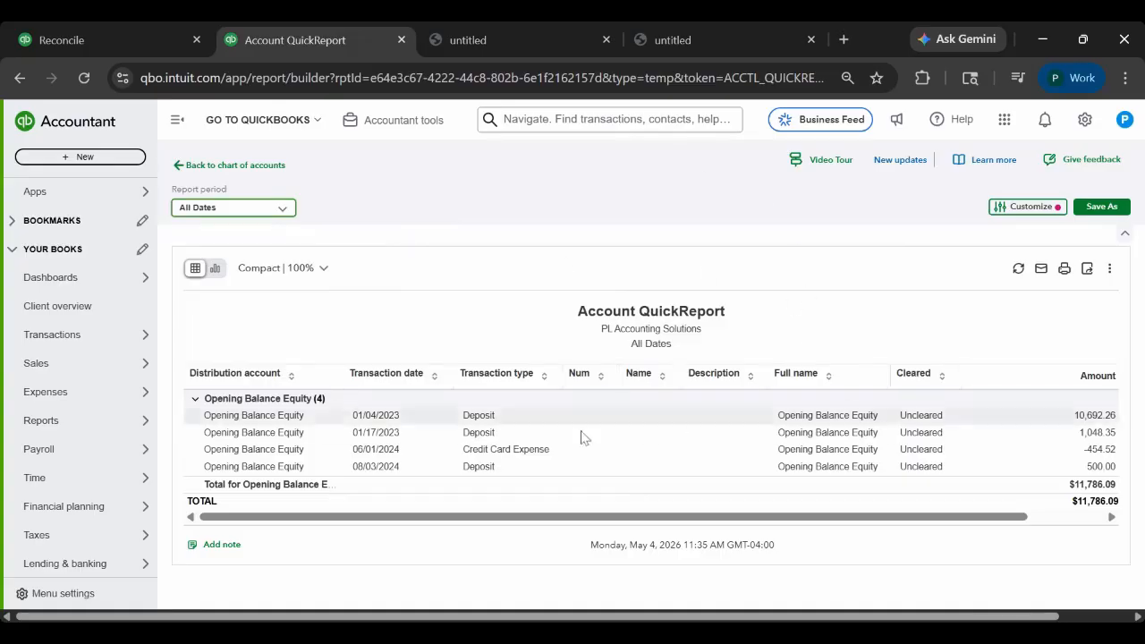
pyautogui.hscroll(2, 635, 375)
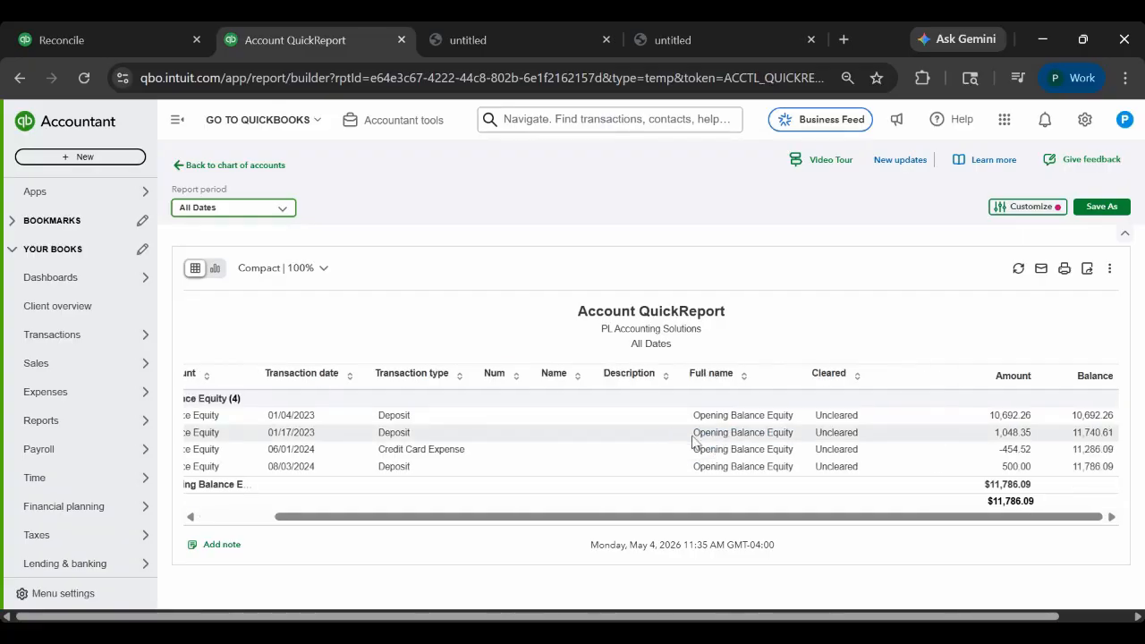
# Open the 01/04/2023 deposit in Opening Balance Equity, view its additional actions such as Delete, and return to the report.
pyautogui.click(739, 467)
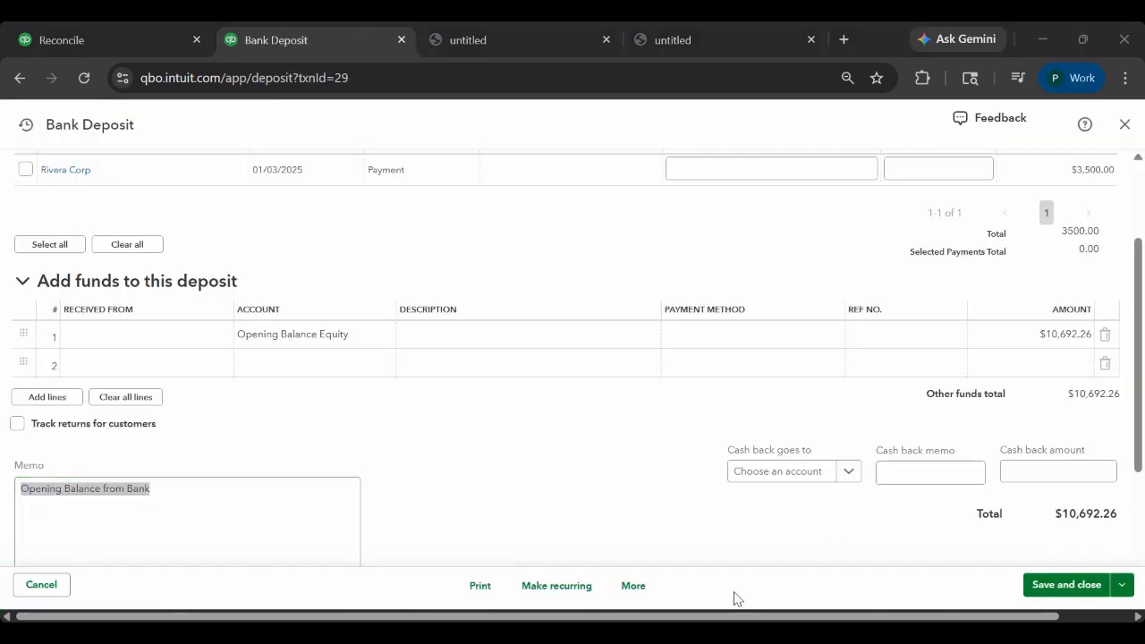
pyautogui.click(630, 587)
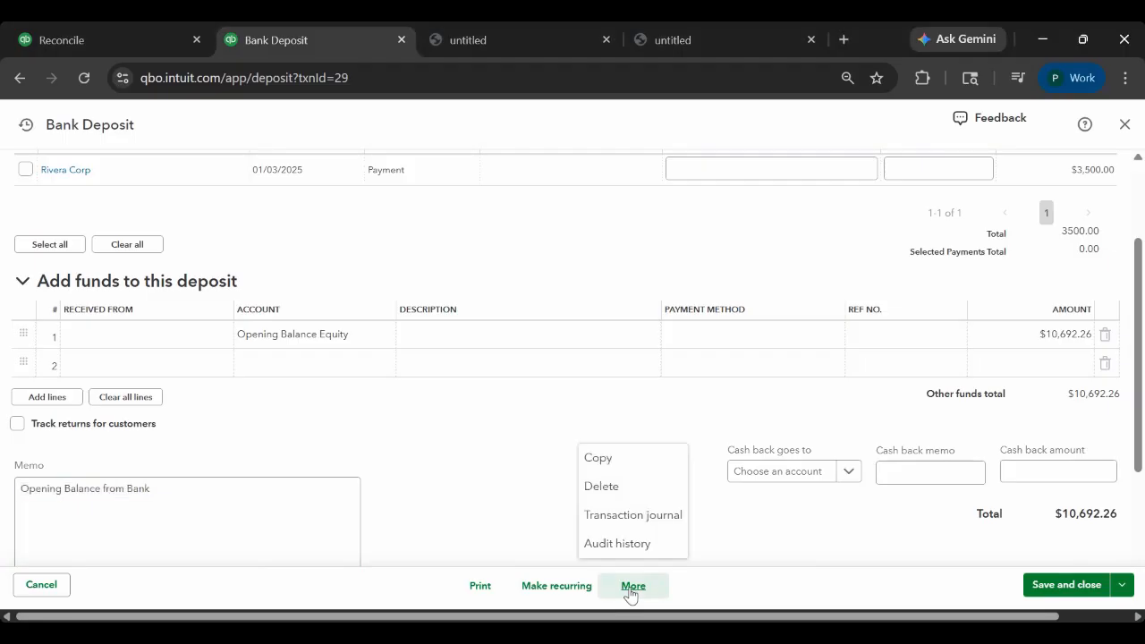
pyautogui.click(638, 494)
pyautogui.click(613, 435)
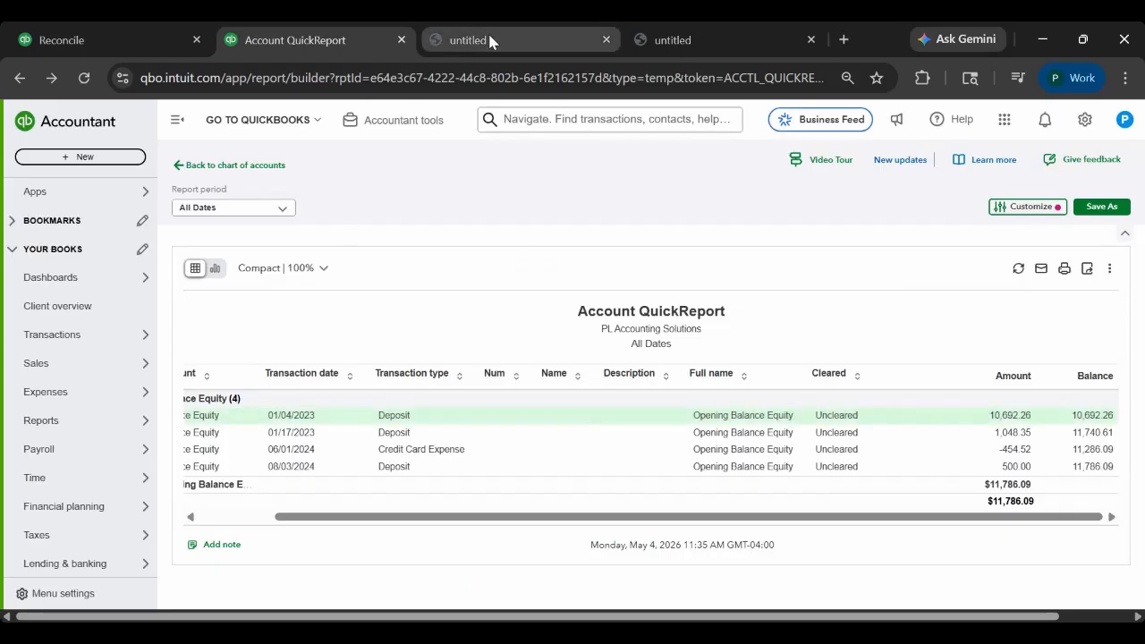
# Copy the ending balance amount from the Account Activity Summary of the January 2025 bank statement.
pyautogui.click(98, 40)
pyautogui.moveTo(452, 474); pyautogui.dragTo(300, 512)
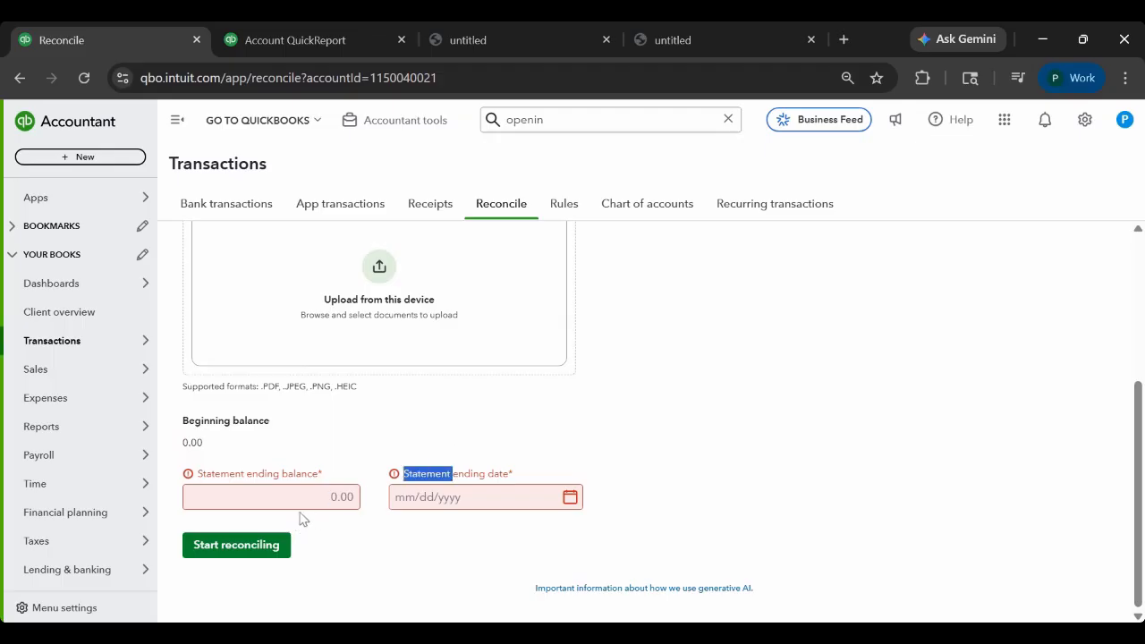
pyautogui.click(496, 39)
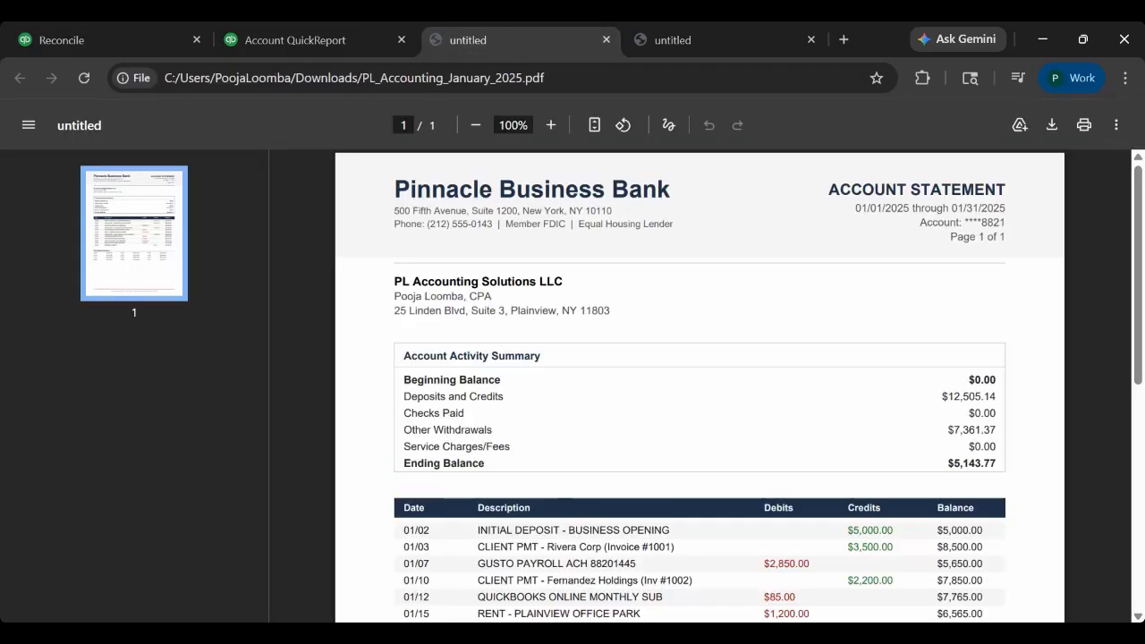
pyautogui.moveTo(968, 446)
pyautogui.mouseDown()
pyautogui.moveTo(984, 463)
pyautogui.moveTo(954, 463)
pyautogui.mouseUp()
pyautogui.hotkey('ctrl', 'c')
pyautogui.click(972, 463)
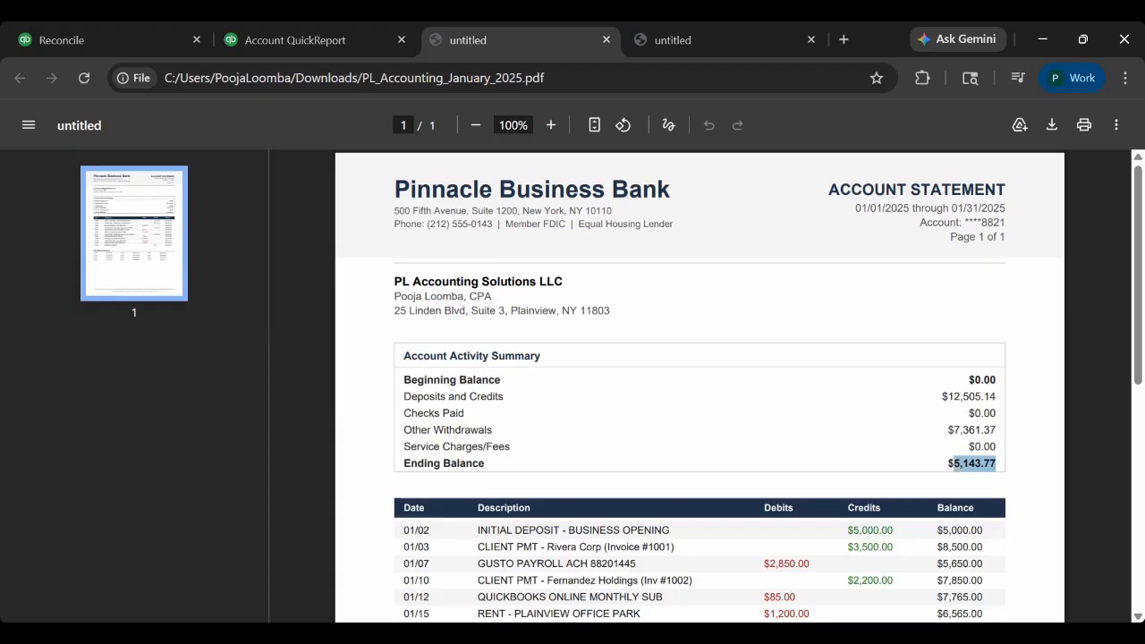
# Fill in 5,143.77 as the statement ending balance on the reconcile form.
pyautogui.click(301, 44)
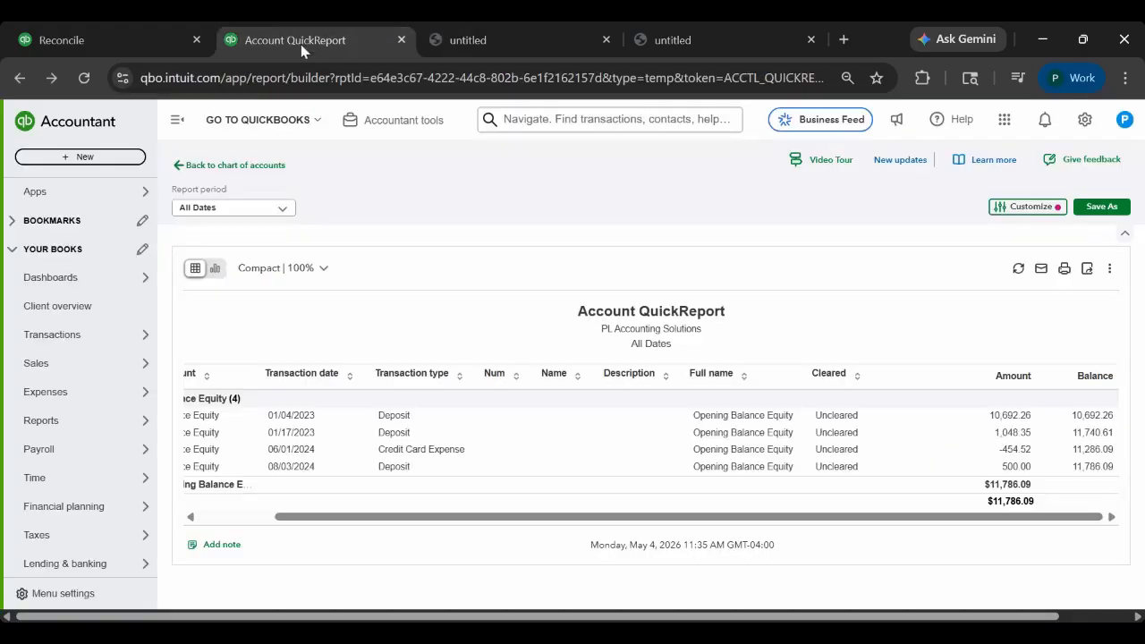
pyautogui.click(163, 25)
pyautogui.click(268, 497)
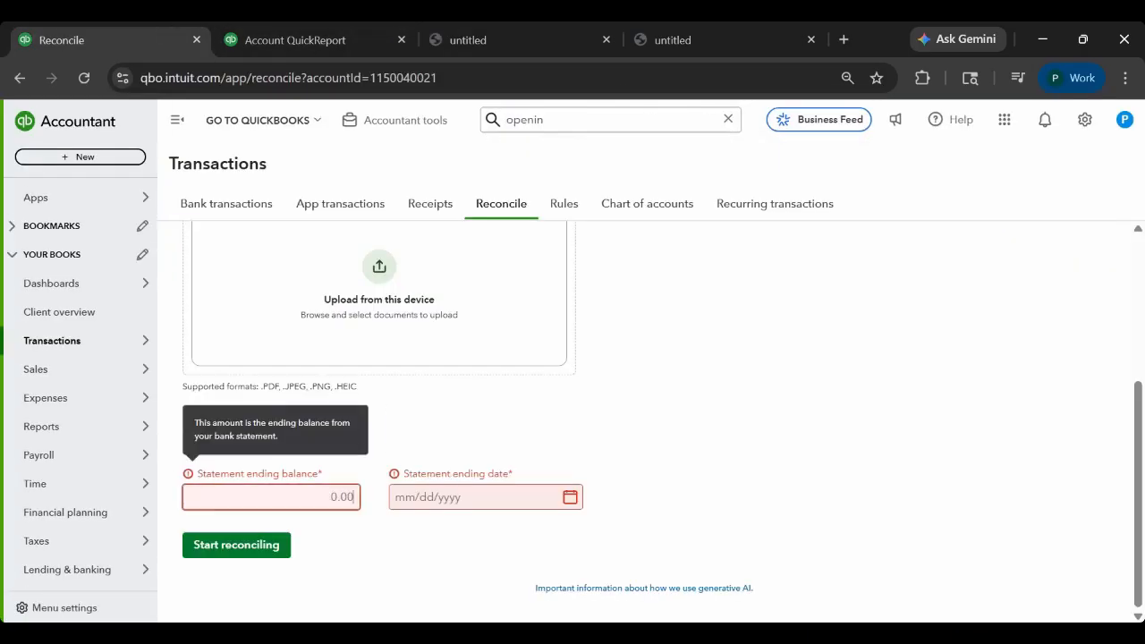
pyautogui.hotkey('ctrl', 'v')
pyautogui.press('Tab')
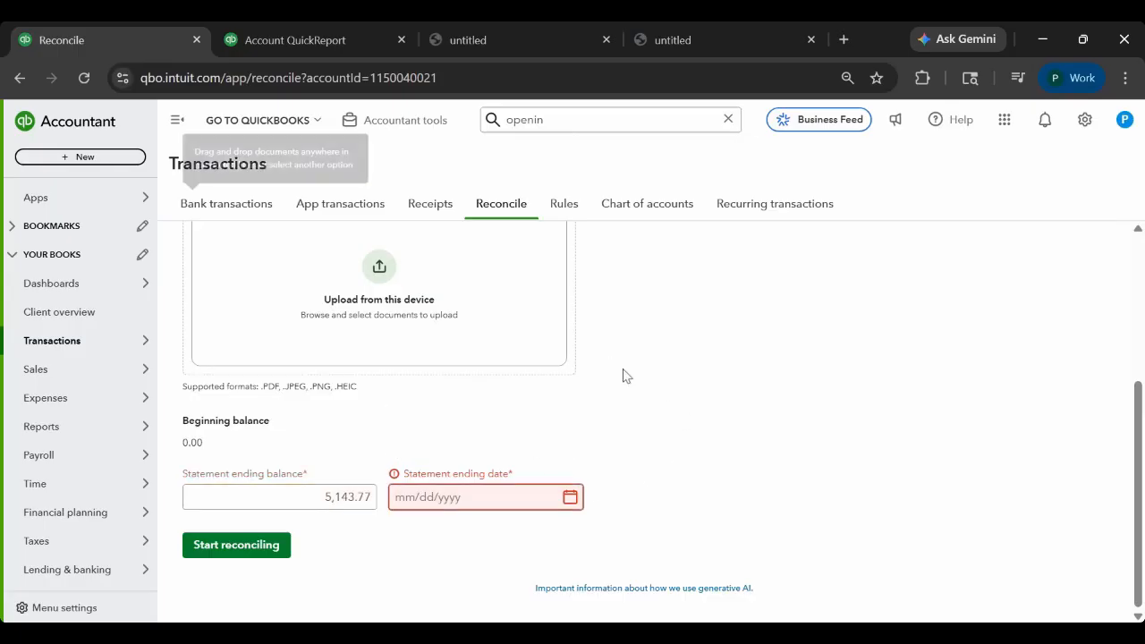
# Set the statement ending date to 01/31/2025 and start reconciling, continuing without AI or an uploaded statement.
pyautogui.write('01/31/2')
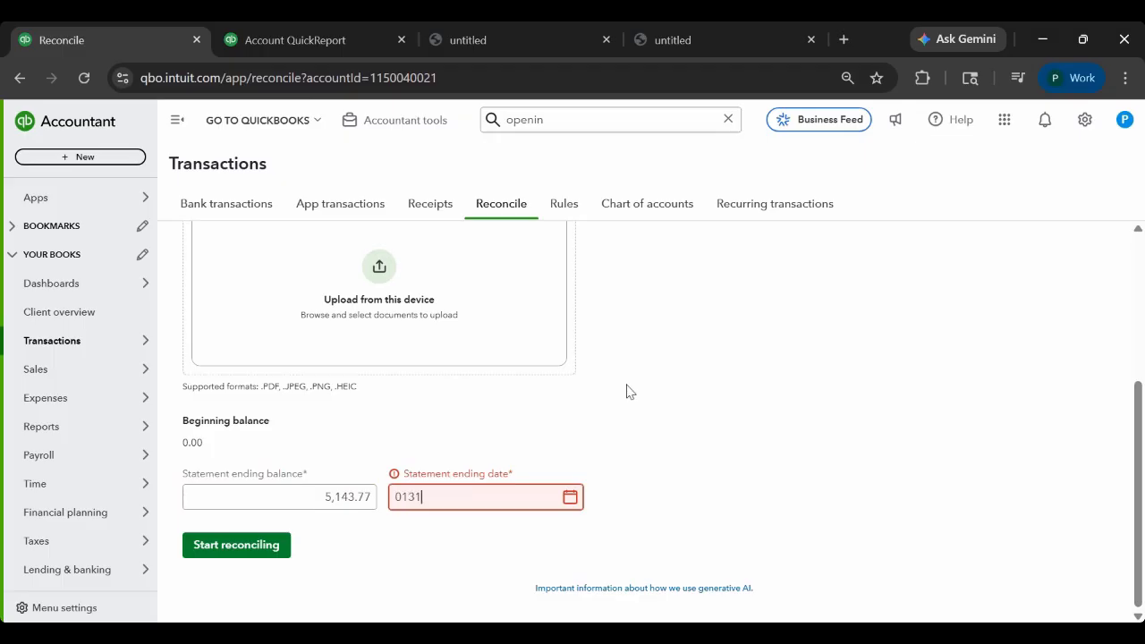
pyautogui.write('025')
pyautogui.press('Tab')
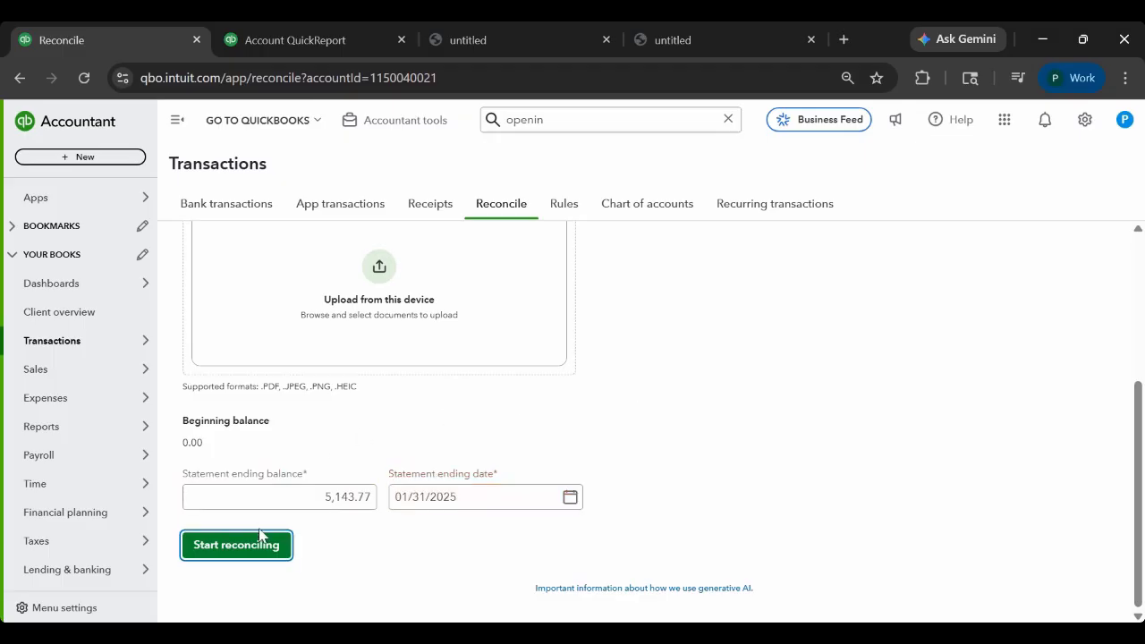
pyautogui.click(260, 553)
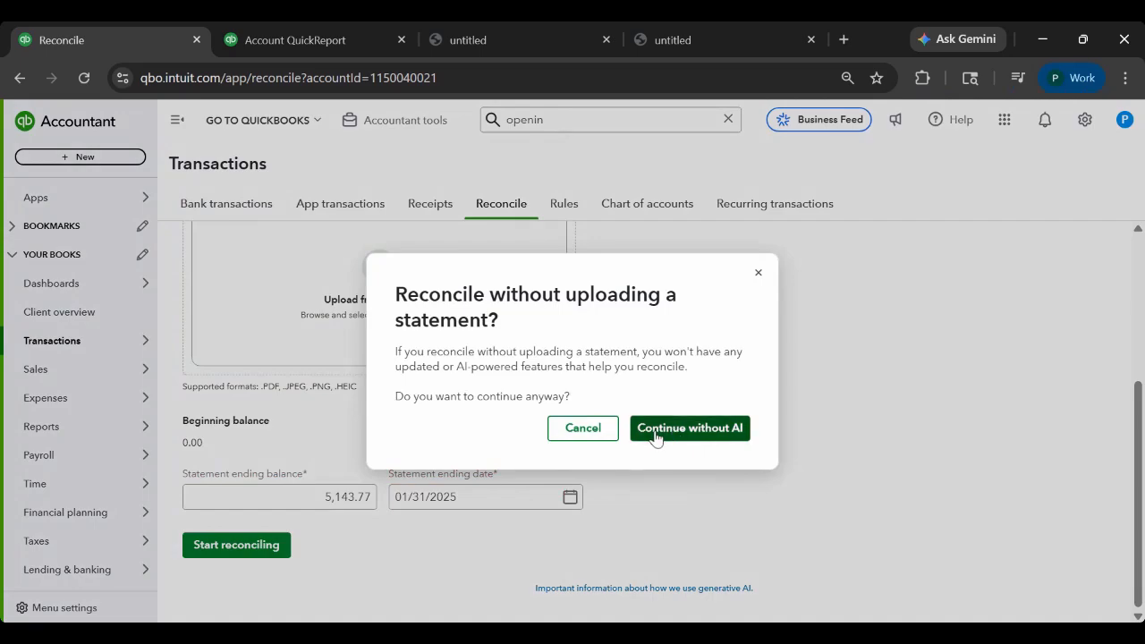
pyautogui.click(691, 420)
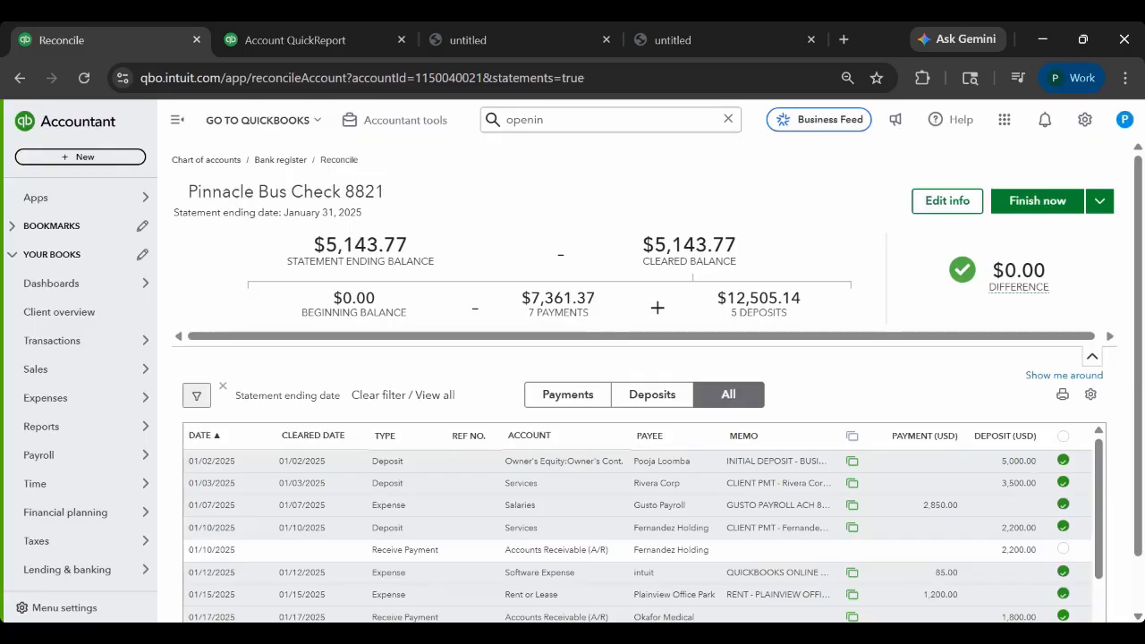
# Collapse the navigation sidebar and compare the statement ending balance with the cleared balance and the difference.
pyautogui.click(177, 121)
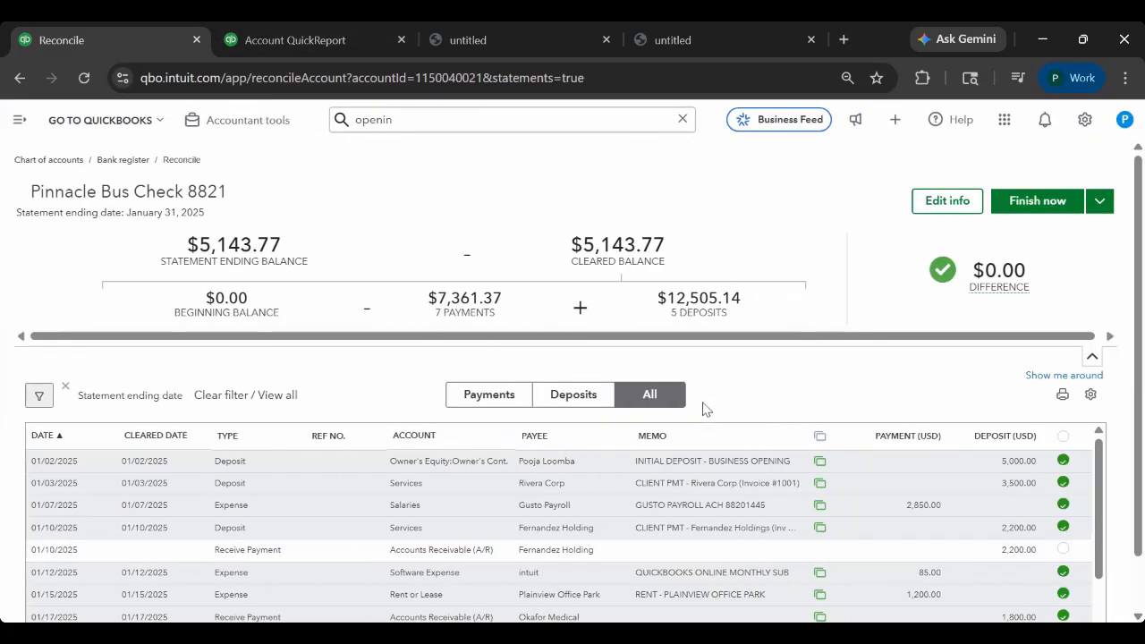
pyautogui.moveTo(1000, 286)
pyautogui.moveTo(282, 244); pyautogui.dragTo(198, 244)
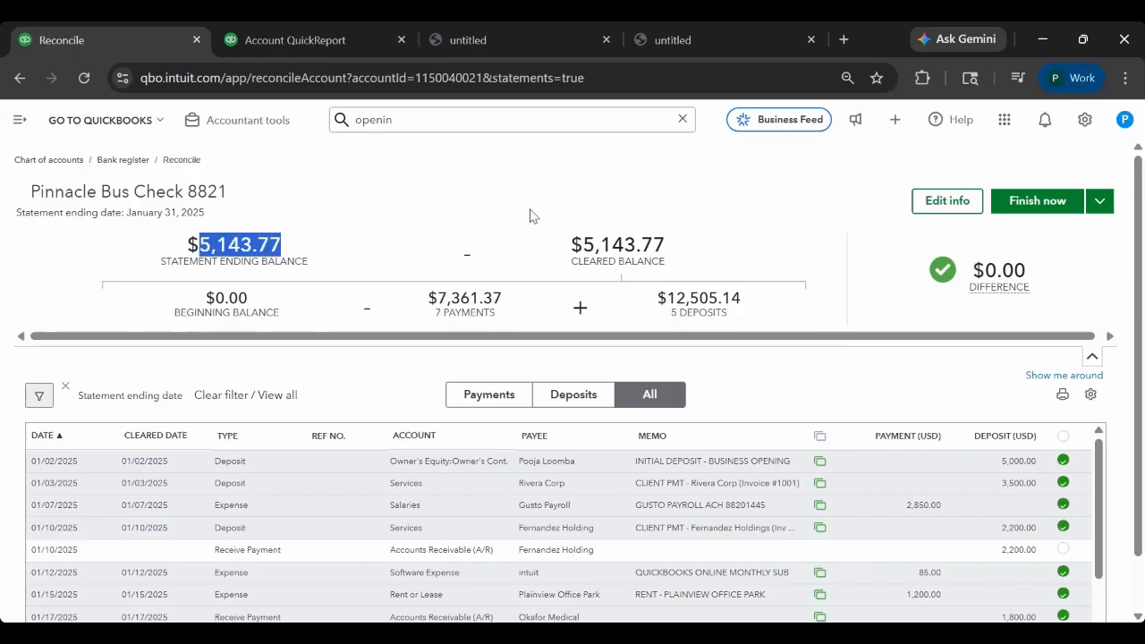
pyautogui.moveTo(675, 255); pyautogui.dragTo(571, 237)
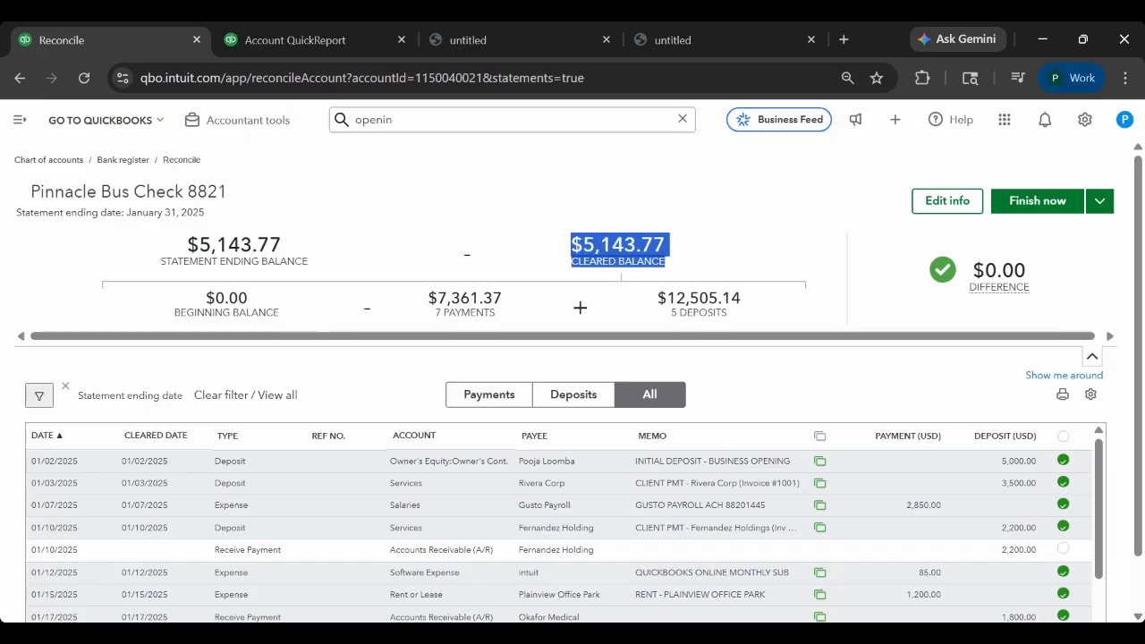
pyautogui.click(620, 253)
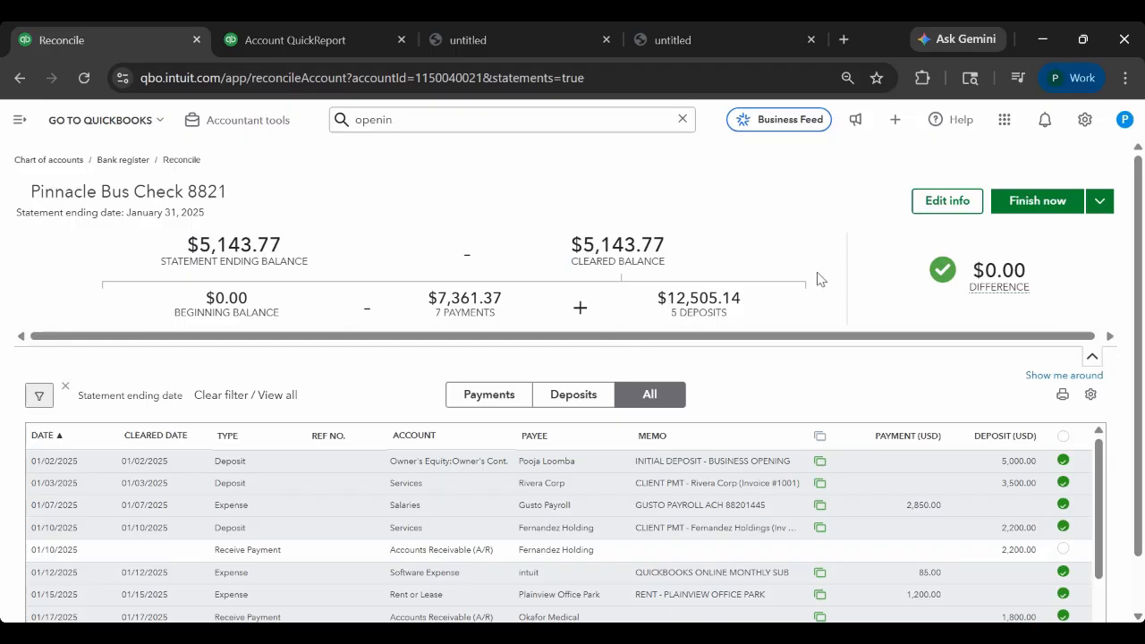
pyautogui.moveTo(973, 291)
# Check the reconciliation's deposits total against Deposits and Credits on the January 2025 bank statement, and return to the reconciliation.
pyautogui.moveTo(755, 311); pyautogui.dragTo(667, 298)
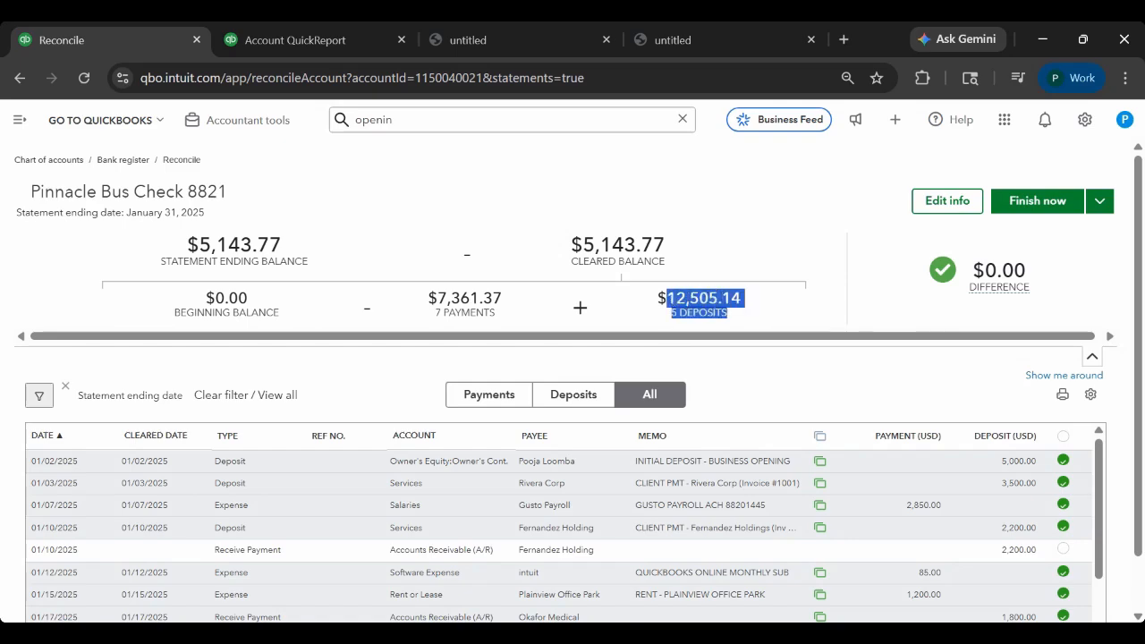
pyautogui.click(480, 43)
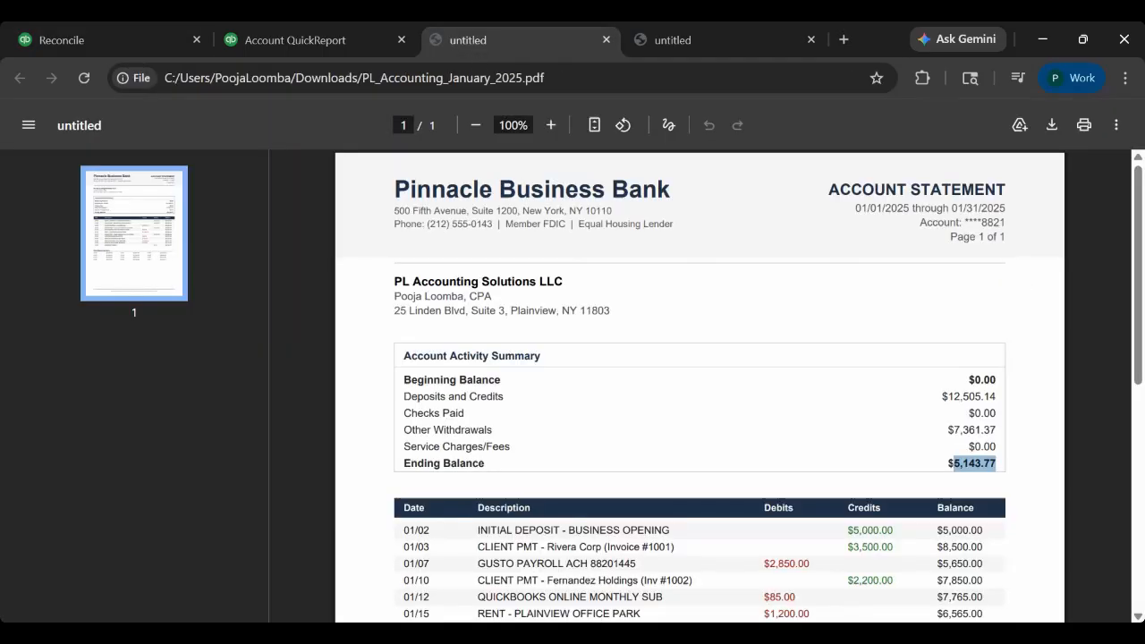
pyautogui.moveTo(953, 397); pyautogui.dragTo(991, 397)
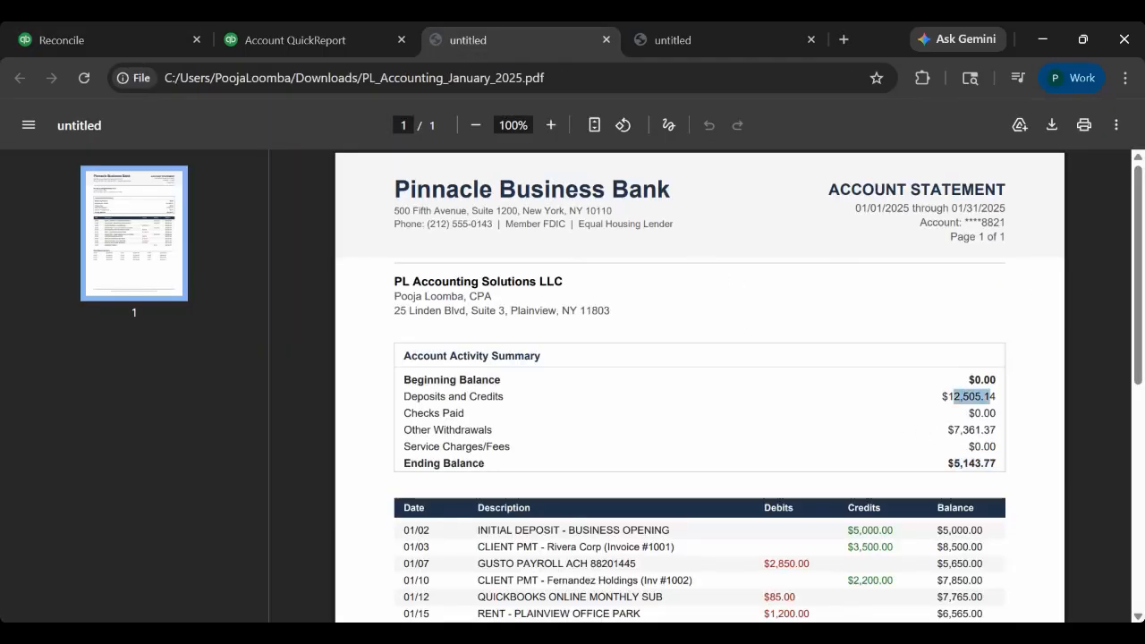
pyautogui.click(136, 45)
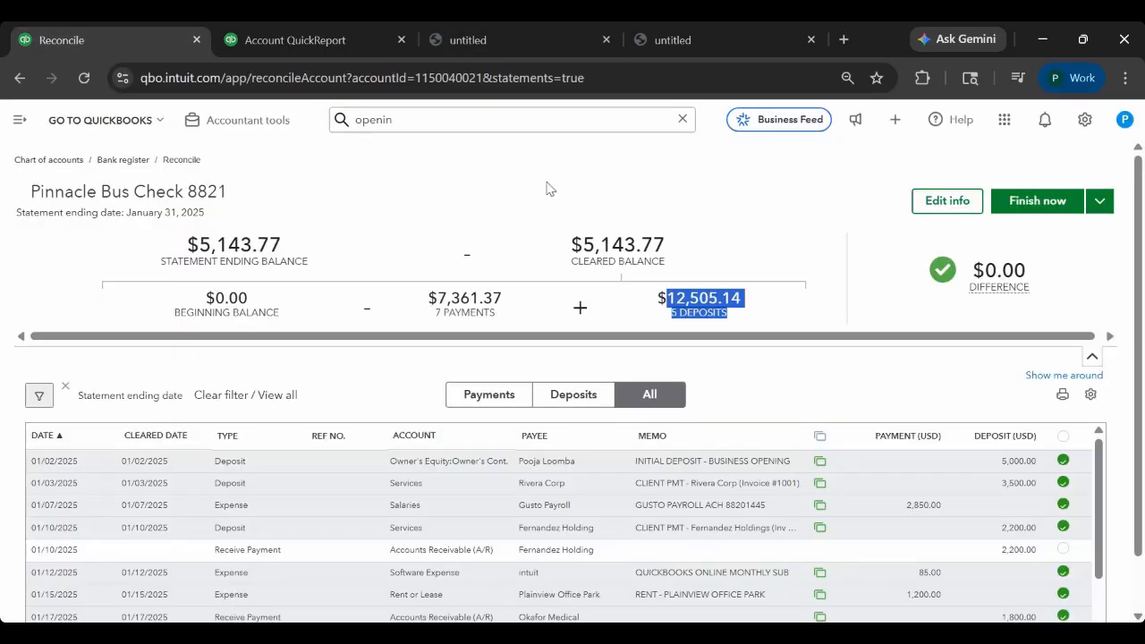
# Check the reconciliation's payments total against Other Withdrawals on the January 2025 bank statement, and return to the reconciliation.
pyautogui.moveTo(437, 298); pyautogui.dragTo(503, 297)
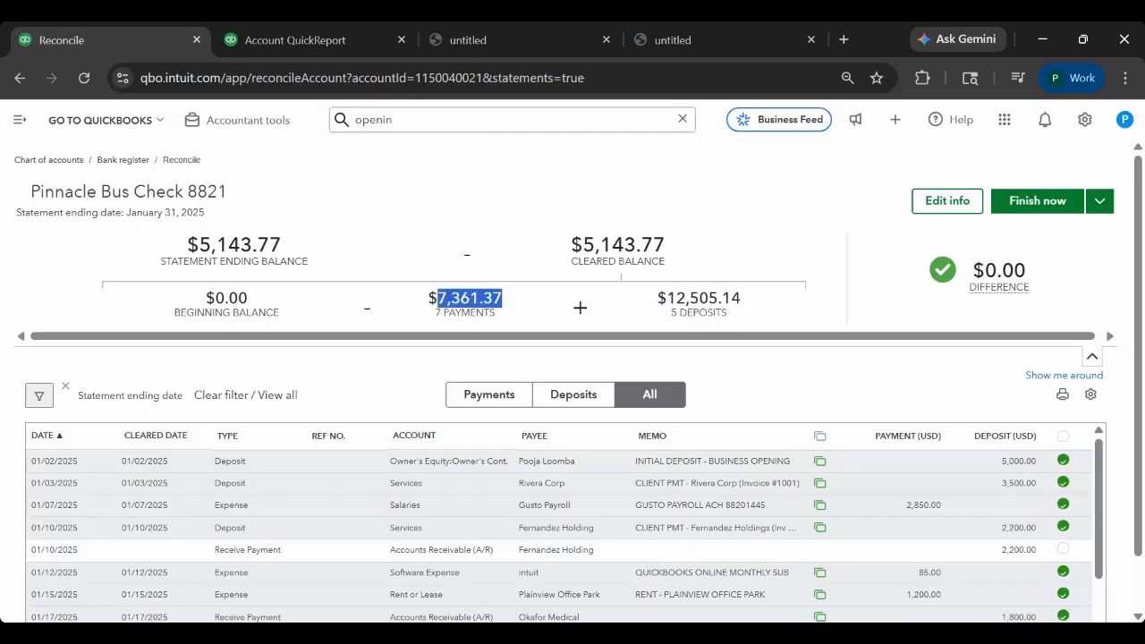
pyautogui.click(340, 37)
pyautogui.click(462, 40)
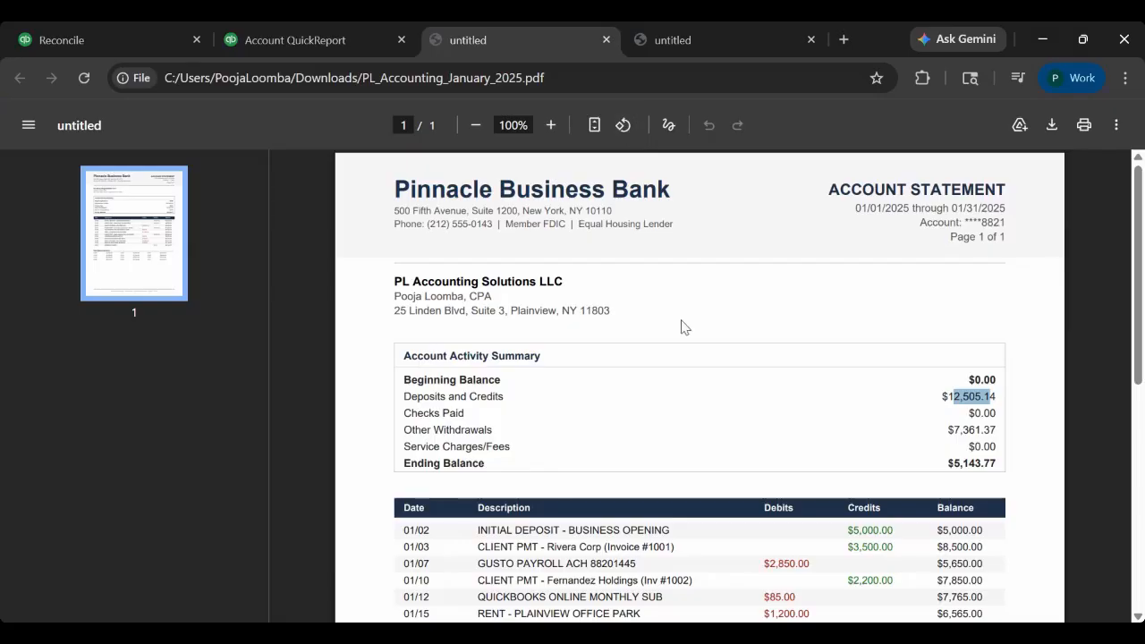
pyautogui.moveTo(952, 430); pyautogui.dragTo(961, 430)
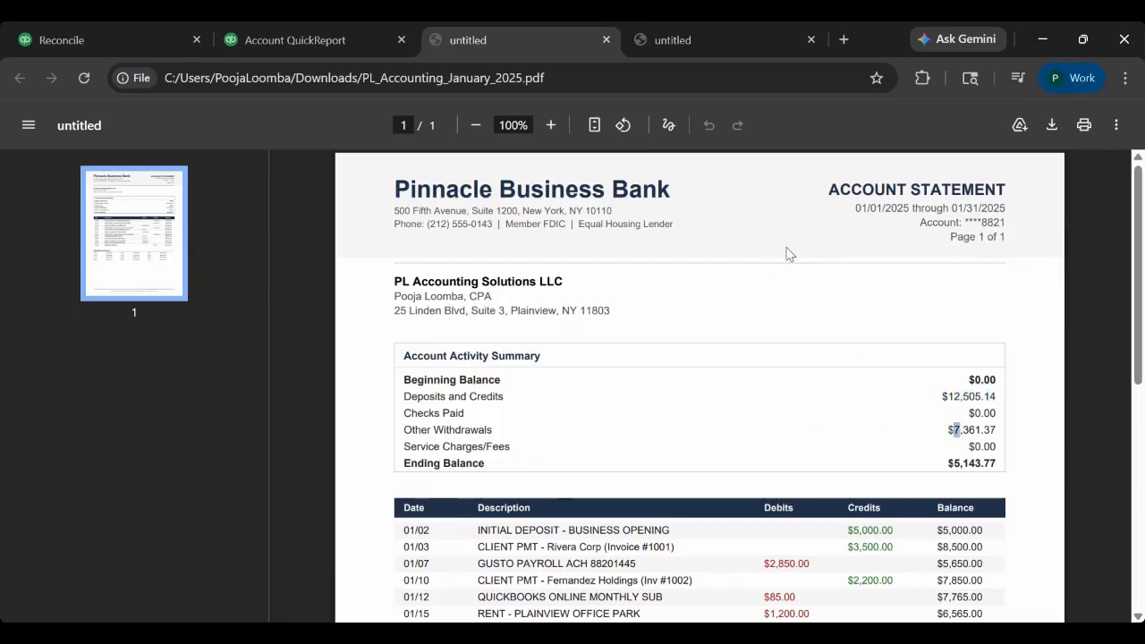
pyautogui.click(660, 274)
pyautogui.scroll(-1, 660, 274)
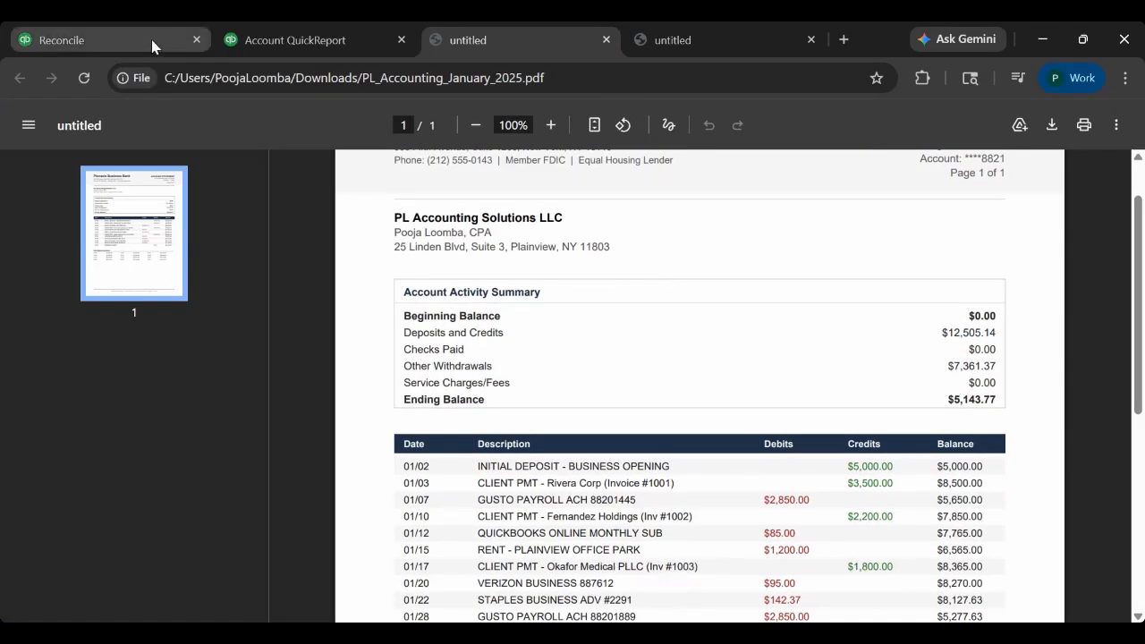
pyautogui.click(151, 39)
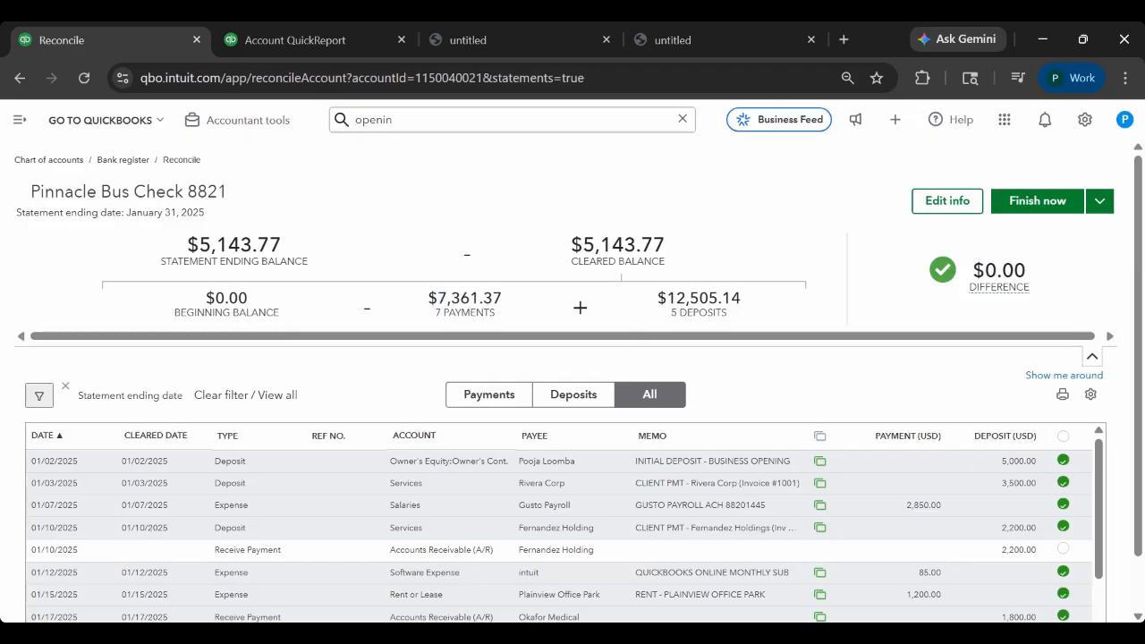
# Review the deposits total, beginning balance and statement ending balance in the reconciliation summary.
pyautogui.doubleClick(702, 298)
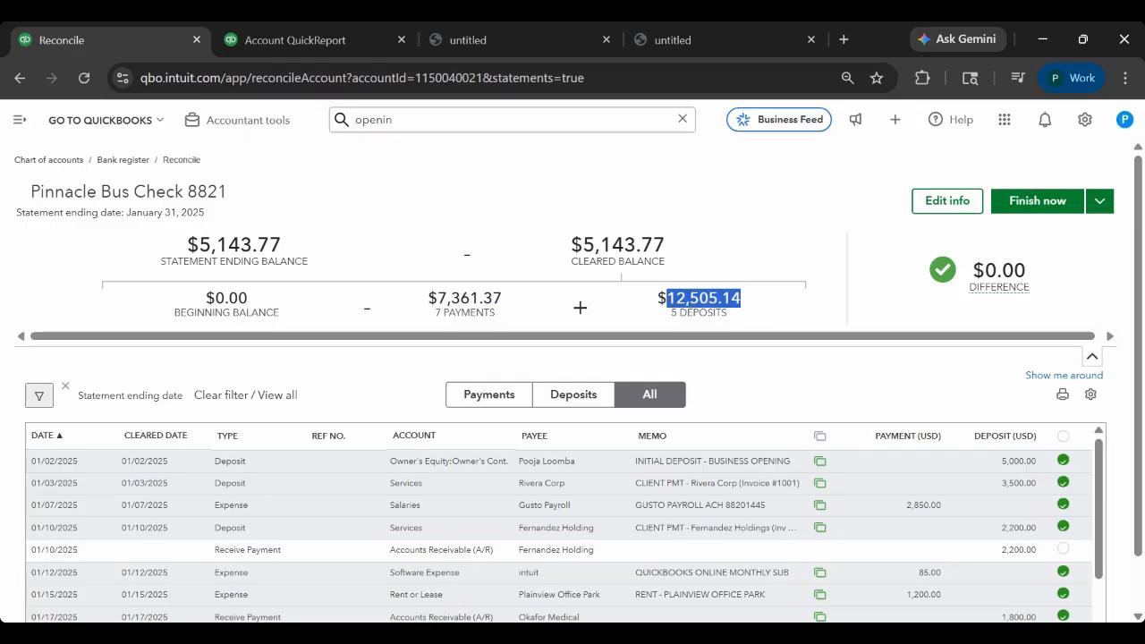
pyautogui.click(445, 279)
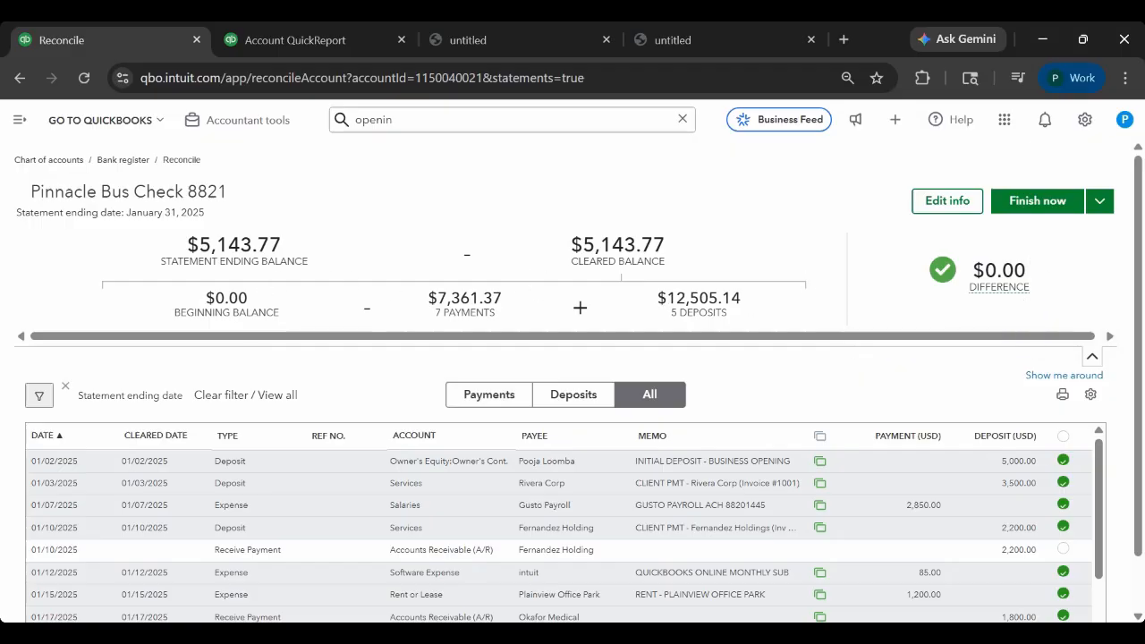
pyautogui.moveTo(248, 299); pyautogui.dragTo(216, 299)
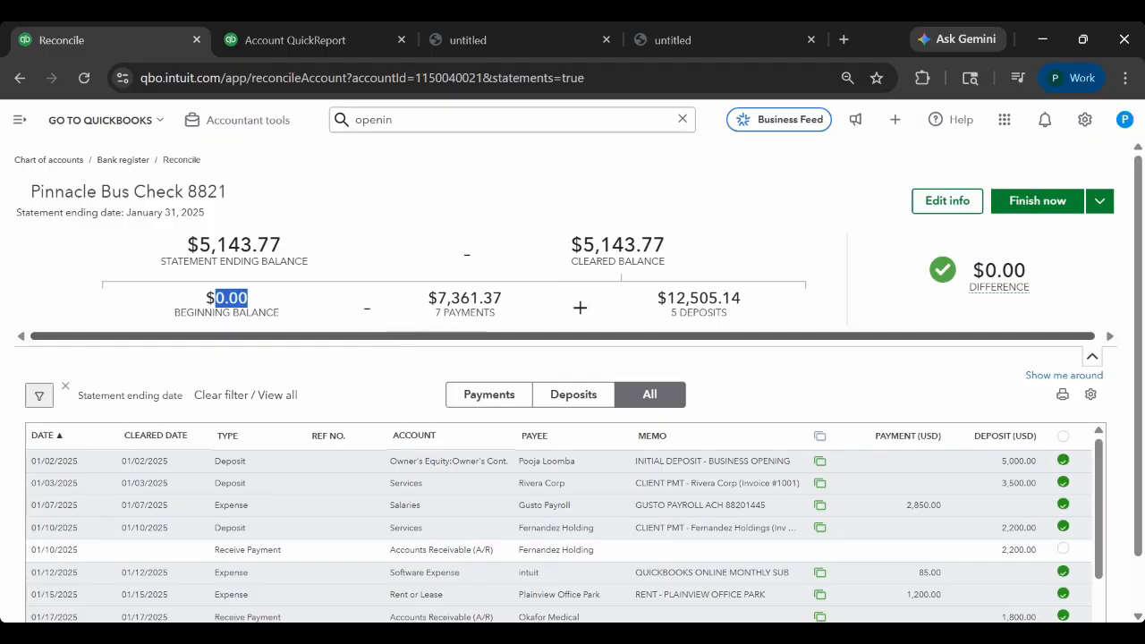
pyautogui.moveTo(285, 244); pyautogui.dragTo(199, 244)
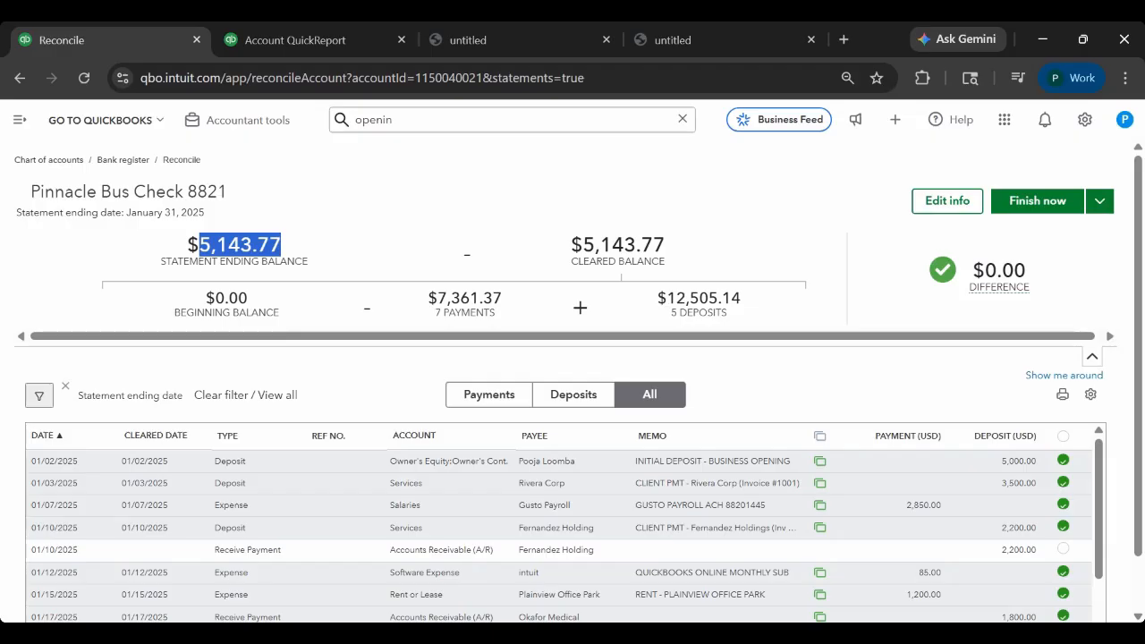
pyautogui.click(394, 215)
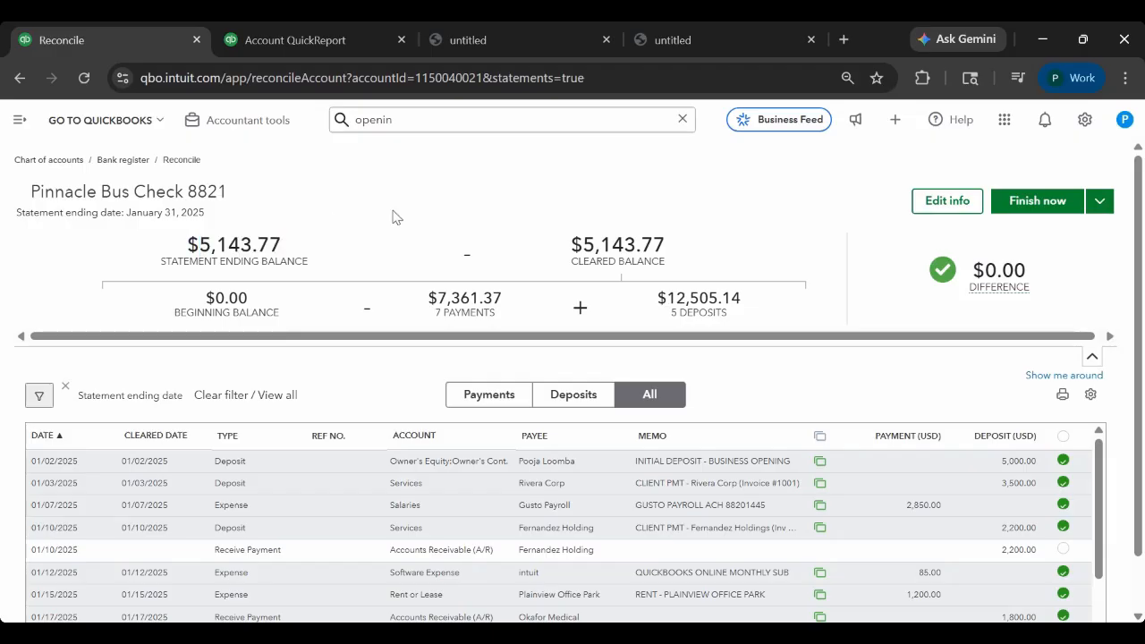
pyautogui.moveTo(289, 245); pyautogui.dragTo(199, 245)
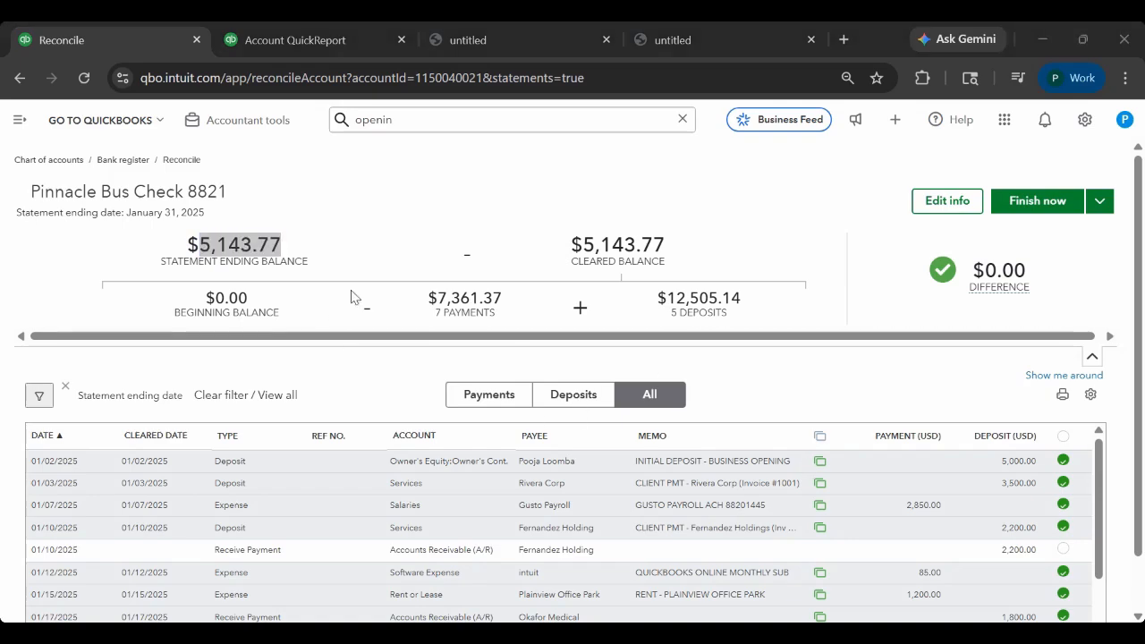
pyautogui.click(402, 266)
# View the editable statement ending balance and ending date, and close the form without saving changes.
pyautogui.click(947, 201)
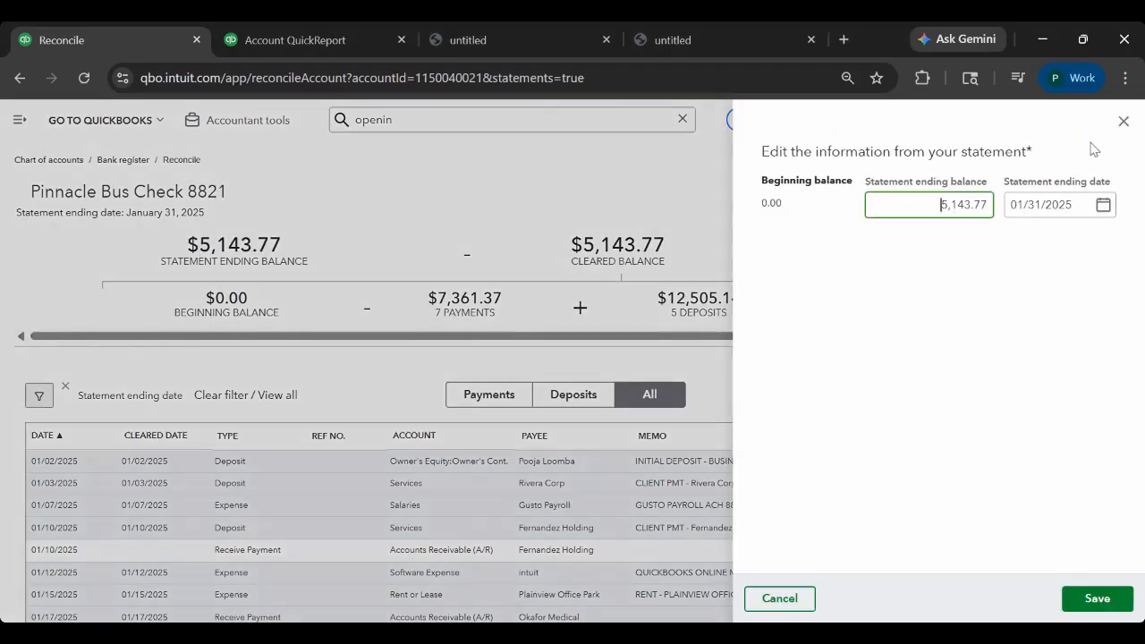
pyautogui.click(1123, 123)
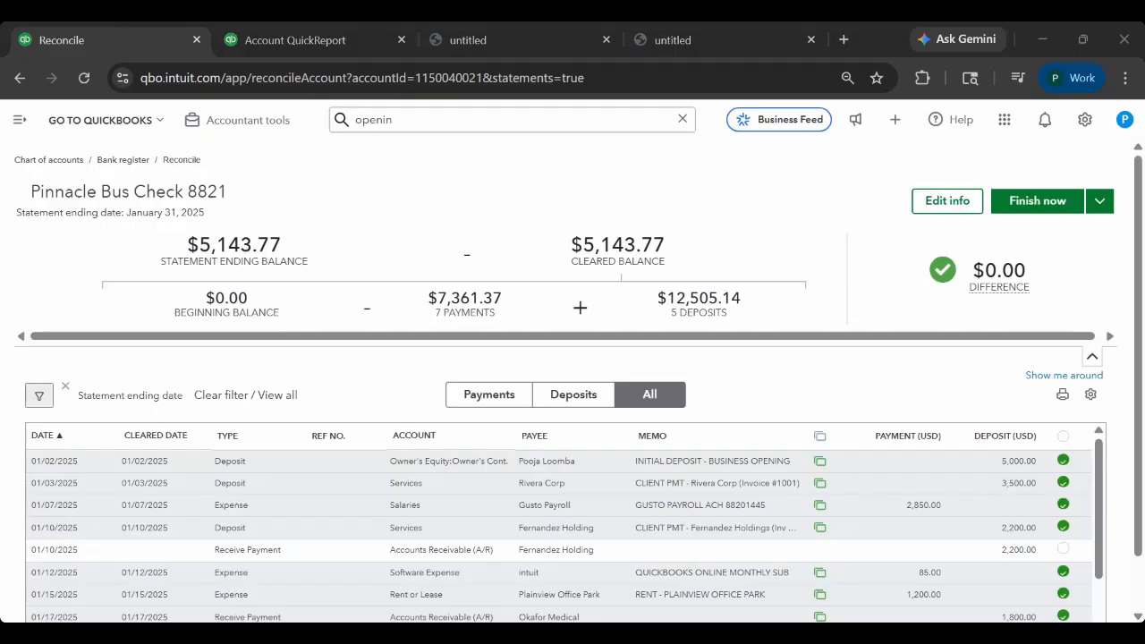
pyautogui.click(202, 336)
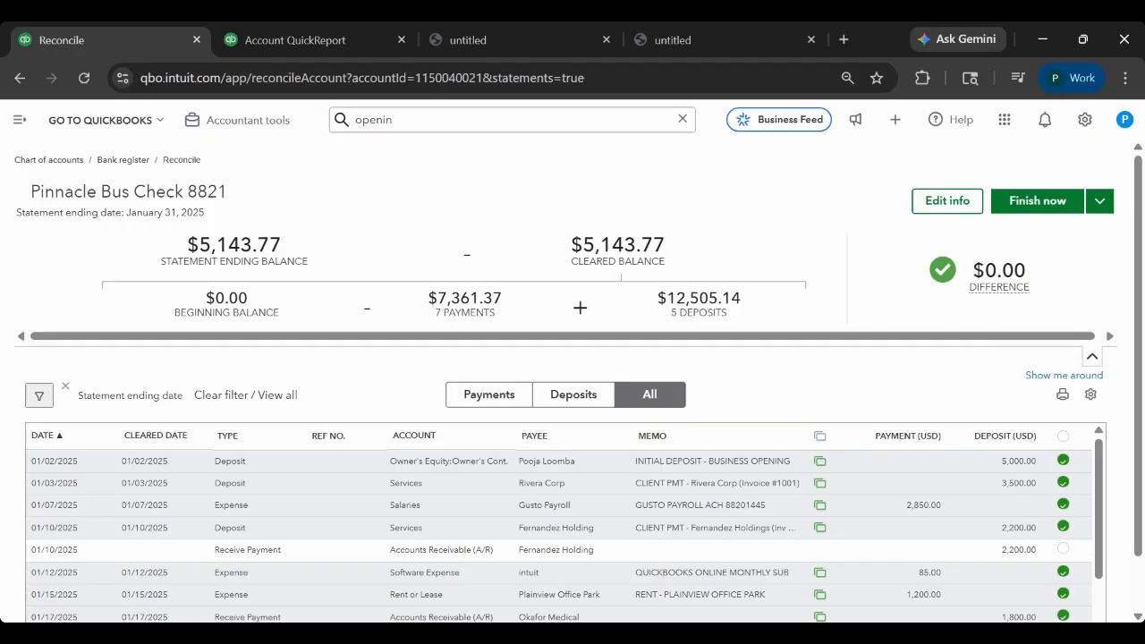
# Compare the reconciliation's deposits with the activity summary and transaction list on the January 2025 bank statement, and return.
pyautogui.moveTo(740, 298); pyautogui.dragTo(667, 298)
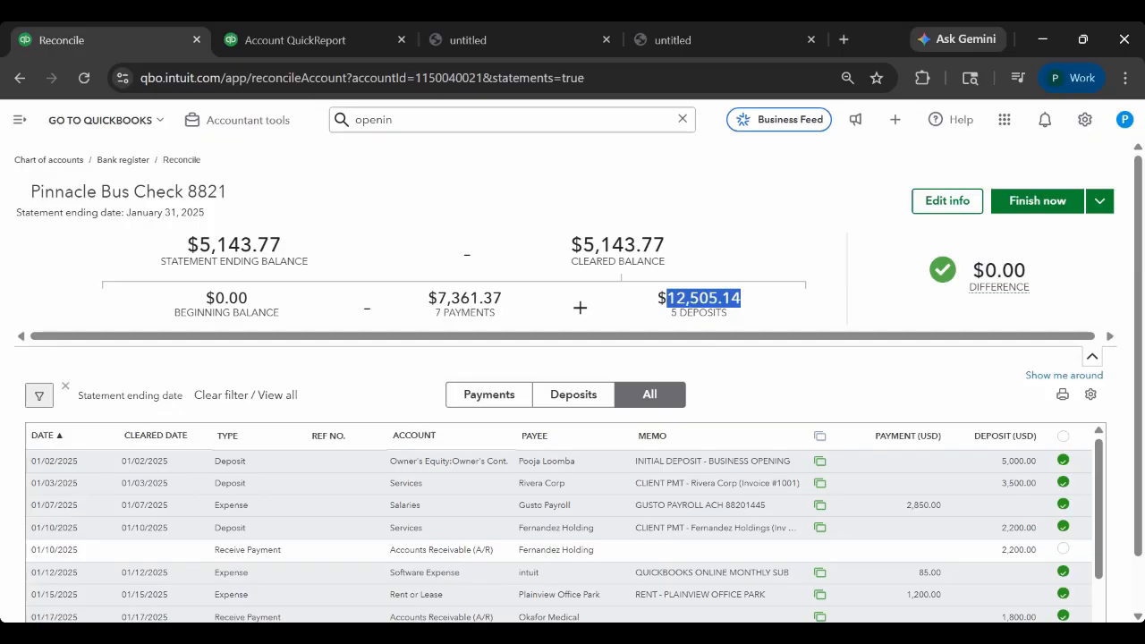
pyautogui.click(699, 311)
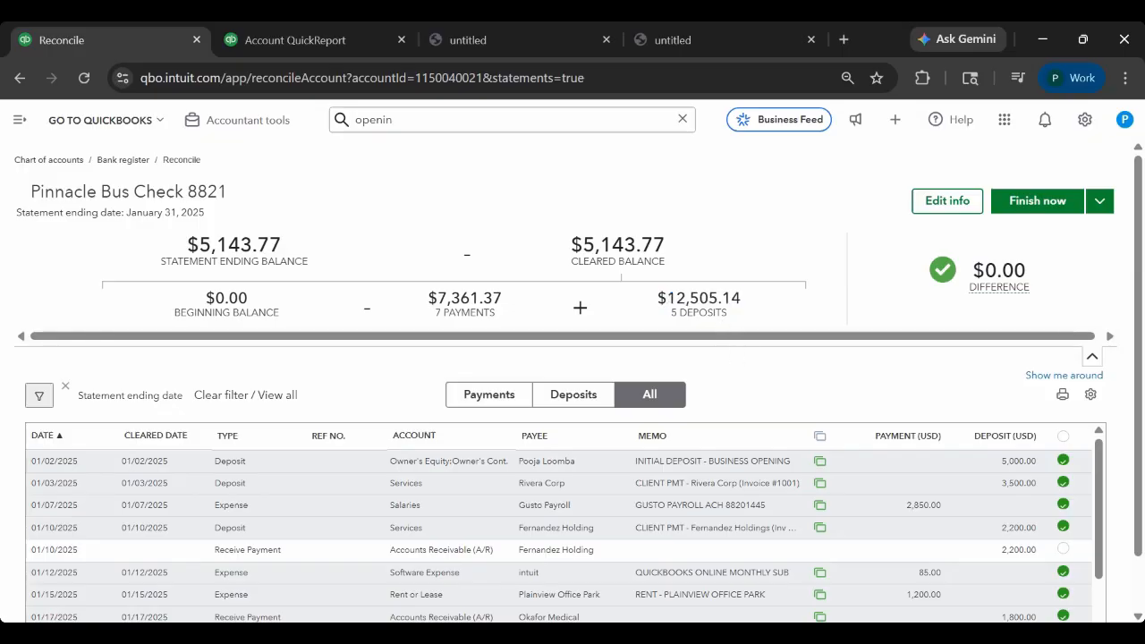
pyautogui.click(534, 50)
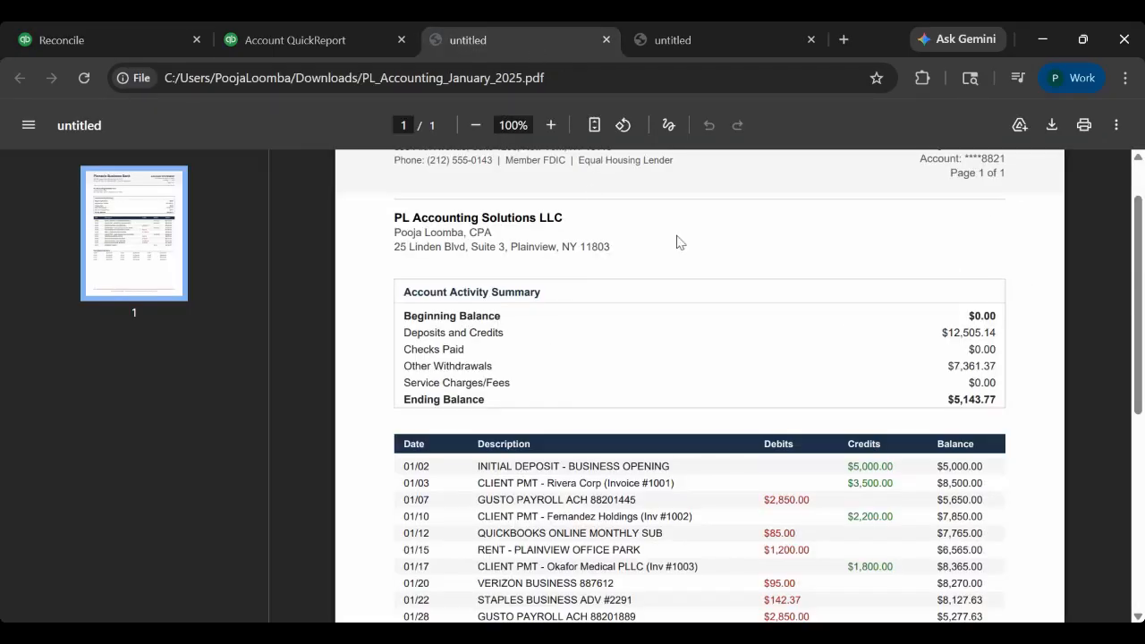
pyautogui.scroll(-4, 704, 354)
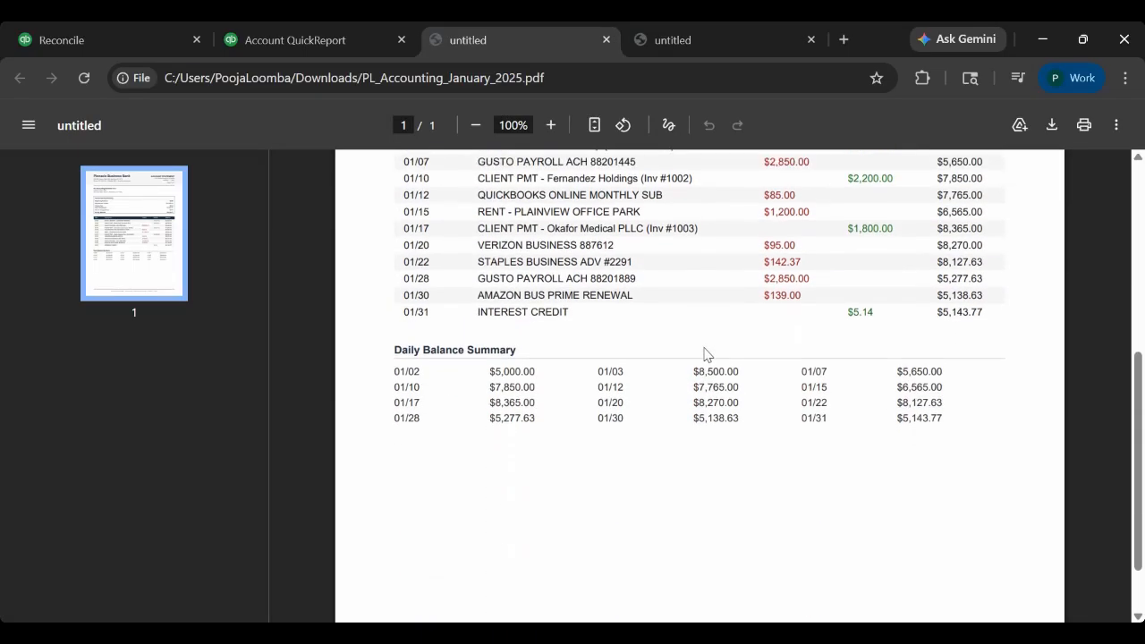
pyautogui.scroll(4, 704, 354)
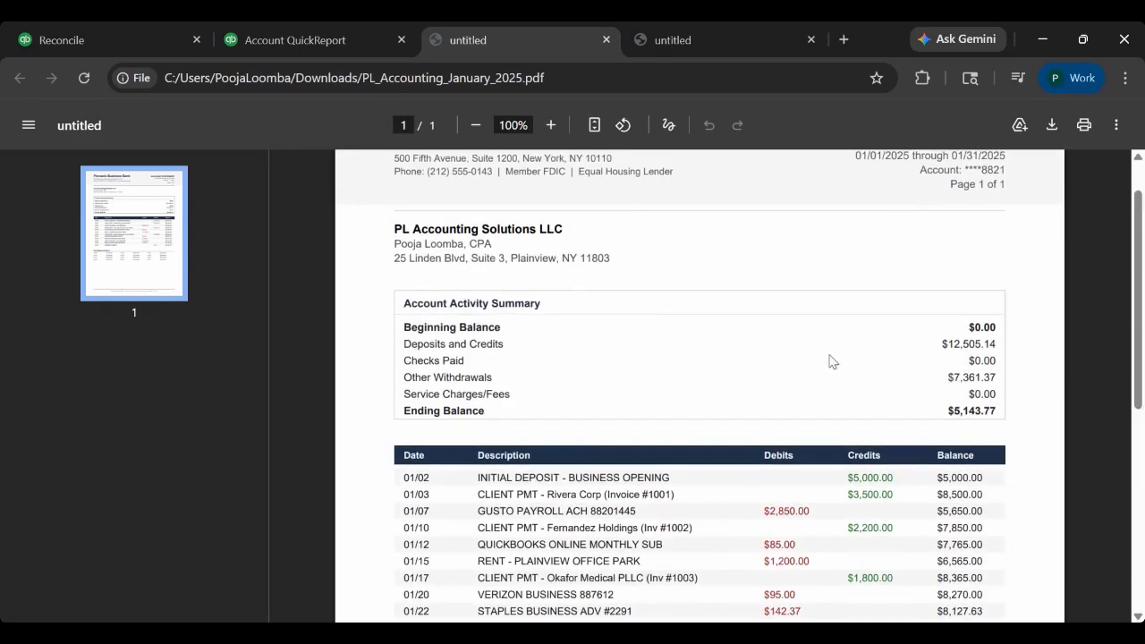
pyautogui.scroll(1, 829, 360)
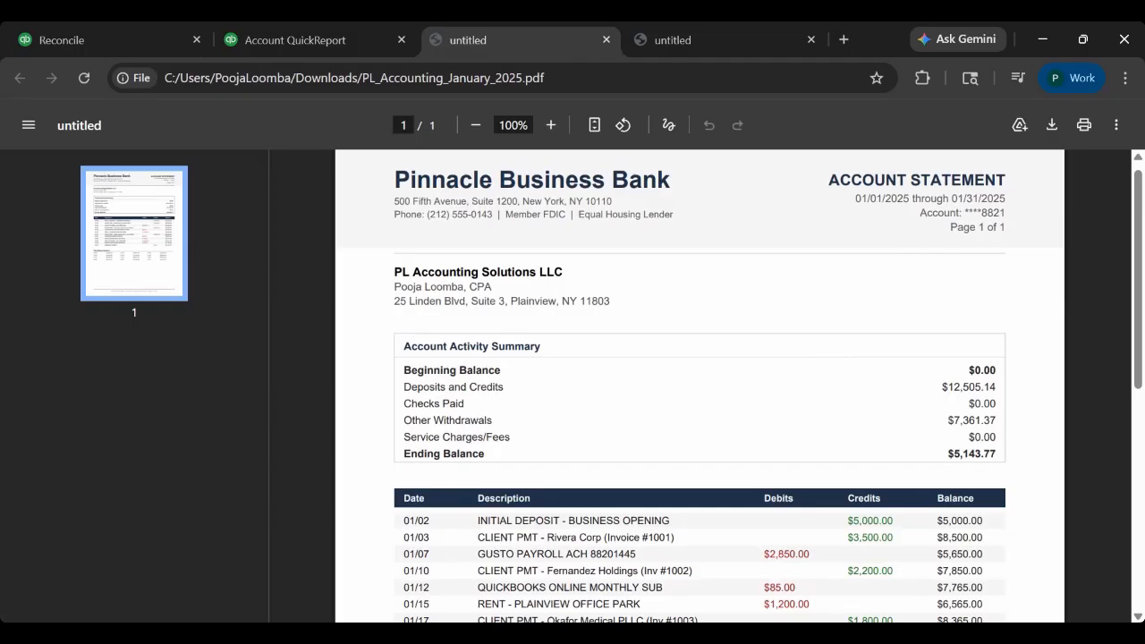
pyautogui.click(131, 45)
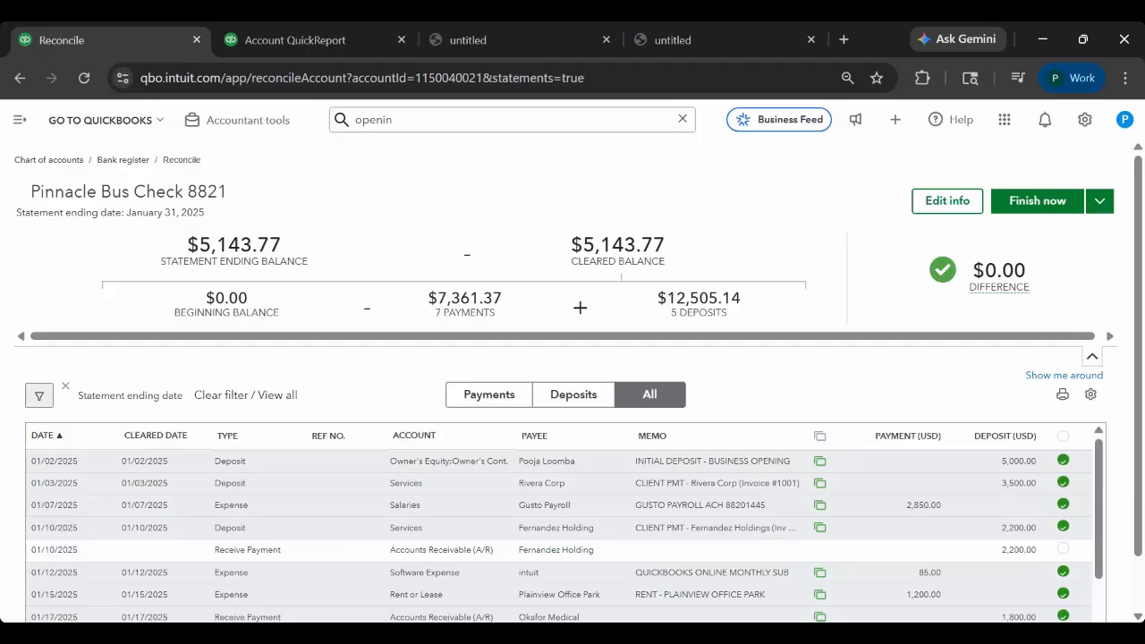
# Examine the number of deposits and the payments total and count in the summary above the transaction list.
pyautogui.doubleClick(675, 312)
pyautogui.click(498, 320)
pyautogui.moveTo(502, 298); pyautogui.dragTo(428, 298)
pyautogui.doubleClick(469, 313)
pyautogui.scroll(-1, 449, 353)
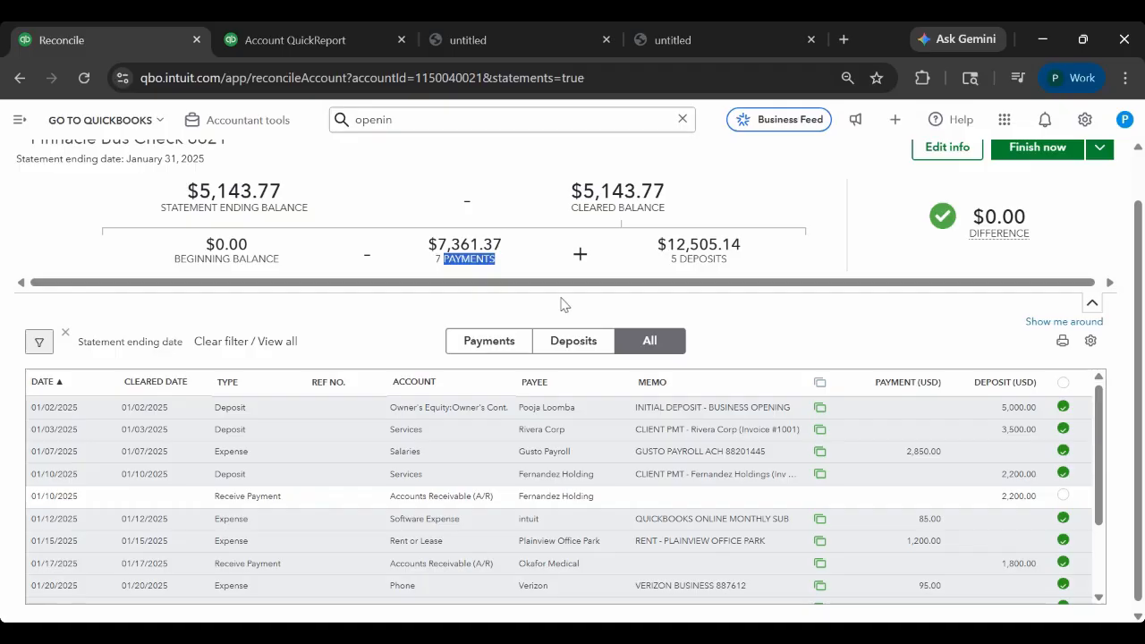
pyautogui.scroll(-1, 652, 375)
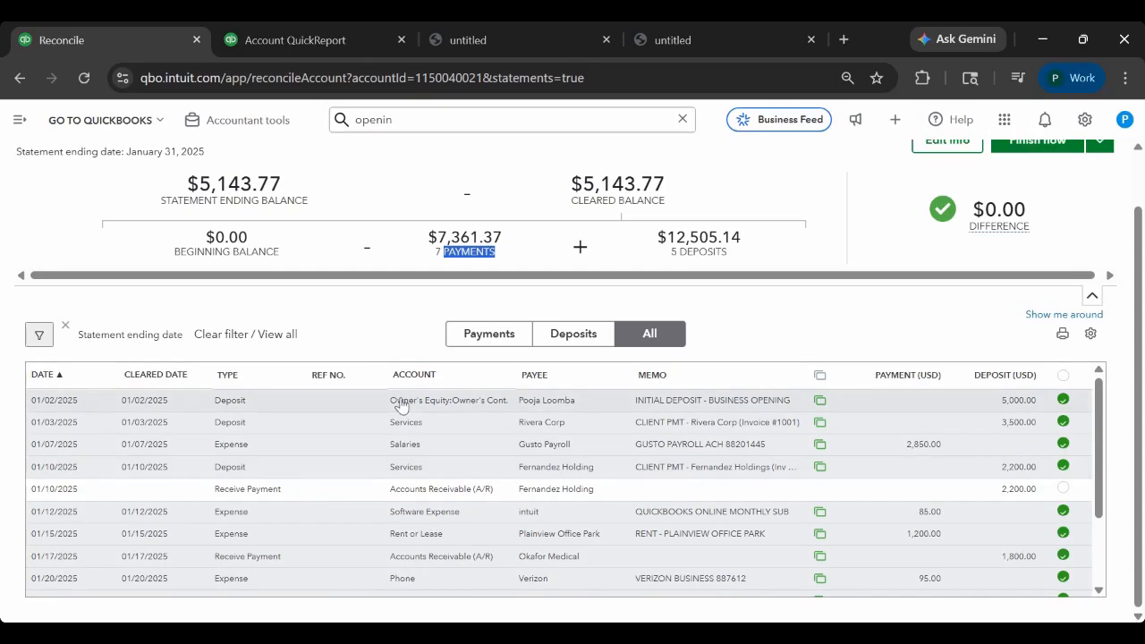
# Clear the leftover text "openin" from the global search and close the search results.
pyautogui.click(416, 120)
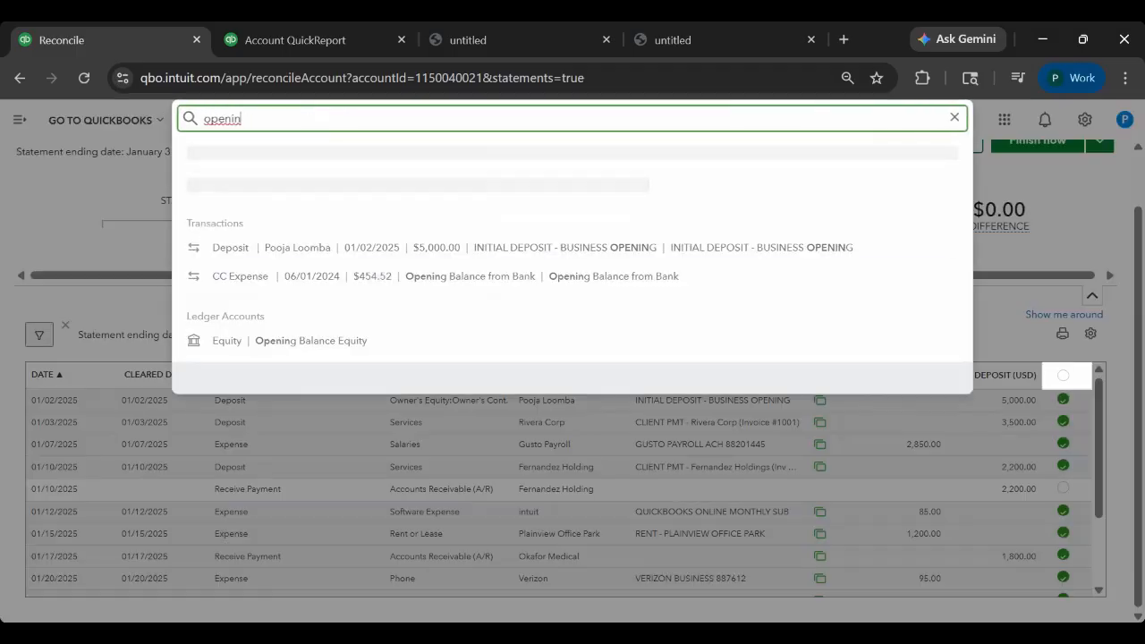
pyautogui.moveTo(255, 118); pyautogui.dragTo(161, 165)
pyautogui.press('BackSpace')
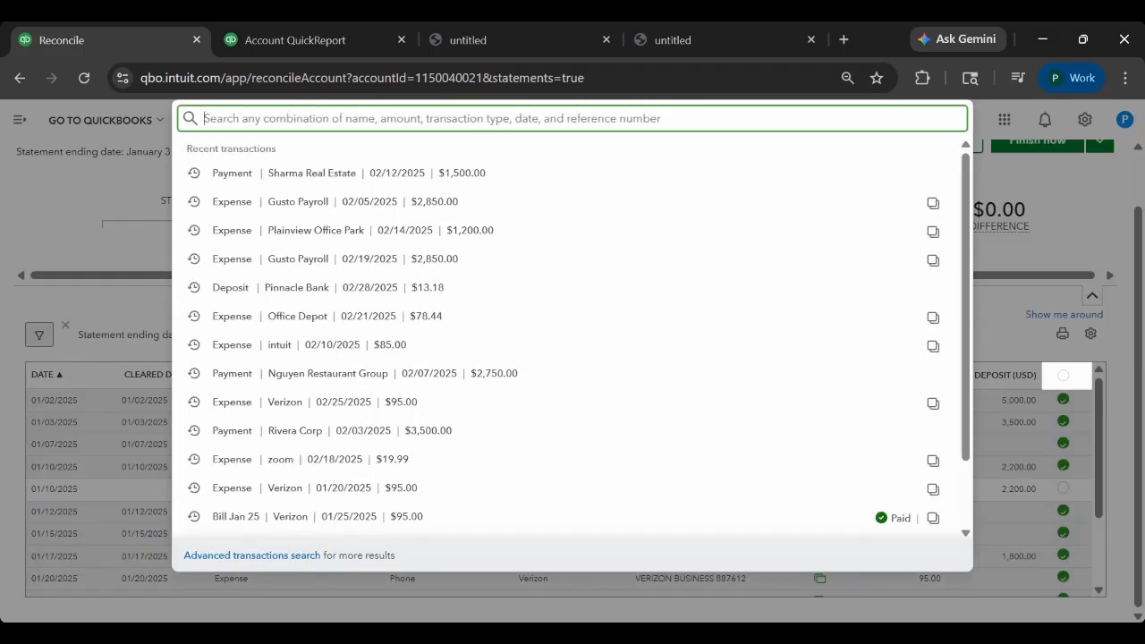
pyautogui.click(100, 190)
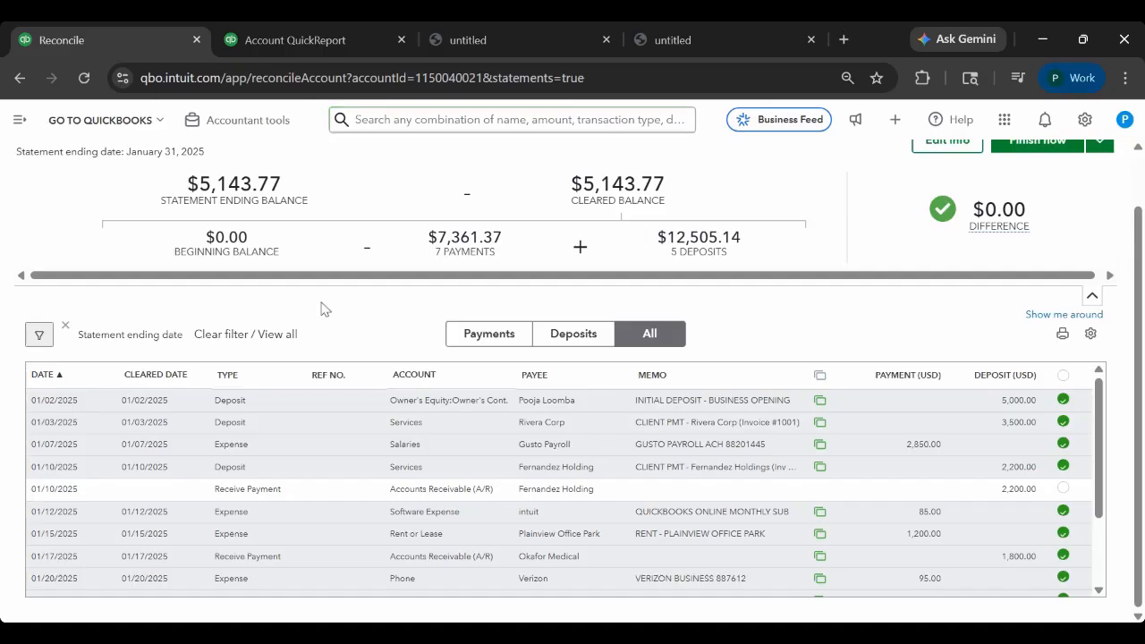
# Review the January transactions in the reconciliation list, checking which Fernandez Holding and Verizon entries are not marked as cleared.
pyautogui.scroll(-3, 500, 404)
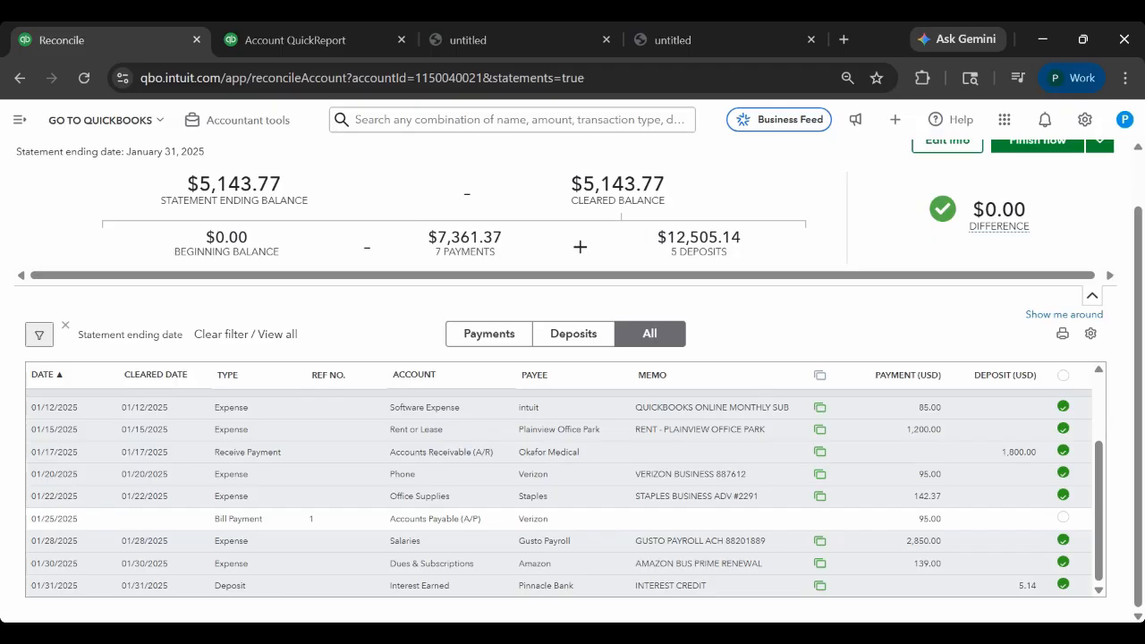
pyautogui.click(402, 118)
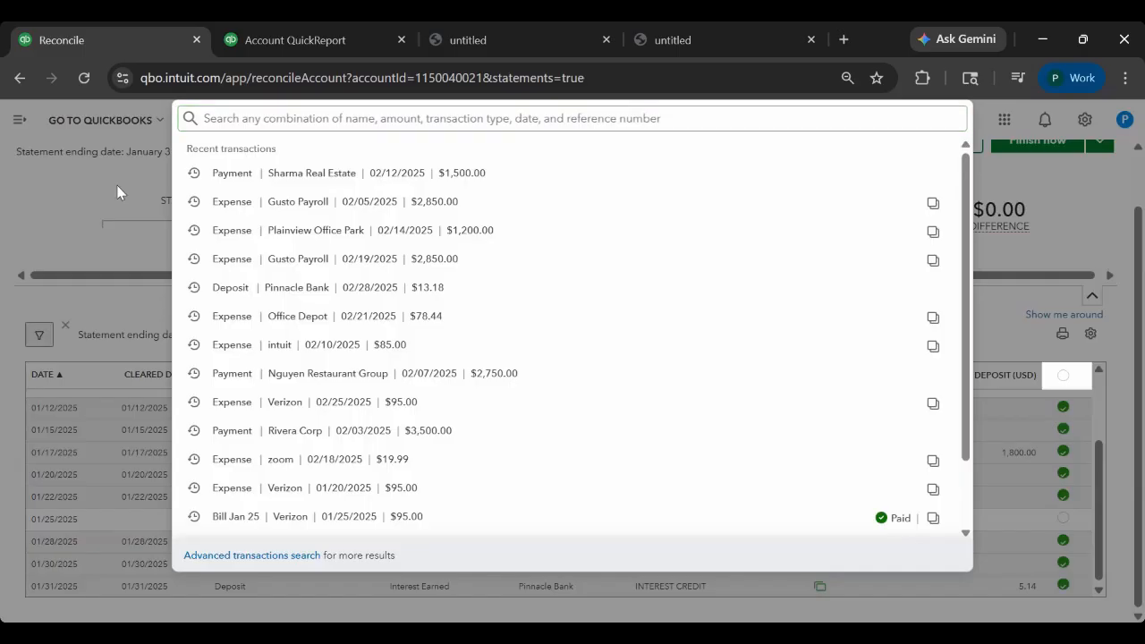
pyautogui.click(116, 185)
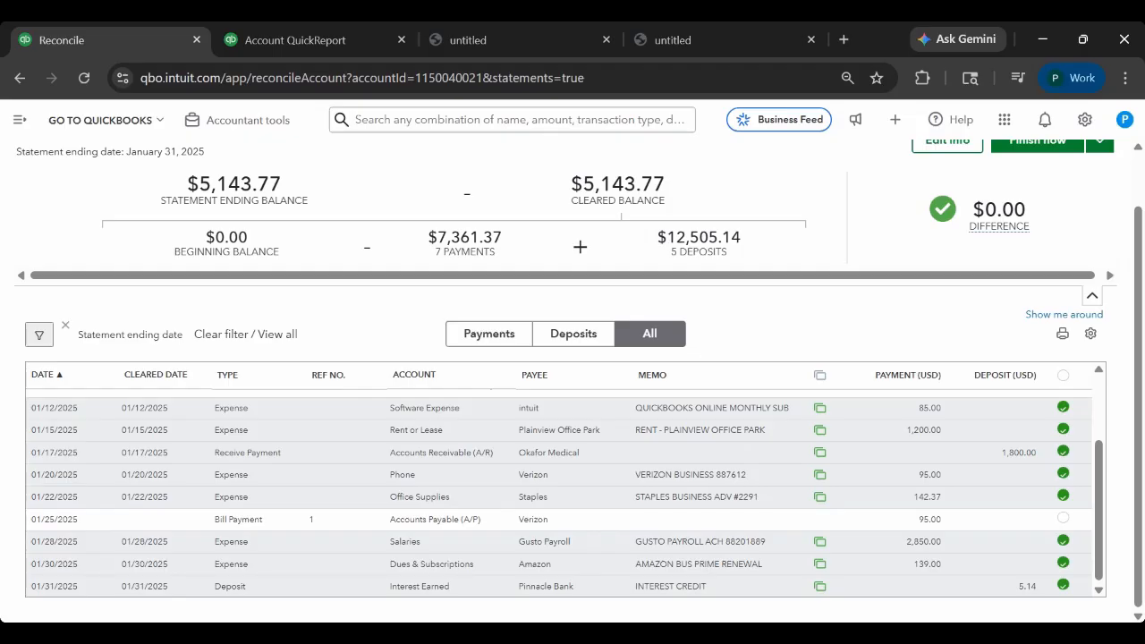
pyautogui.scroll(2, 370, 412)
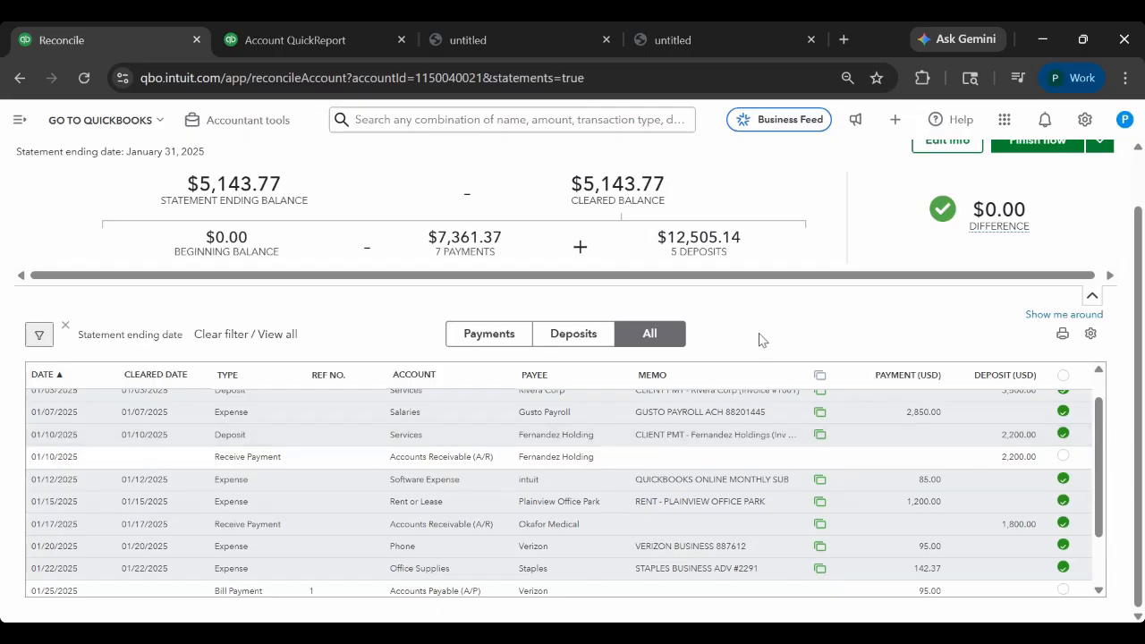
pyautogui.scroll(-1, 778, 429)
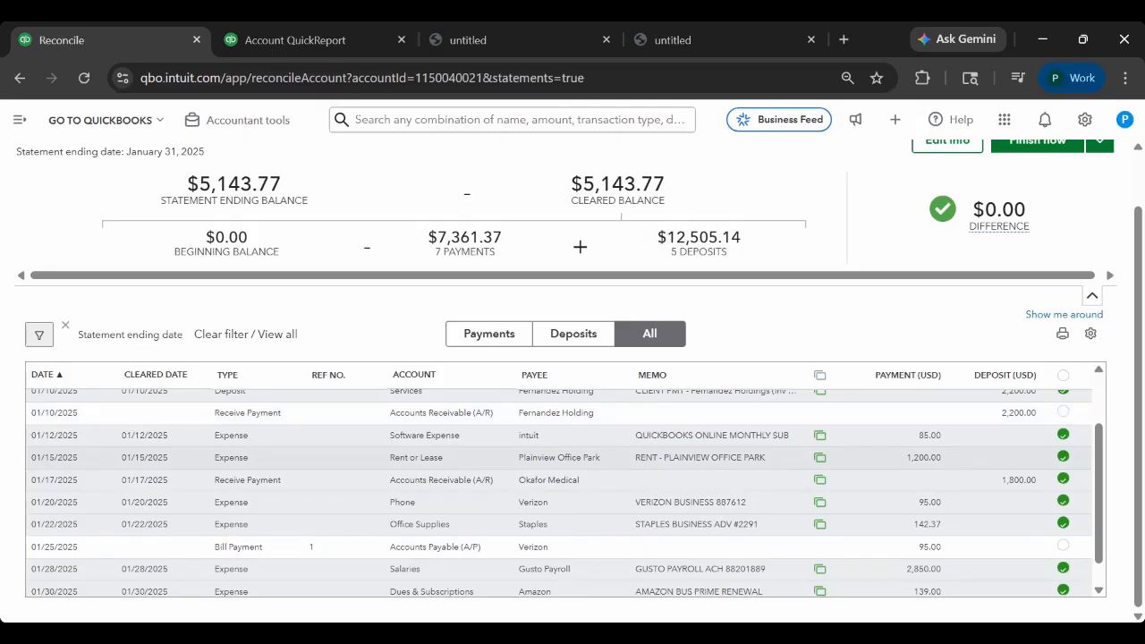
# Mark the 01/10/2025 Fernandez Holding customer payment as cleared and delete the duplicate 2,200.00 Fernandez Holding bank deposit of the same date.
pyautogui.scroll(3, 803, 490)
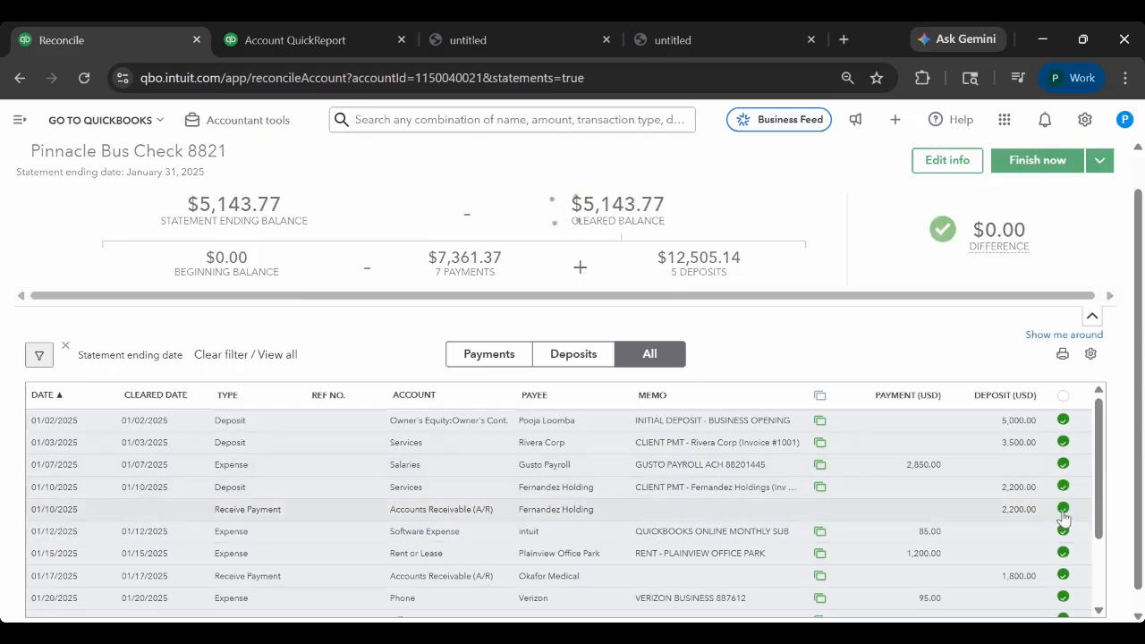
pyautogui.click(1062, 512)
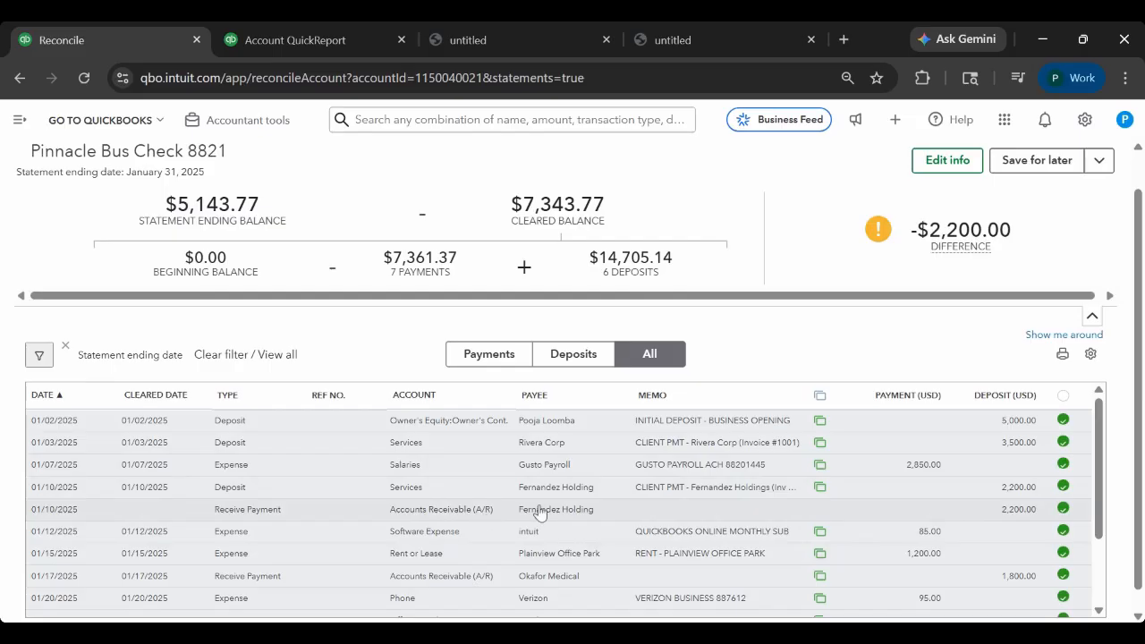
pyautogui.click(786, 488)
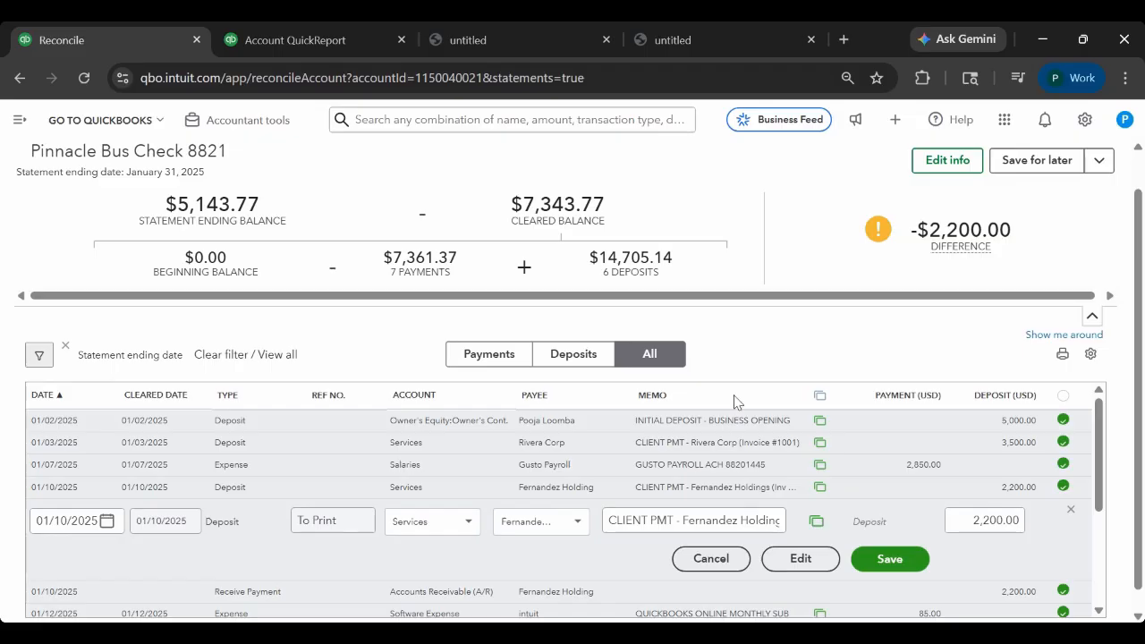
pyautogui.click(800, 558)
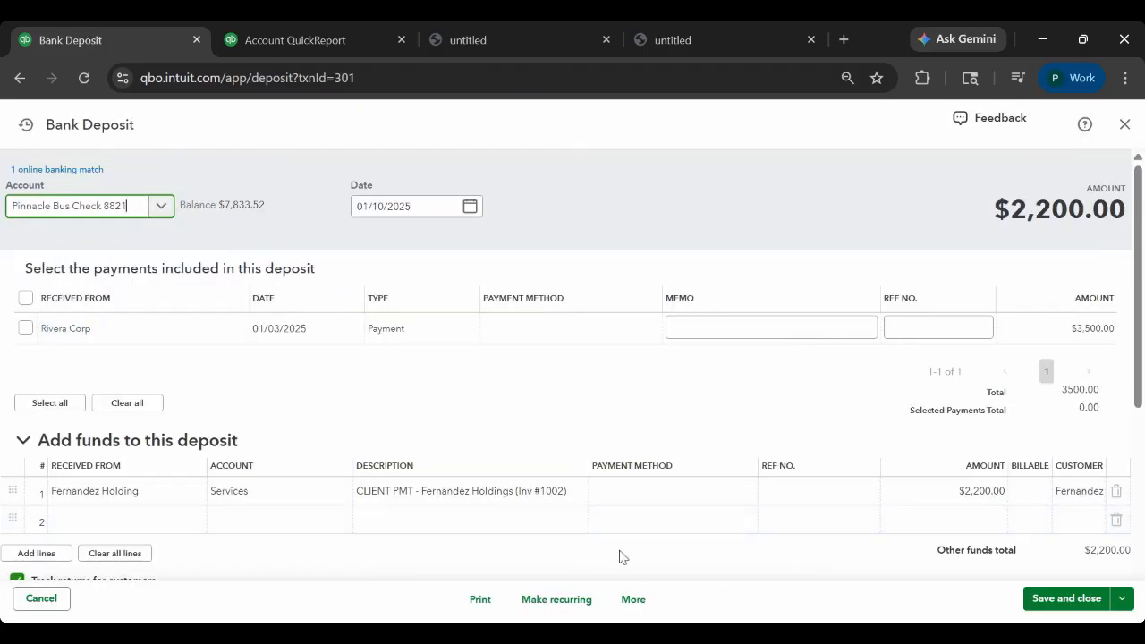
pyautogui.click(633, 601)
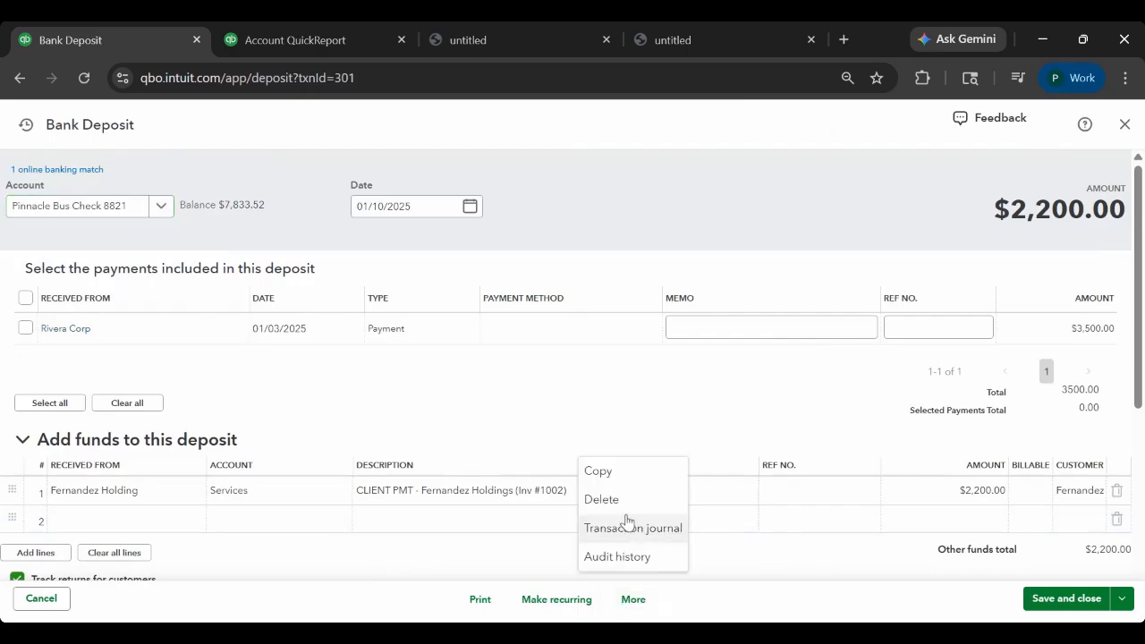
pyautogui.click(602, 498)
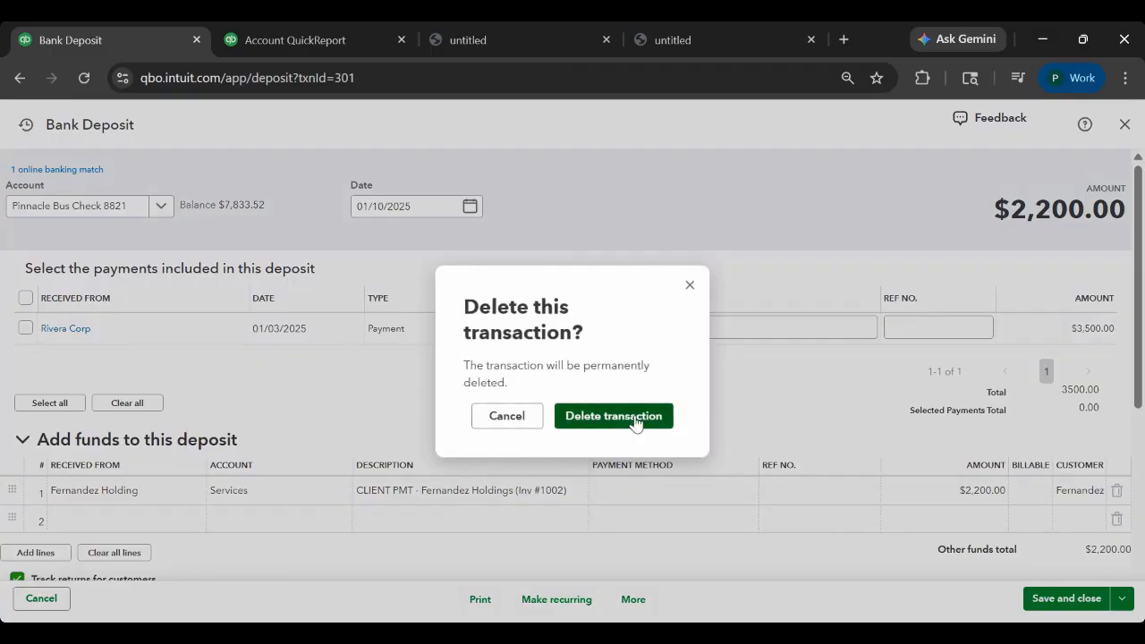
pyautogui.click(614, 415)
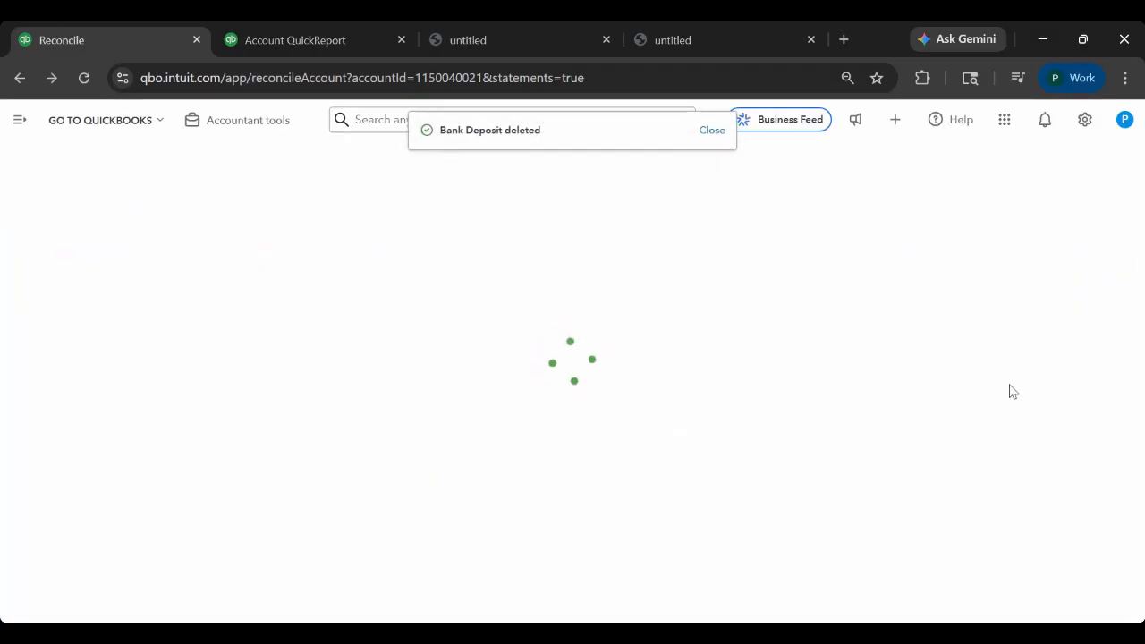
# Review the reconciliation list, switch to the Account QuickReport browser tab, and open Rivera Corp's record from the customer list.
pyautogui.scroll(-1, 907, 354)
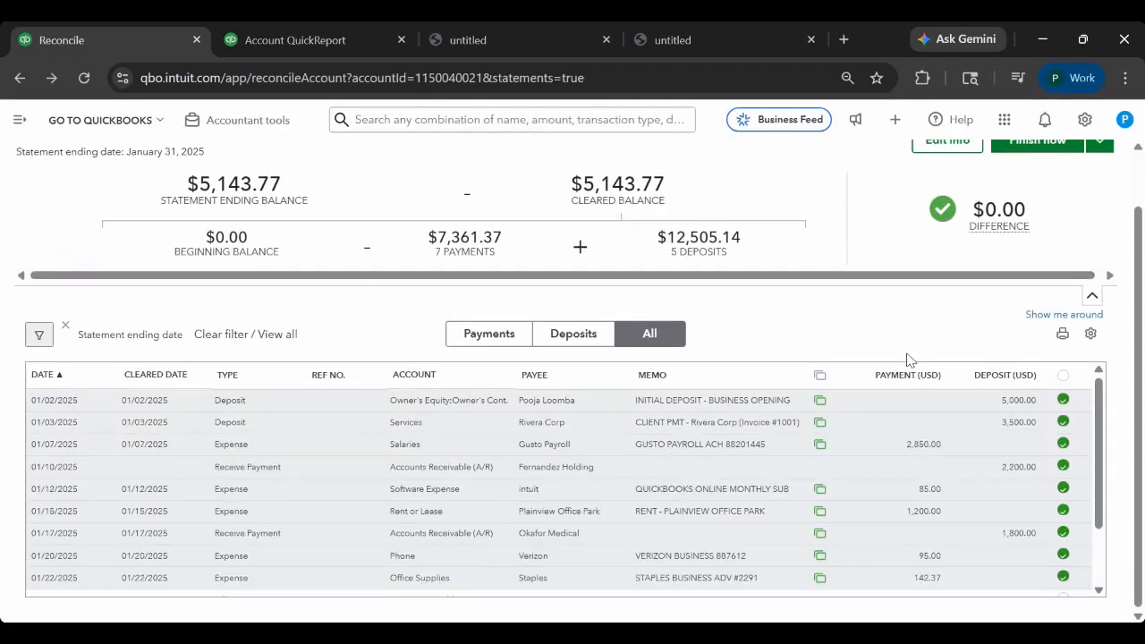
pyautogui.scroll(-1, 760, 512)
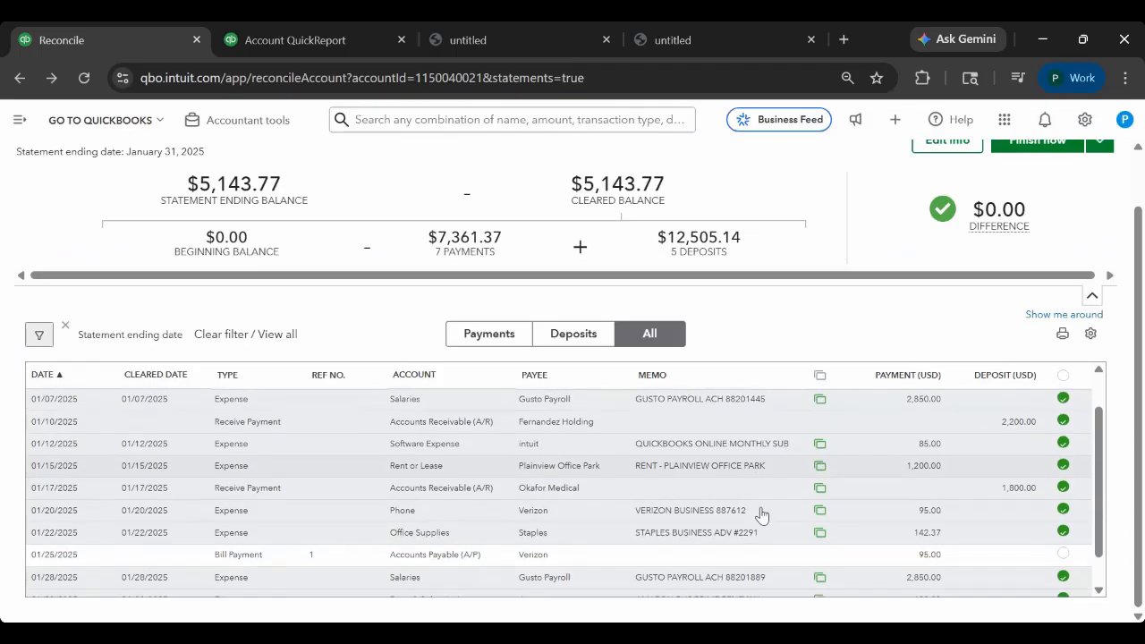
pyautogui.scroll(4, 805, 500)
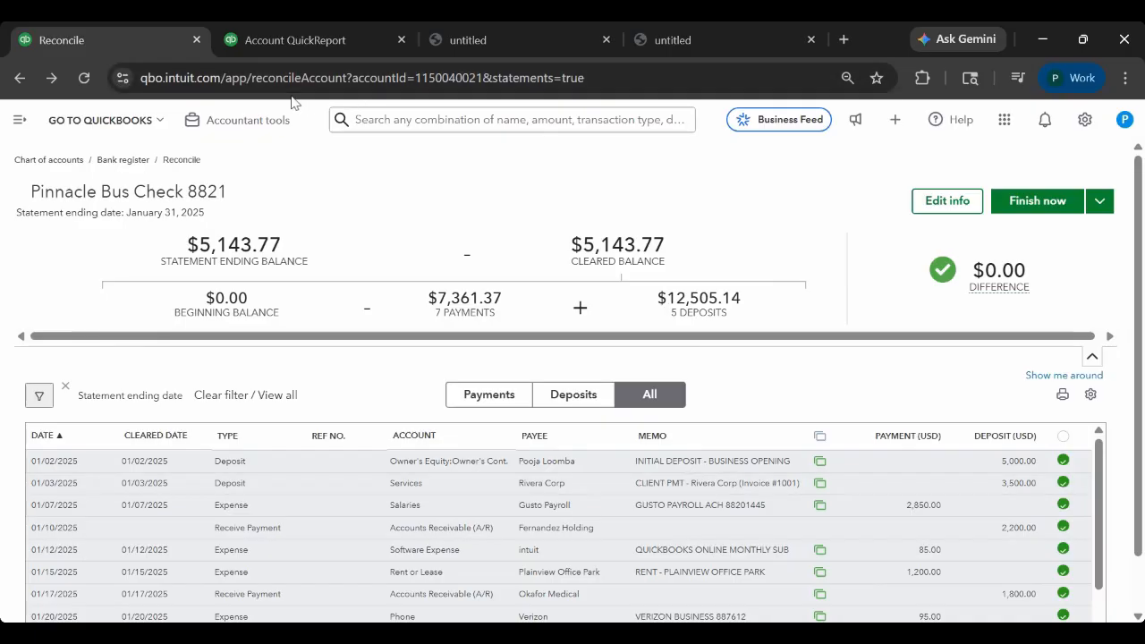
pyautogui.click(309, 42)
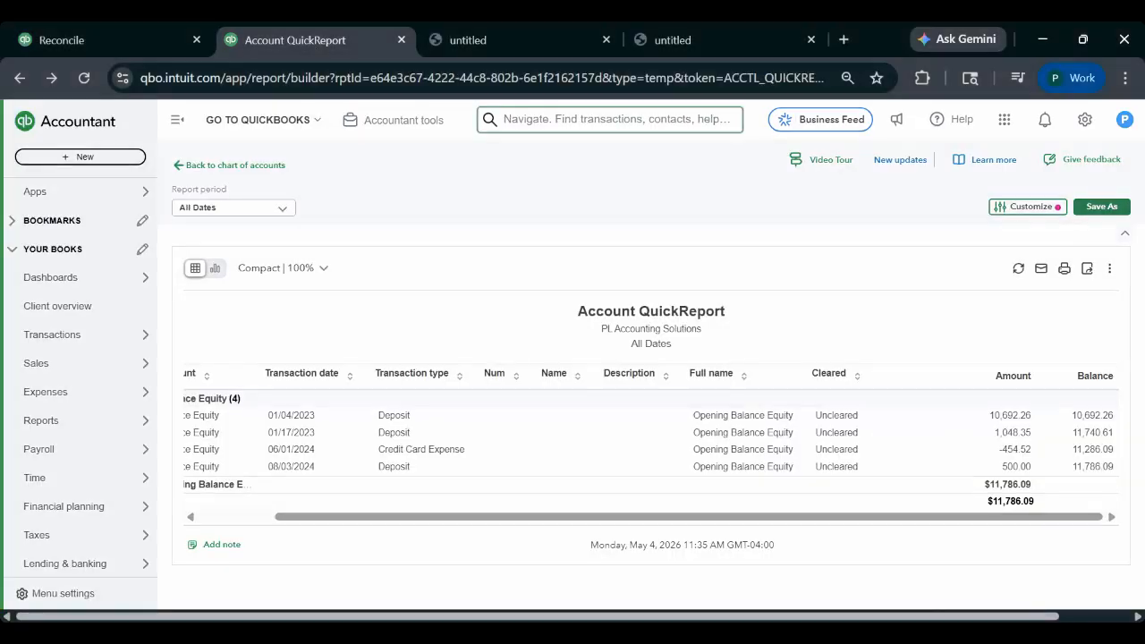
pyautogui.moveTo(51, 278)
pyautogui.click(197, 509)
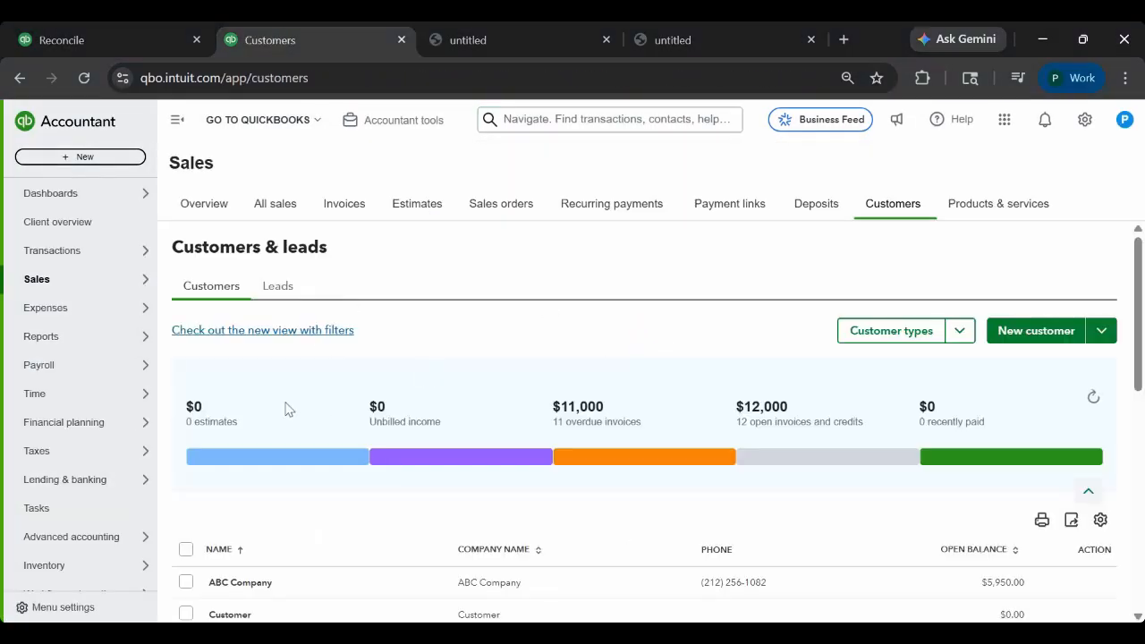
pyautogui.scroll(-3, 264, 510)
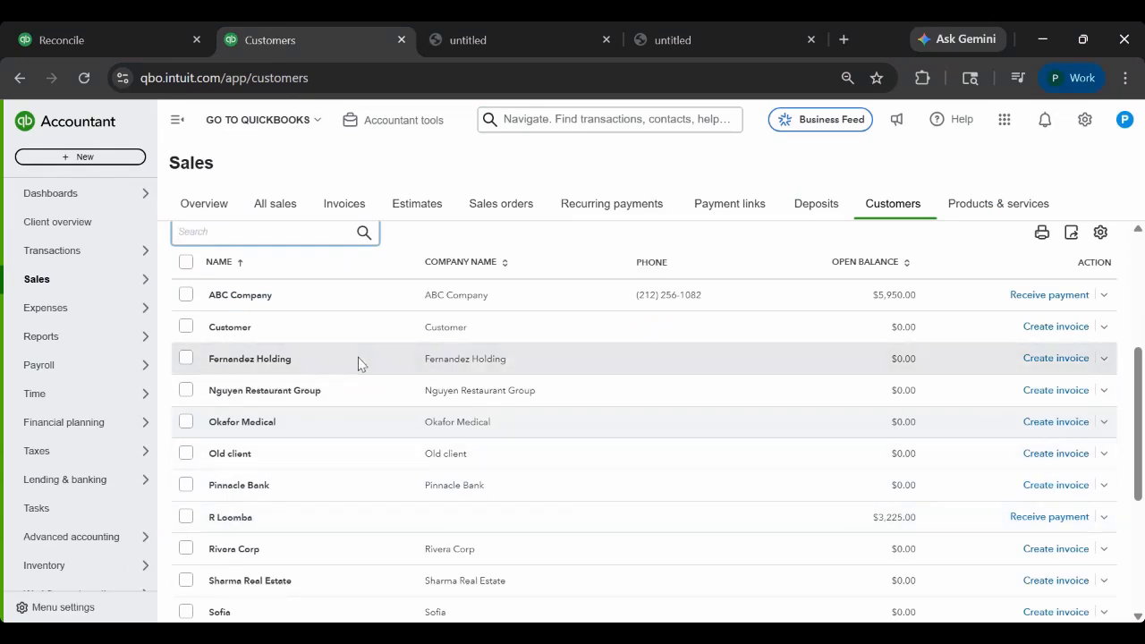
pyautogui.write('rive')
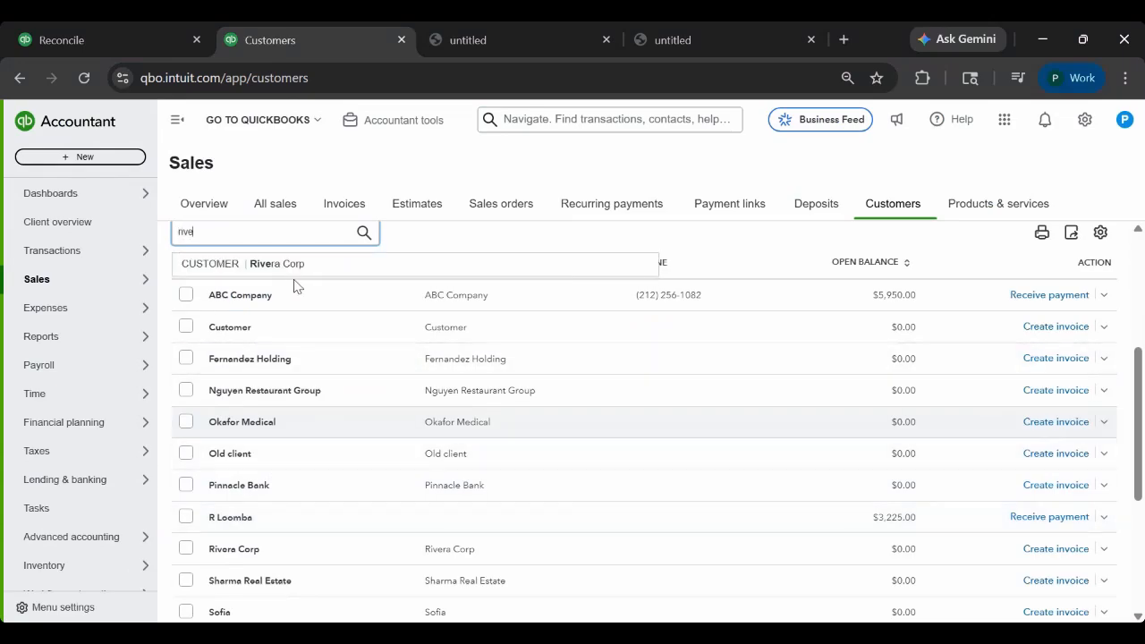
pyautogui.click(333, 265)
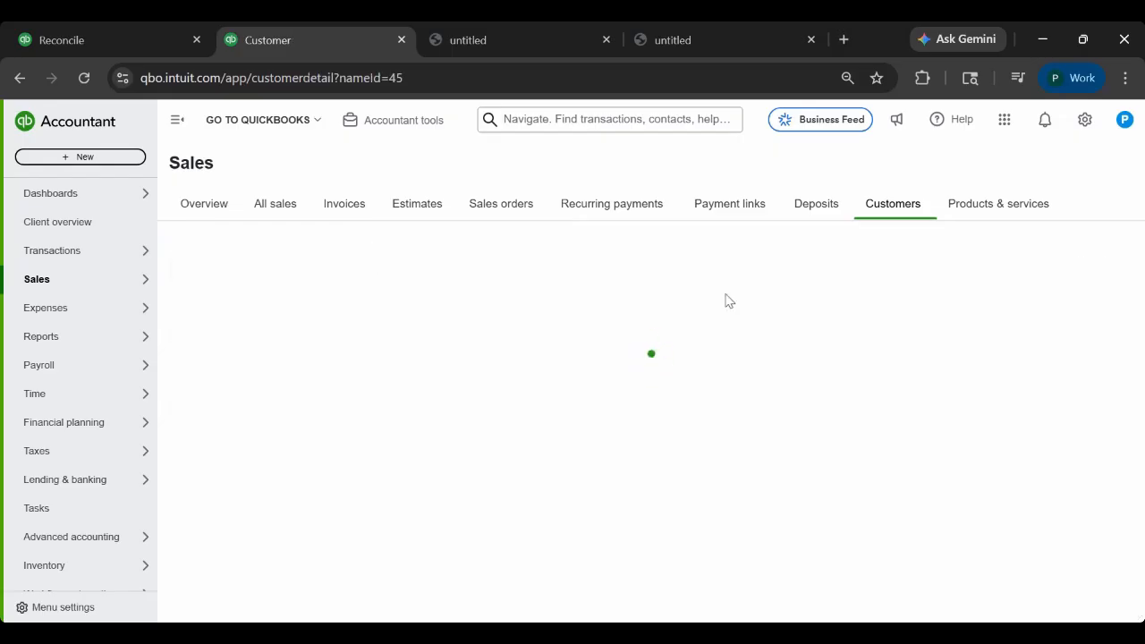
# View the details and deposit account of Rivera Corp's 1/3/25 payment, and close it without saving changes.
pyautogui.scroll(-3, 759, 299)
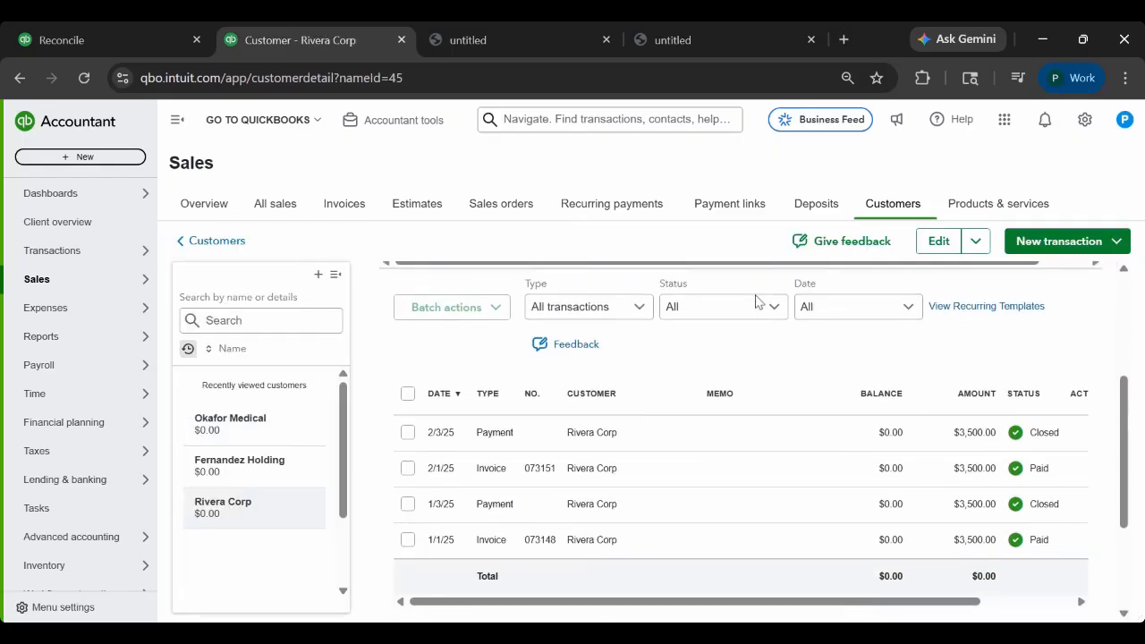
pyautogui.hscroll(3, 812, 447)
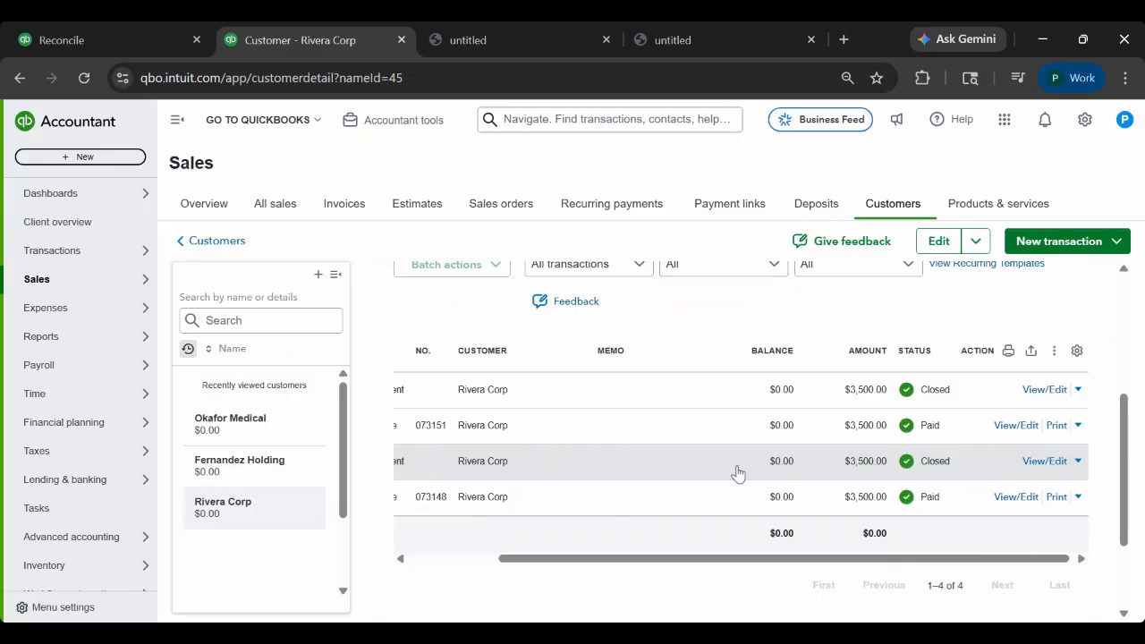
pyautogui.click(1043, 463)
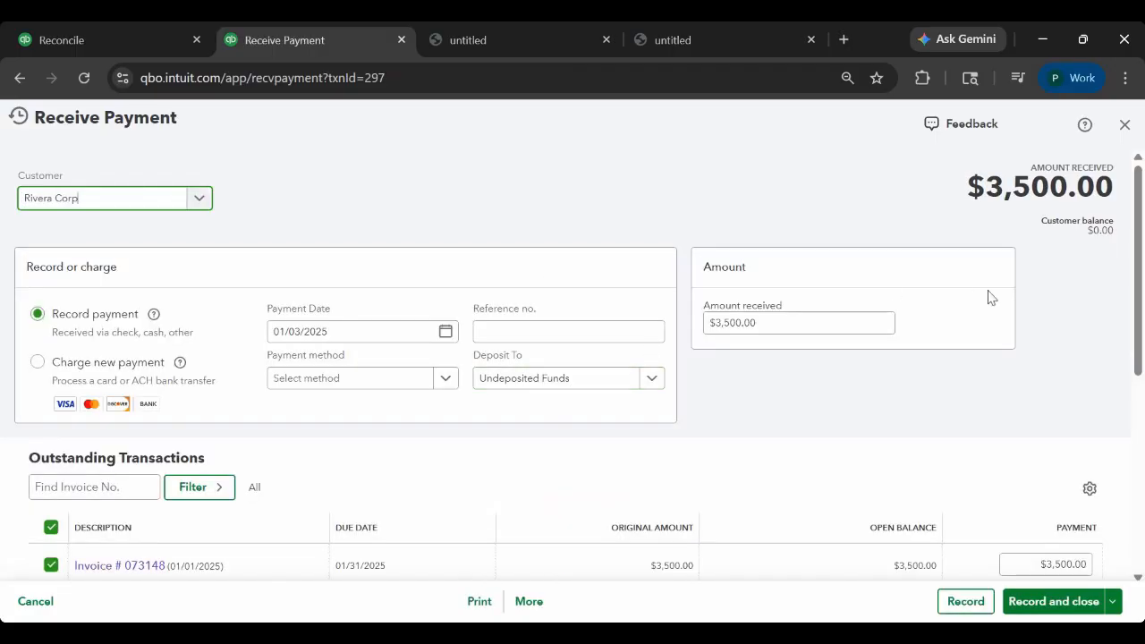
pyautogui.click(1125, 127)
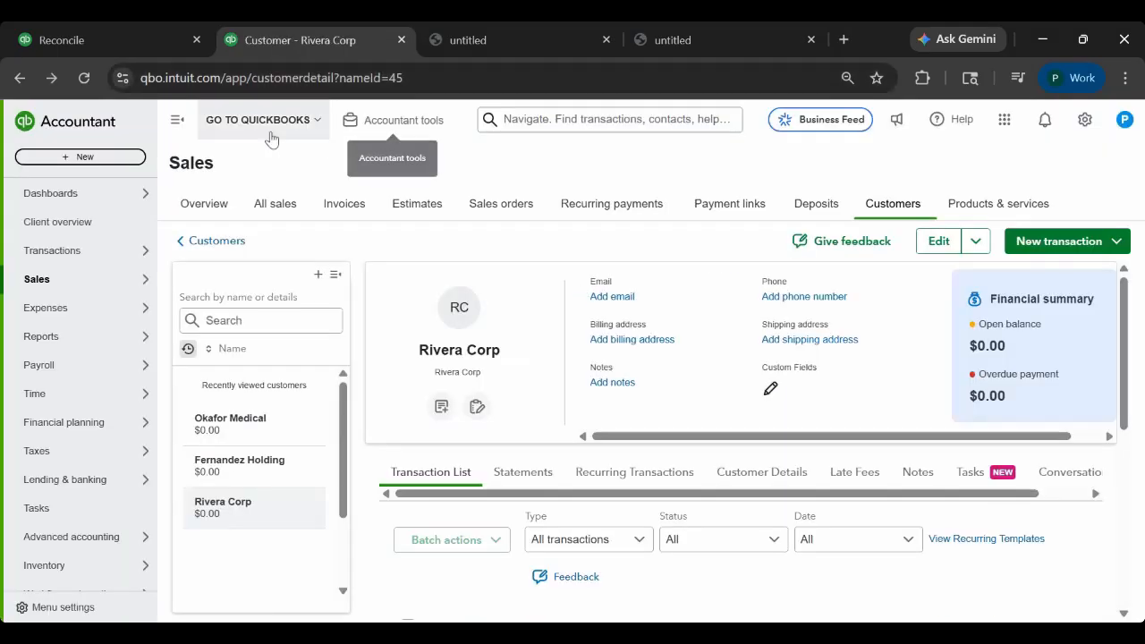
# In the reconciliation's 01/03/2025 Rivera Corp deposit, replace the Services funds line with the existing 3,500.00 Rivera Corp payment and save it.
pyautogui.click(125, 39)
pyautogui.scroll(-1, 796, 264)
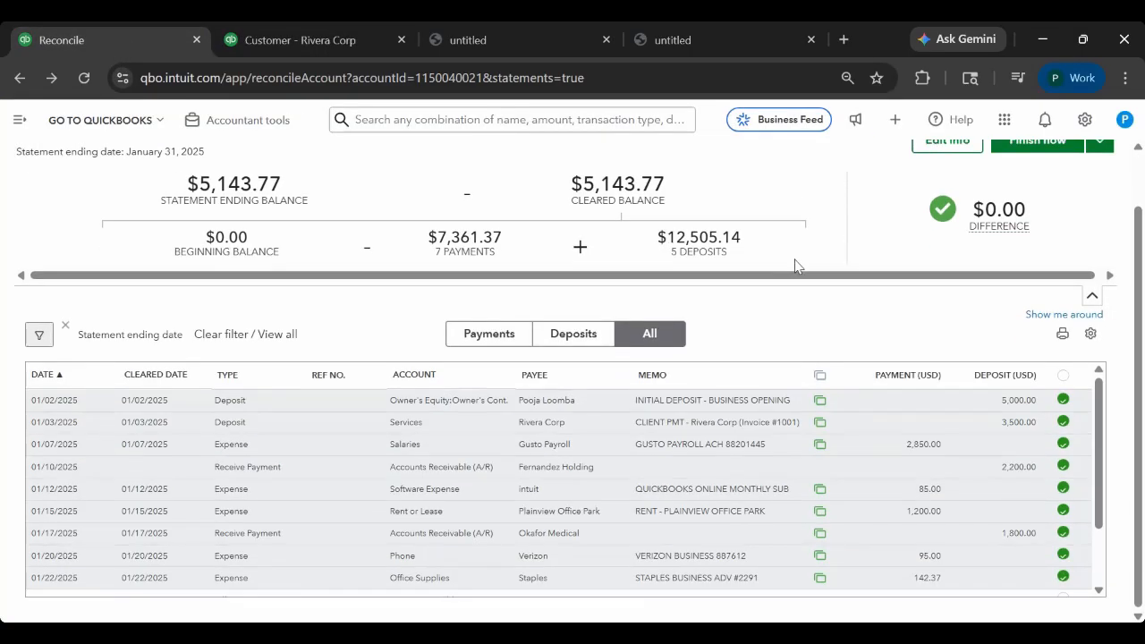
pyautogui.click(724, 432)
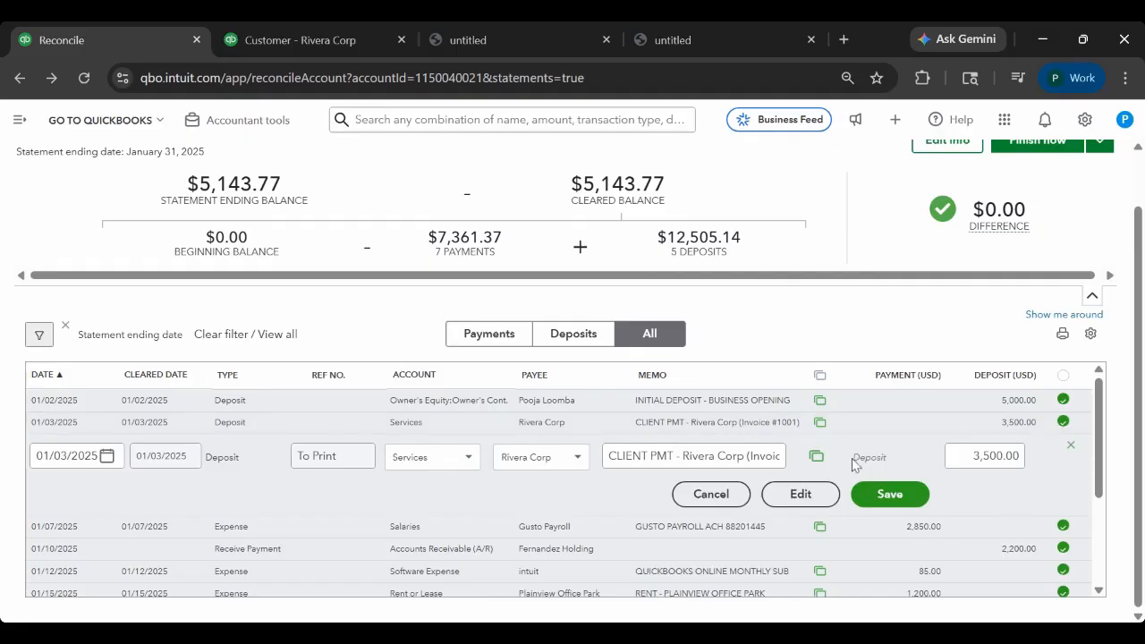
pyautogui.click(800, 494)
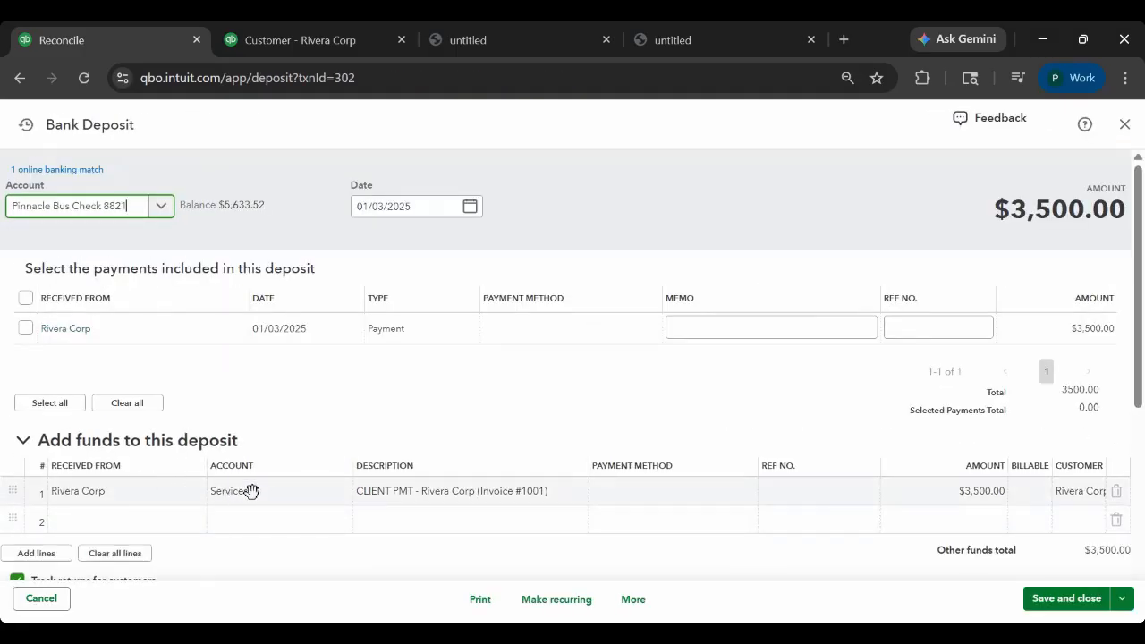
pyautogui.click(1116, 492)
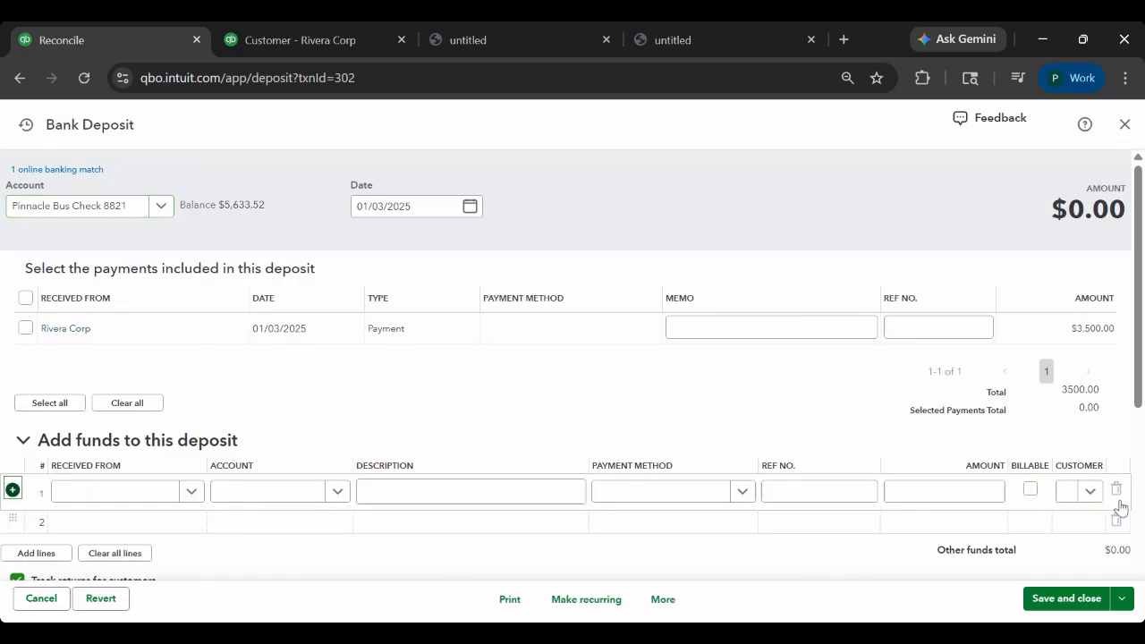
pyautogui.click(25, 329)
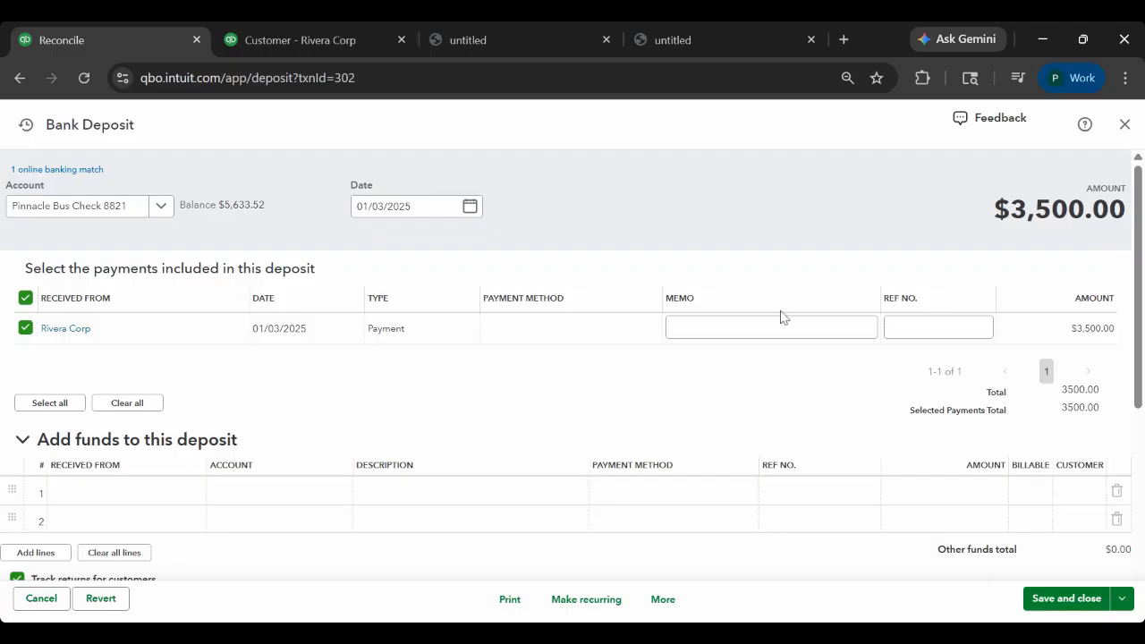
pyautogui.scroll(-1, 631, 424)
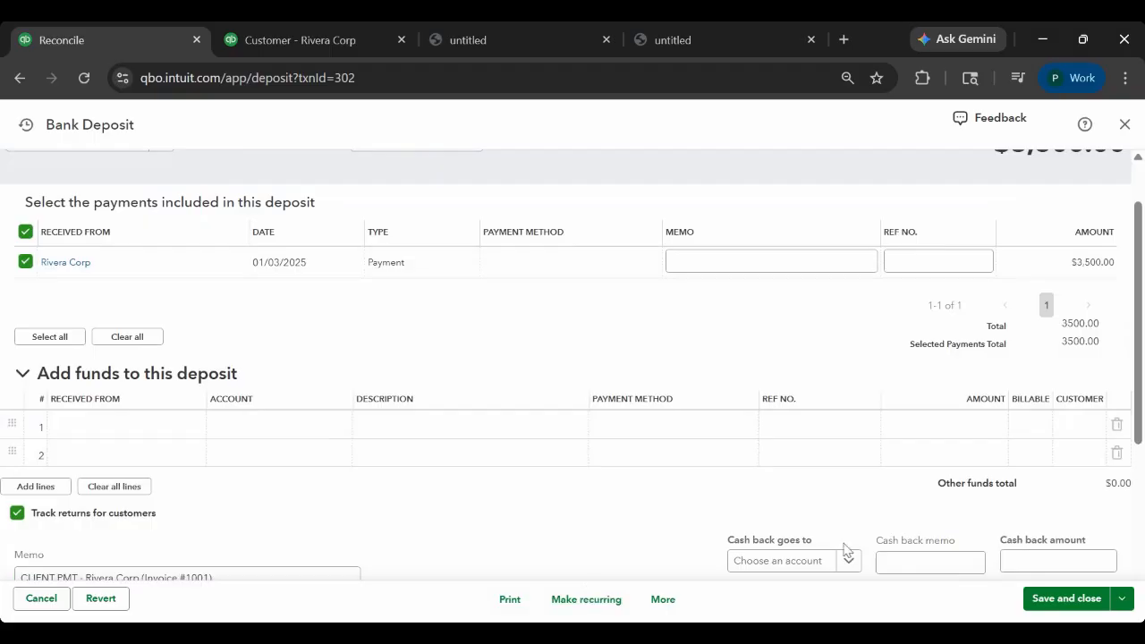
pyautogui.click(1061, 609)
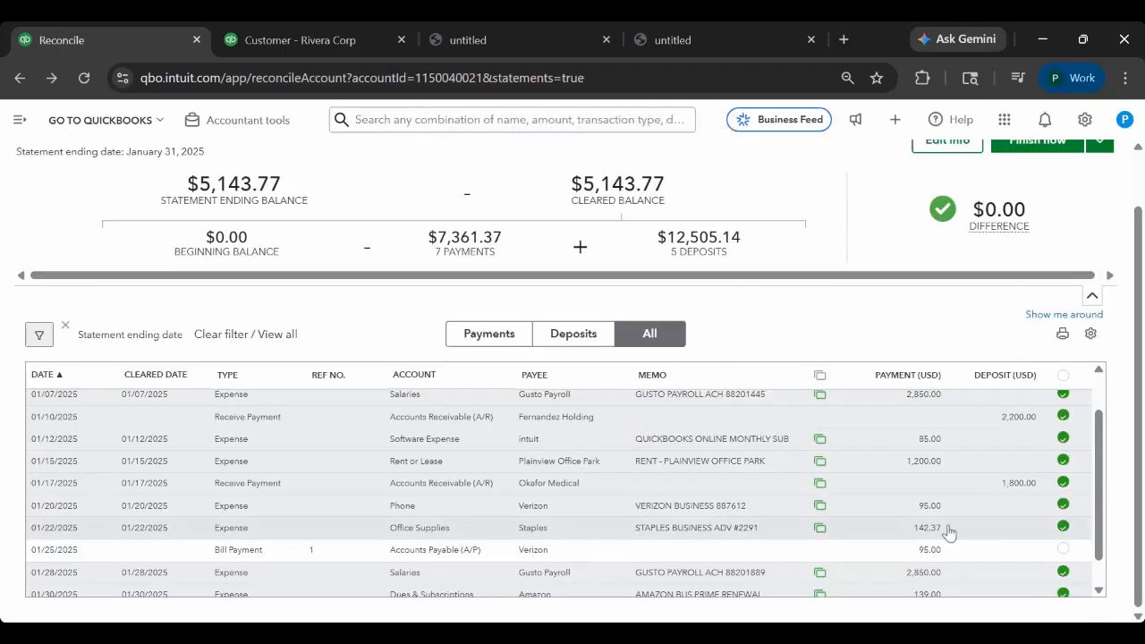
# Review the reconciliation list for duplicate entries, and open and close the 01/20/2025 Verizon phone expense without changing it.
pyautogui.scroll(2, 948, 533)
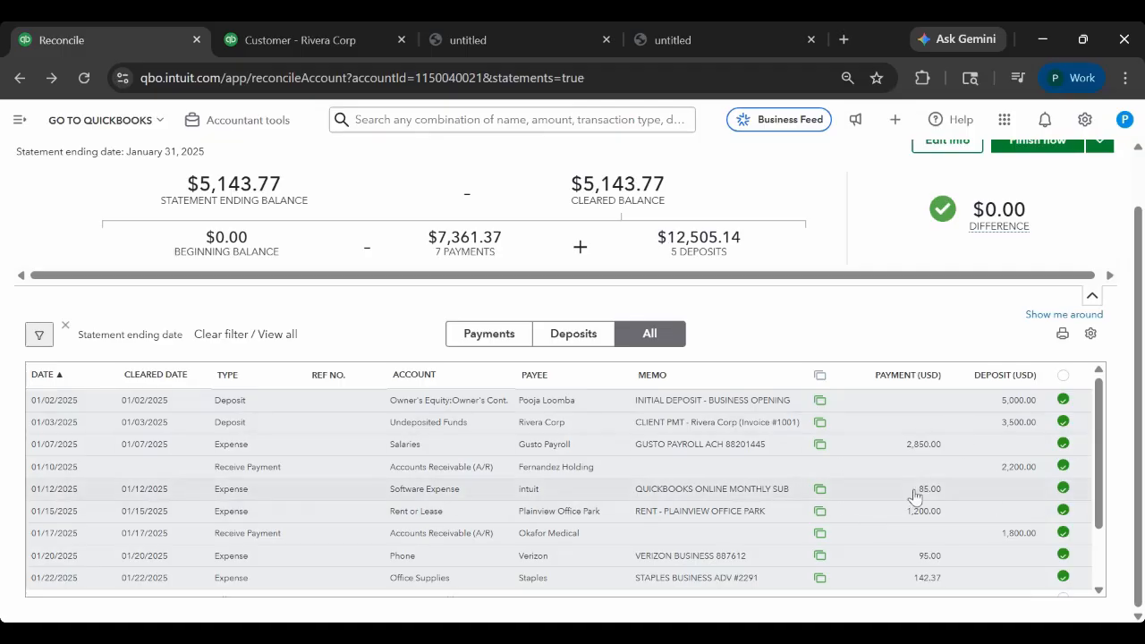
pyautogui.scroll(-2, 914, 496)
pyautogui.scroll(-1, 808, 502)
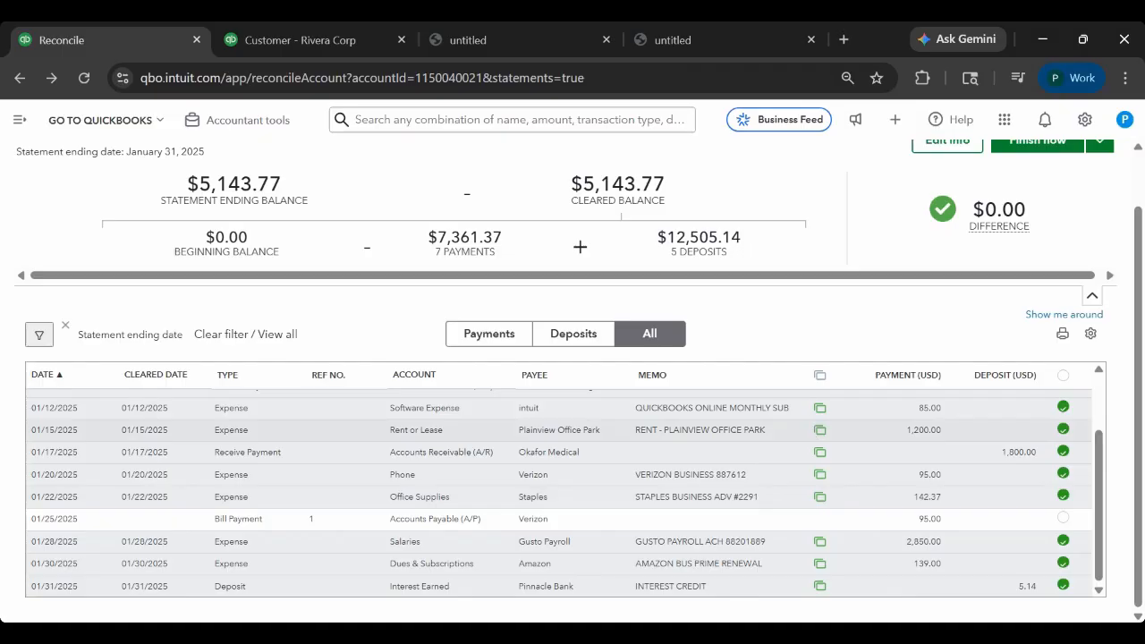
pyautogui.moveTo(819, 499)
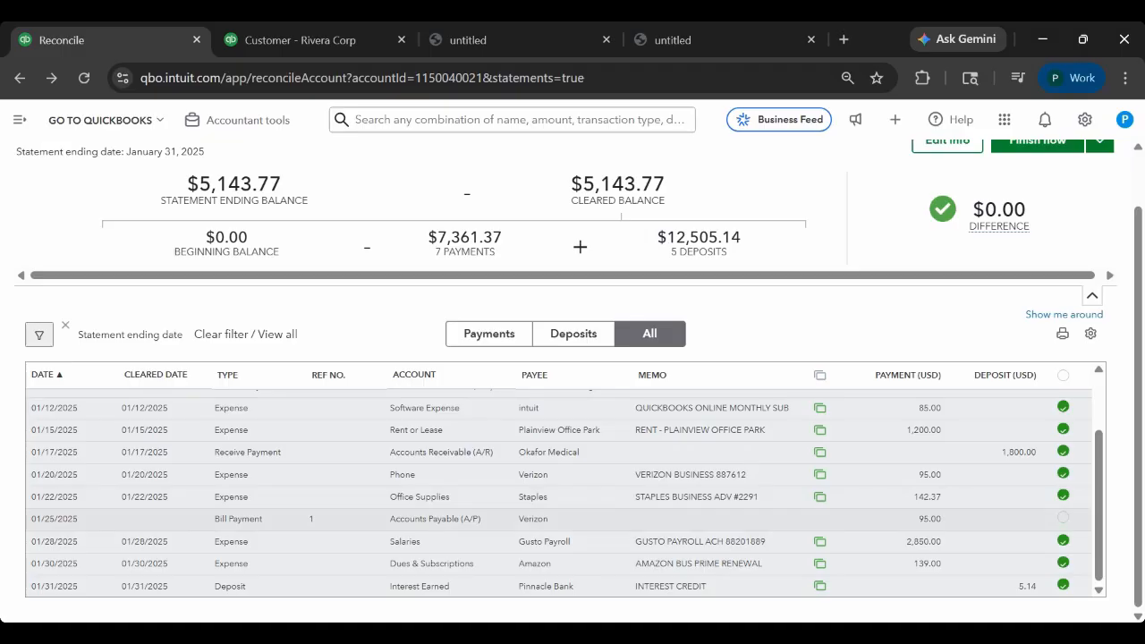
pyautogui.click(623, 475)
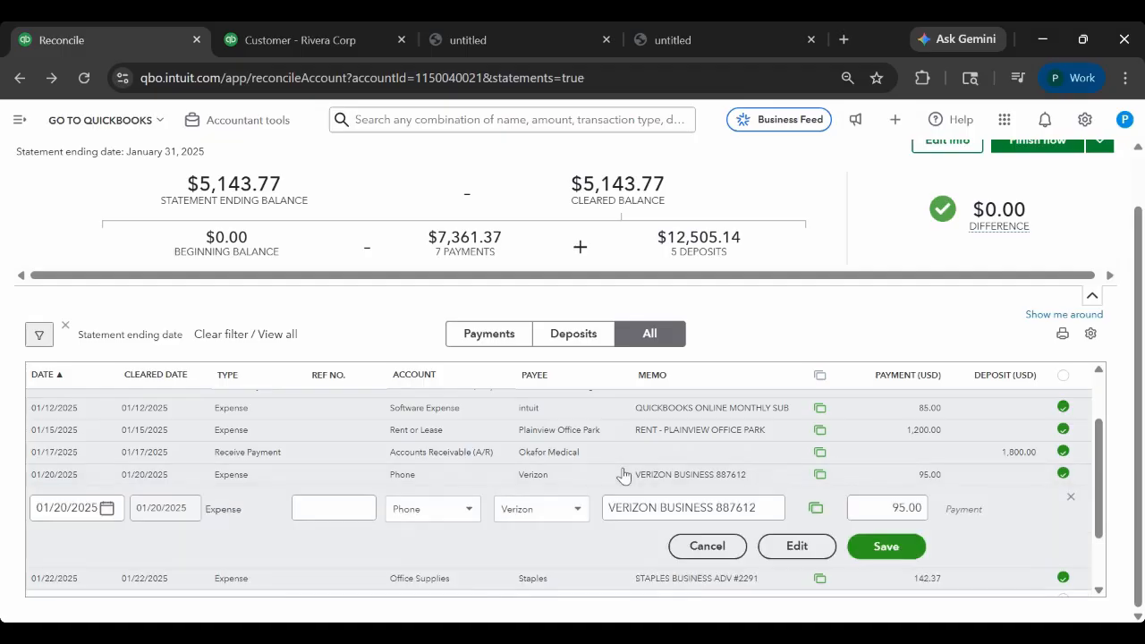
pyautogui.click(1070, 498)
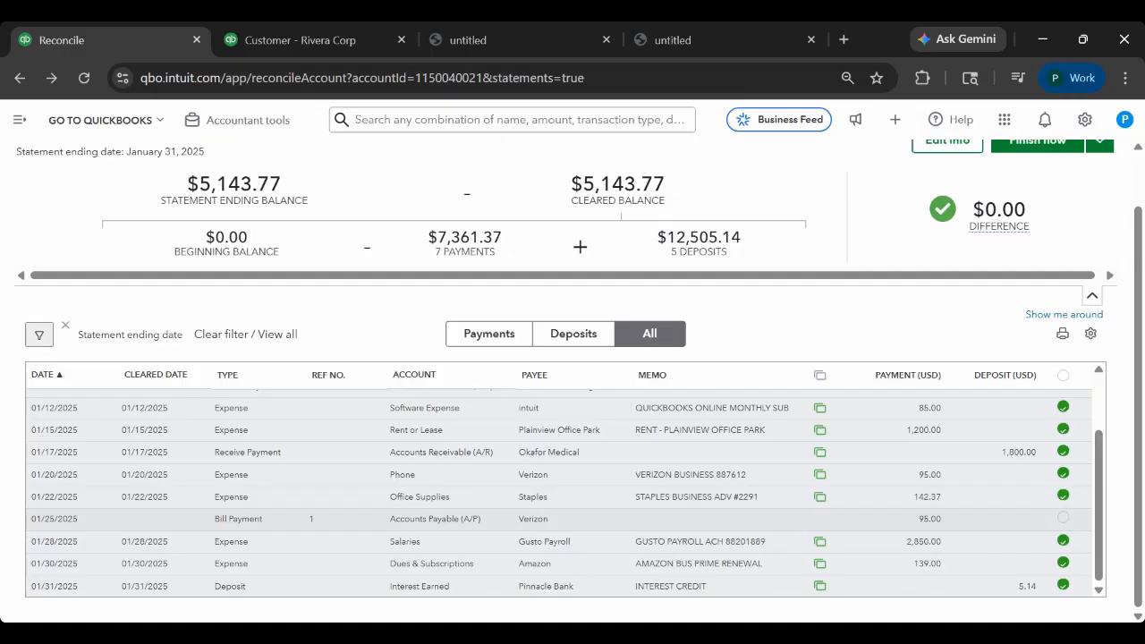
# Mark the 01/25/2025 Verizon bill payment as cleared and delete the duplicate 95.00 Verizon phone expense dated 01/20/2025.
pyautogui.click(1062, 518)
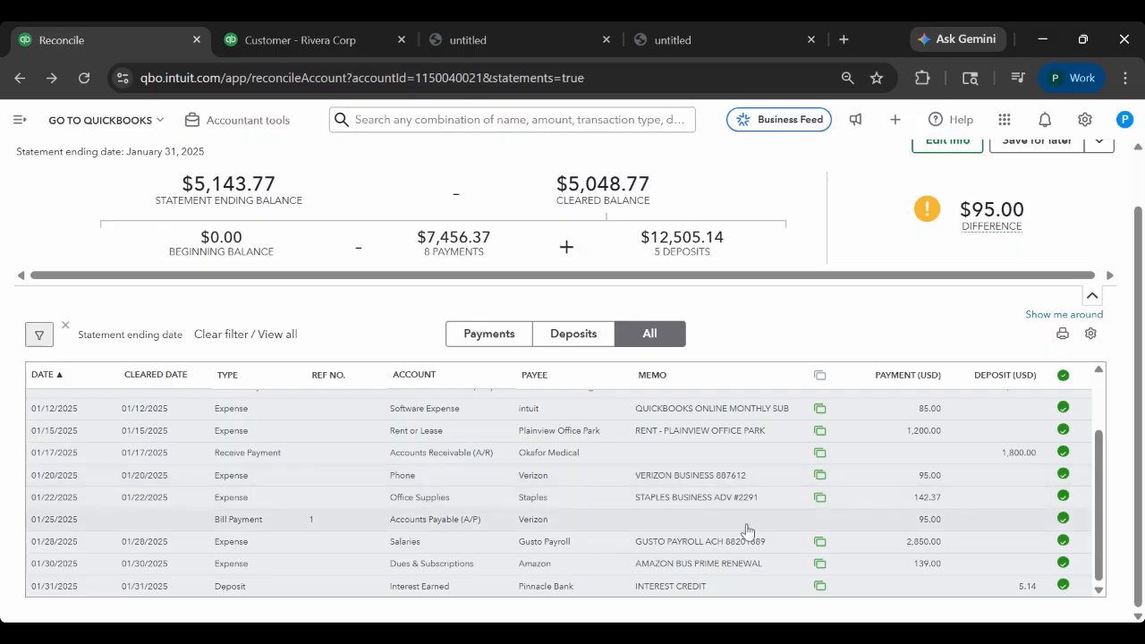
pyautogui.moveTo(821, 545)
pyautogui.click(698, 525)
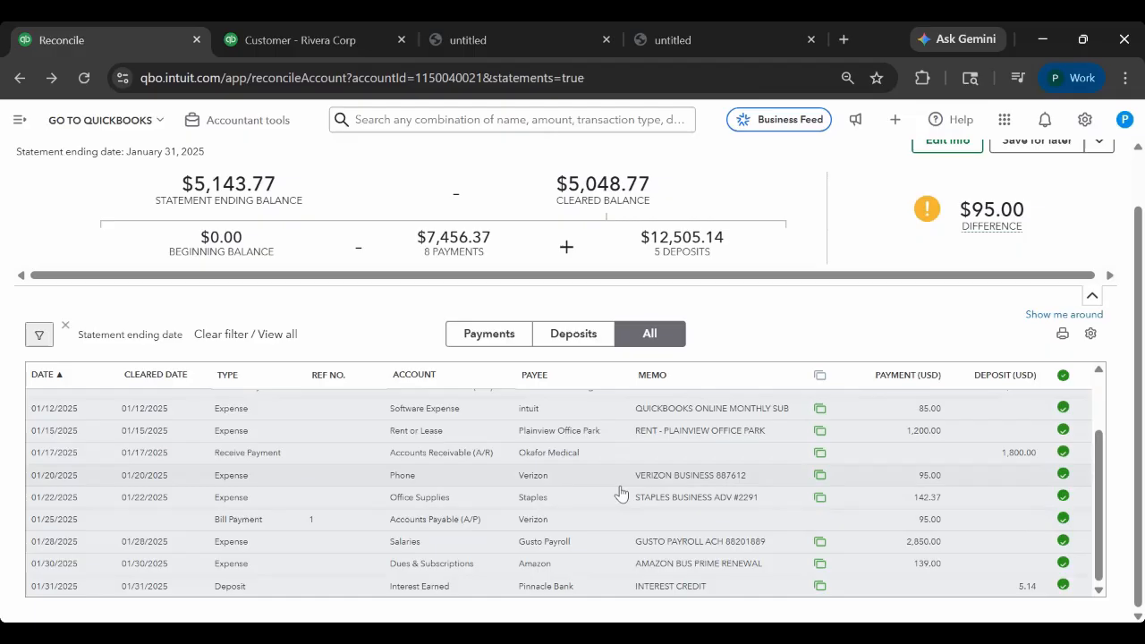
pyautogui.click(573, 475)
pyautogui.click(795, 548)
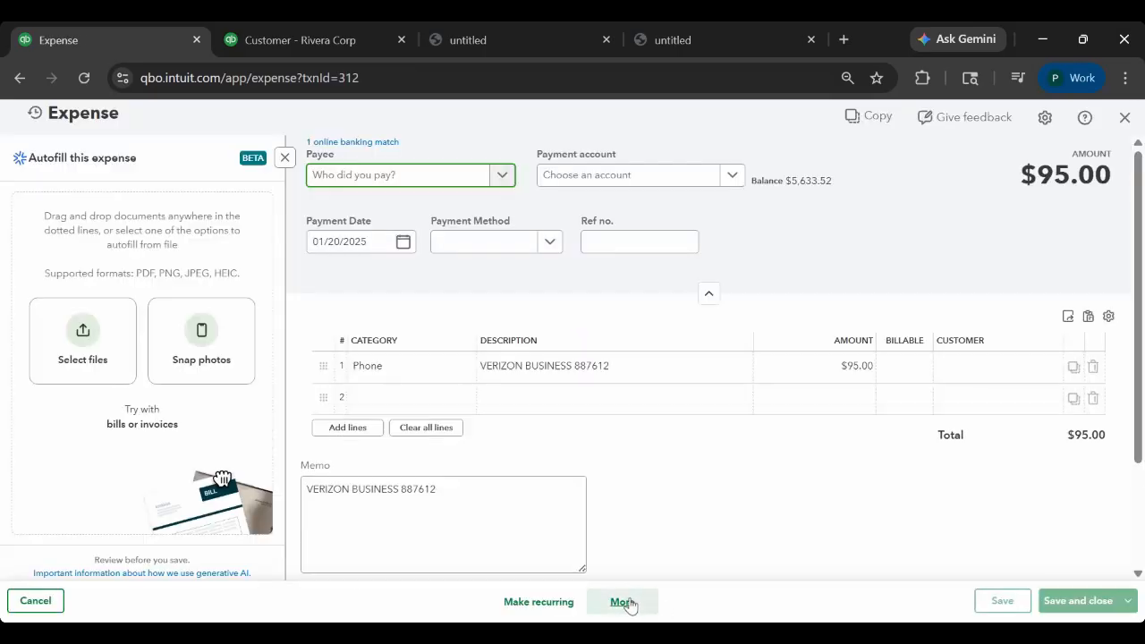
pyautogui.click(626, 601)
pyautogui.click(634, 501)
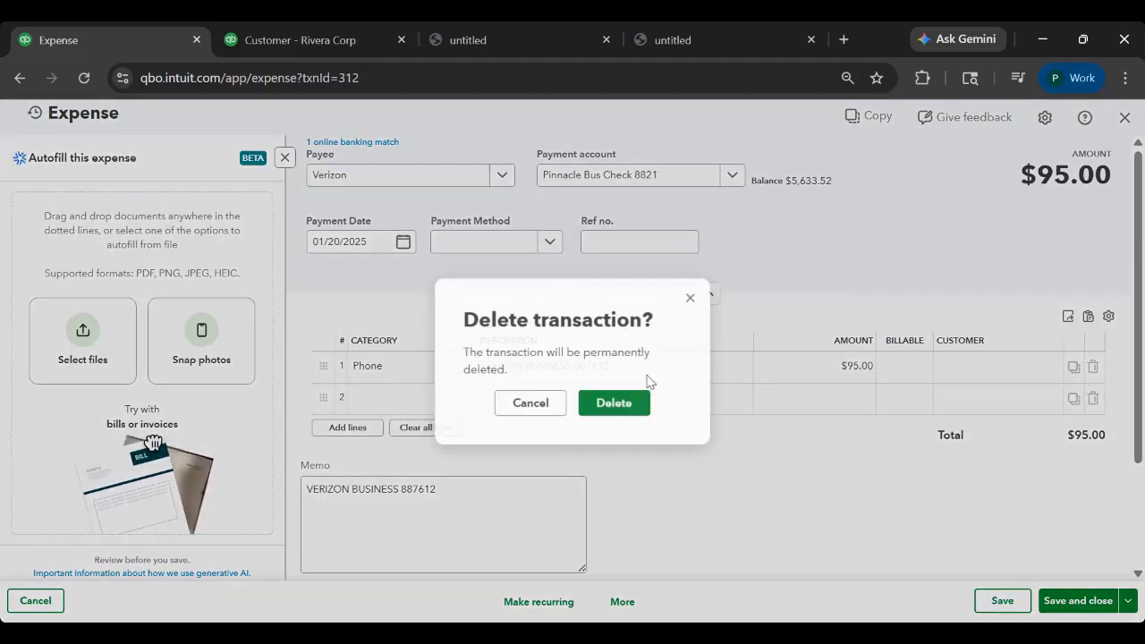
pyautogui.click(615, 403)
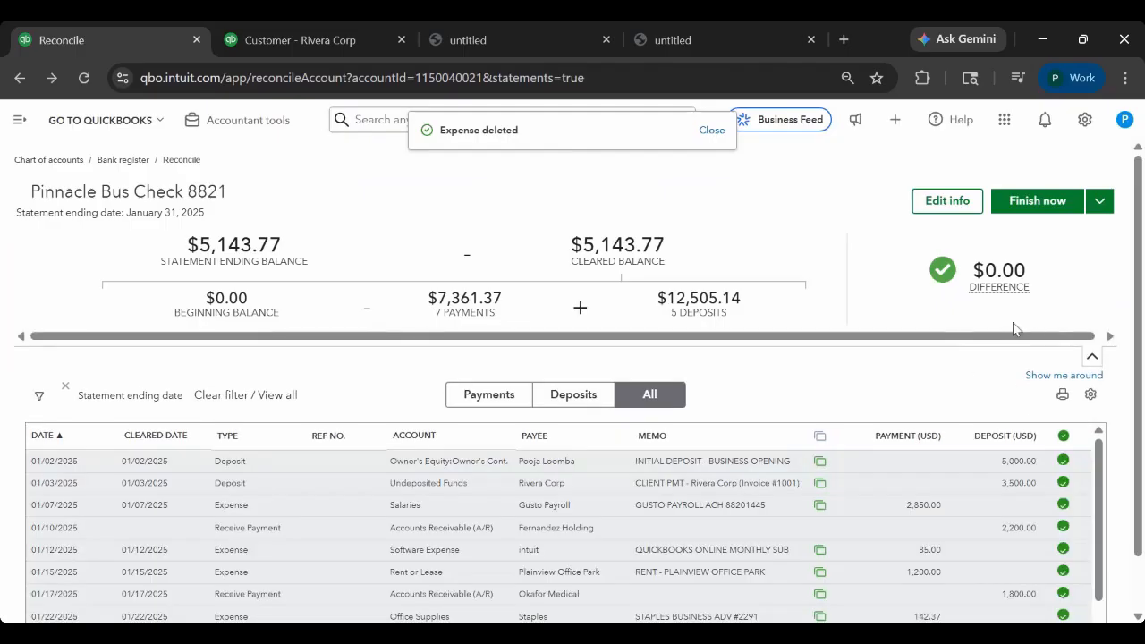
# Examine the remaining reconciliation entries and the cleared payments and deposits totals in the balance summary.
pyautogui.scroll(-3, 978, 441)
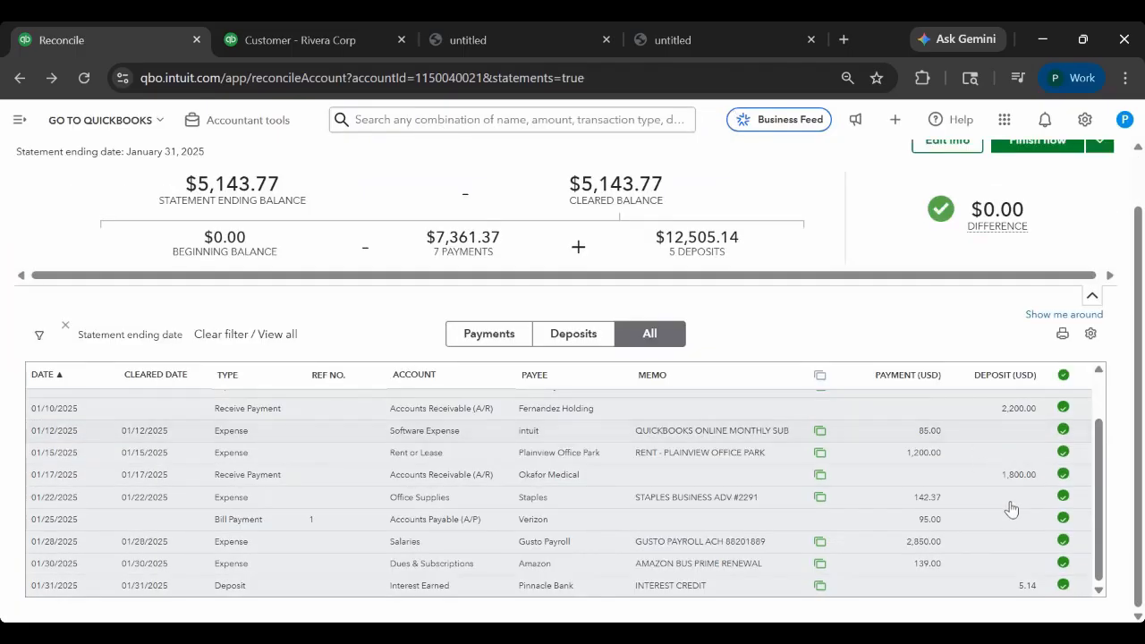
pyautogui.scroll(4, 981, 537)
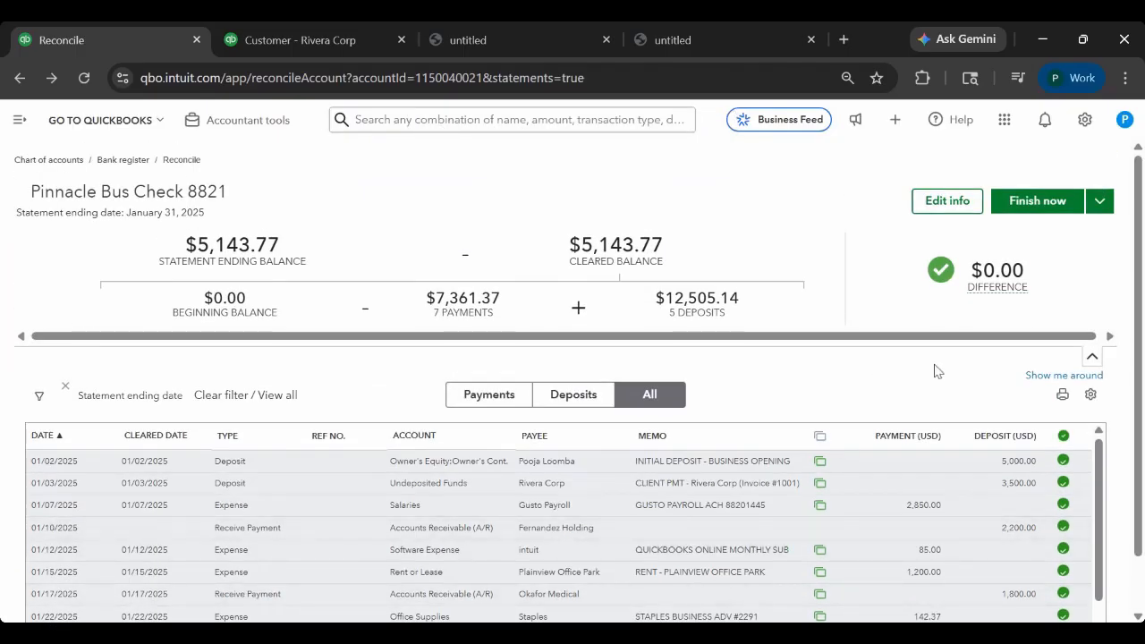
pyautogui.scroll(-1, 909, 385)
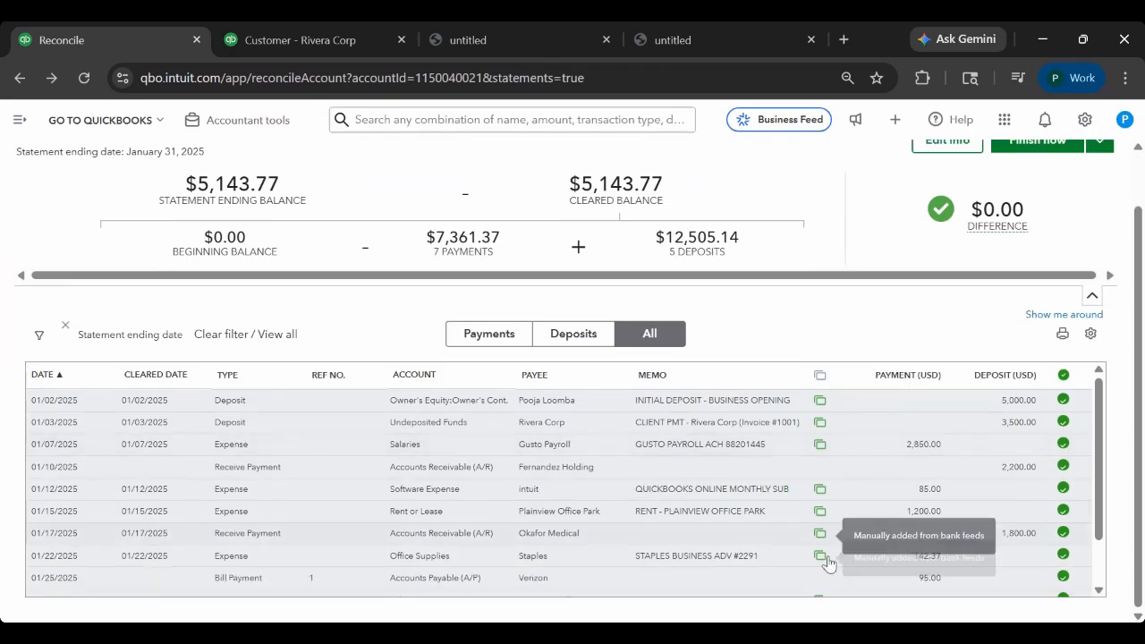
pyautogui.scroll(1, 808, 475)
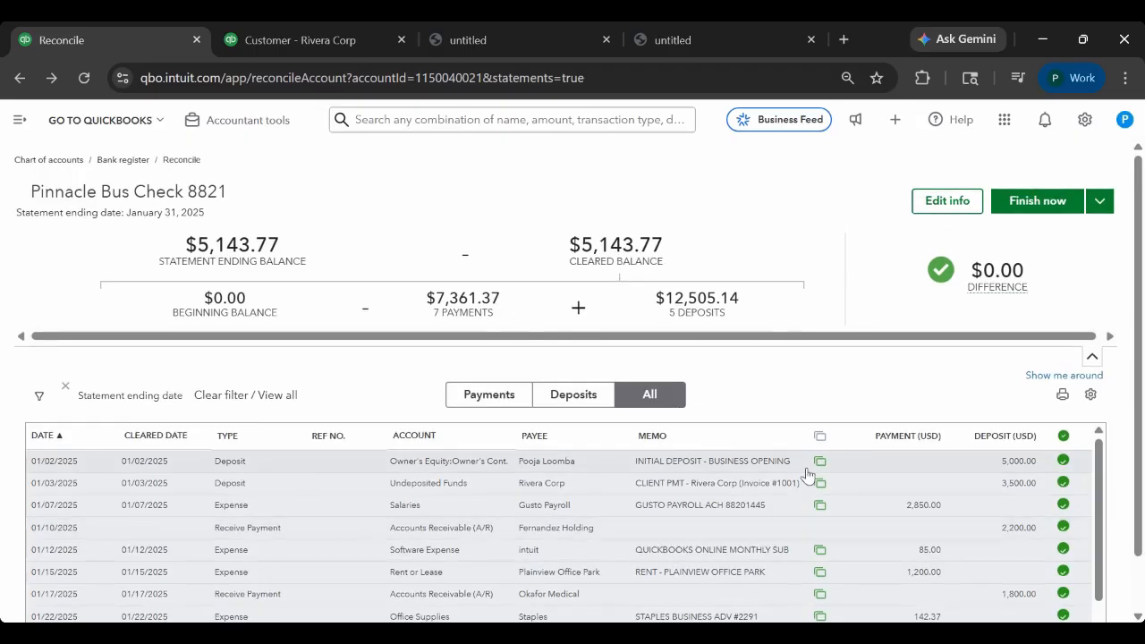
pyautogui.moveTo(998, 284)
pyautogui.moveTo(741, 299); pyautogui.dragTo(665, 298)
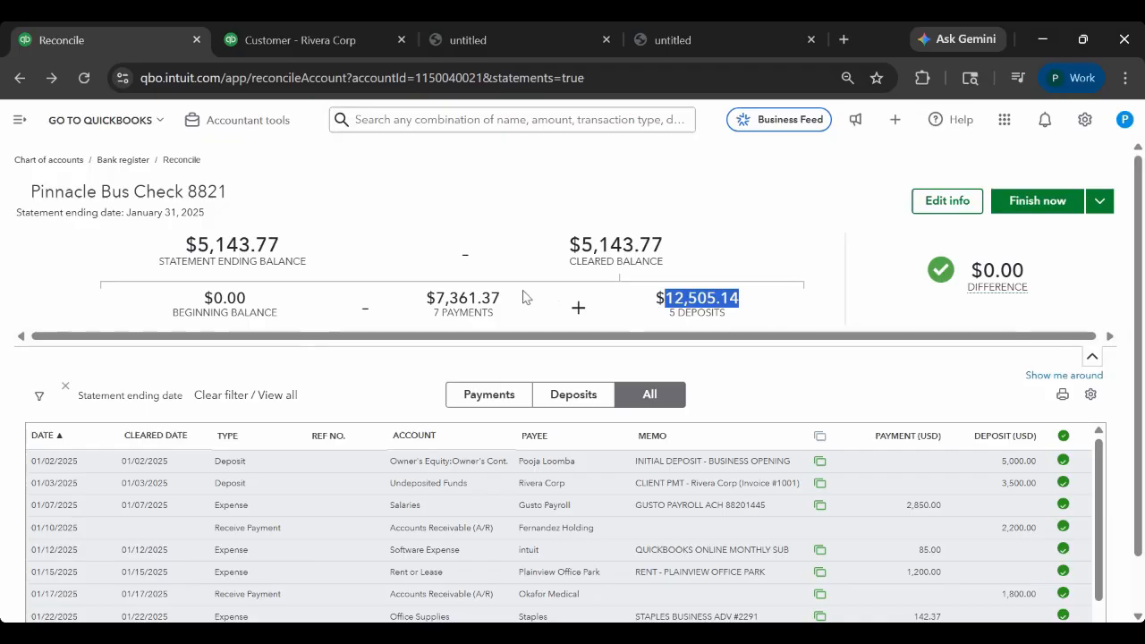
pyautogui.moveTo(525, 297); pyautogui.dragTo(417, 301)
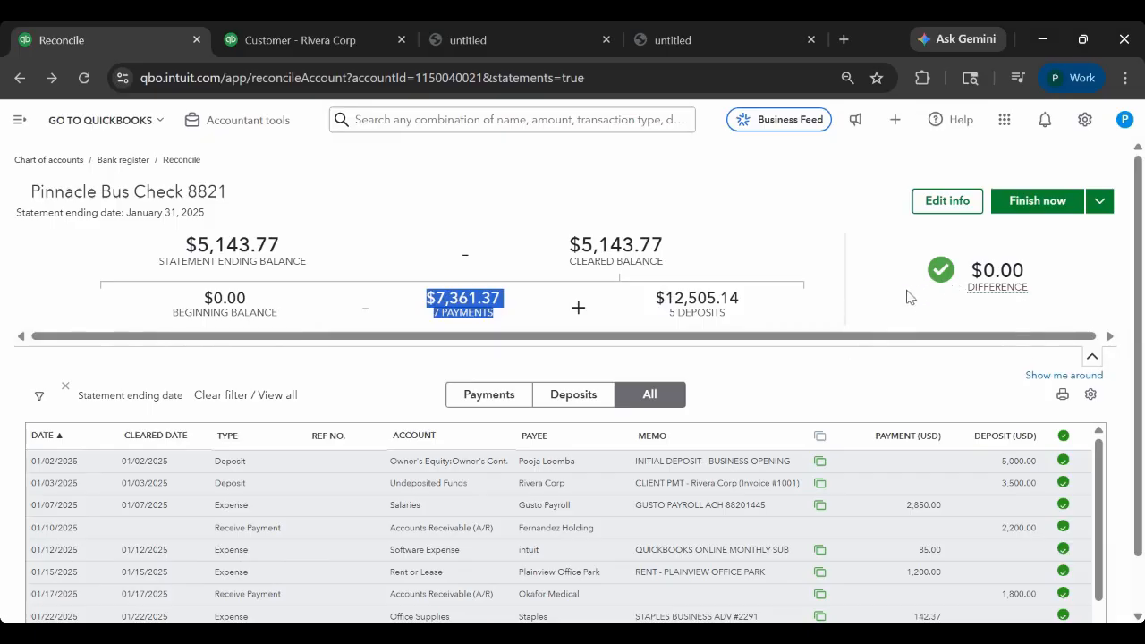
pyautogui.click(841, 297)
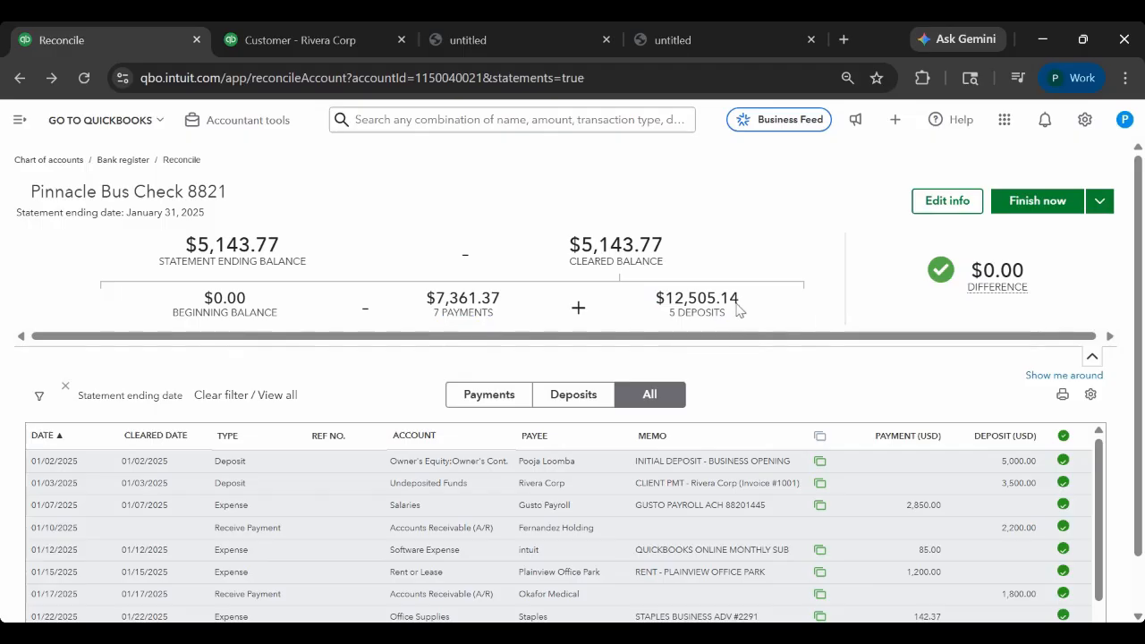
pyautogui.moveTo(741, 313); pyautogui.dragTo(666, 314)
pyautogui.moveTo(511, 312); pyautogui.dragTo(421, 310)
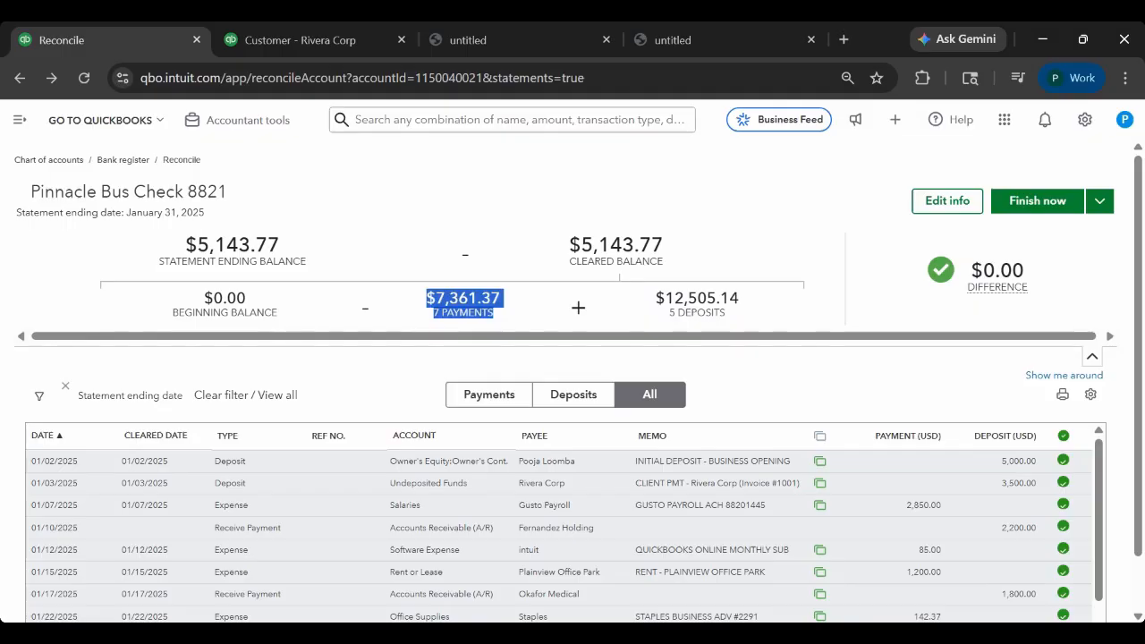
pyautogui.click(749, 307)
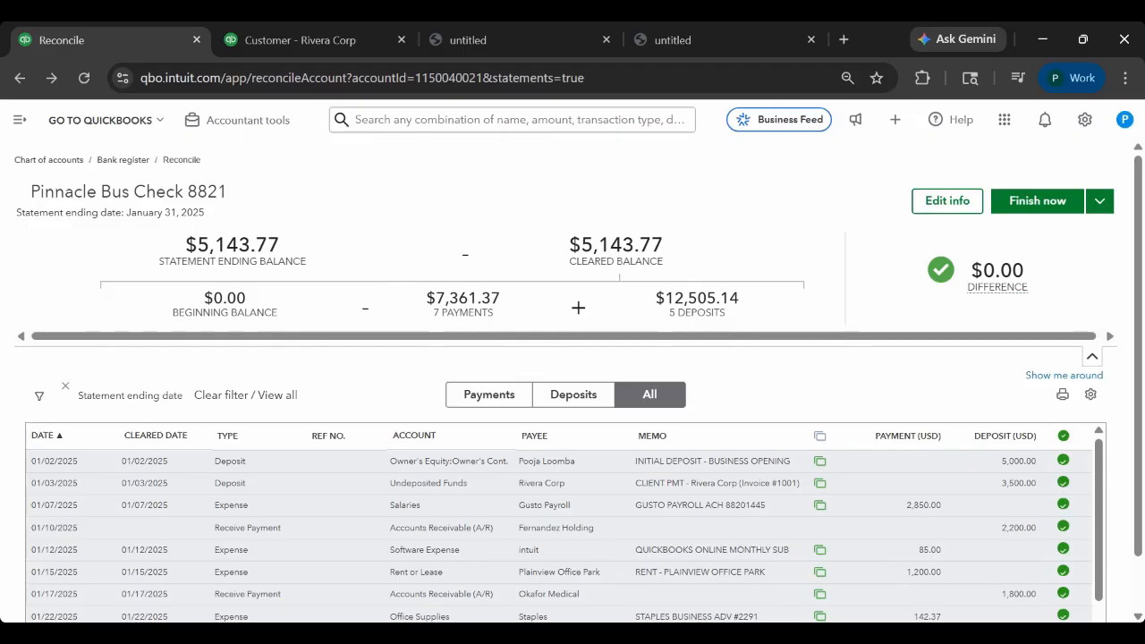
pyautogui.moveTo(730, 299); pyautogui.dragTo(675, 299)
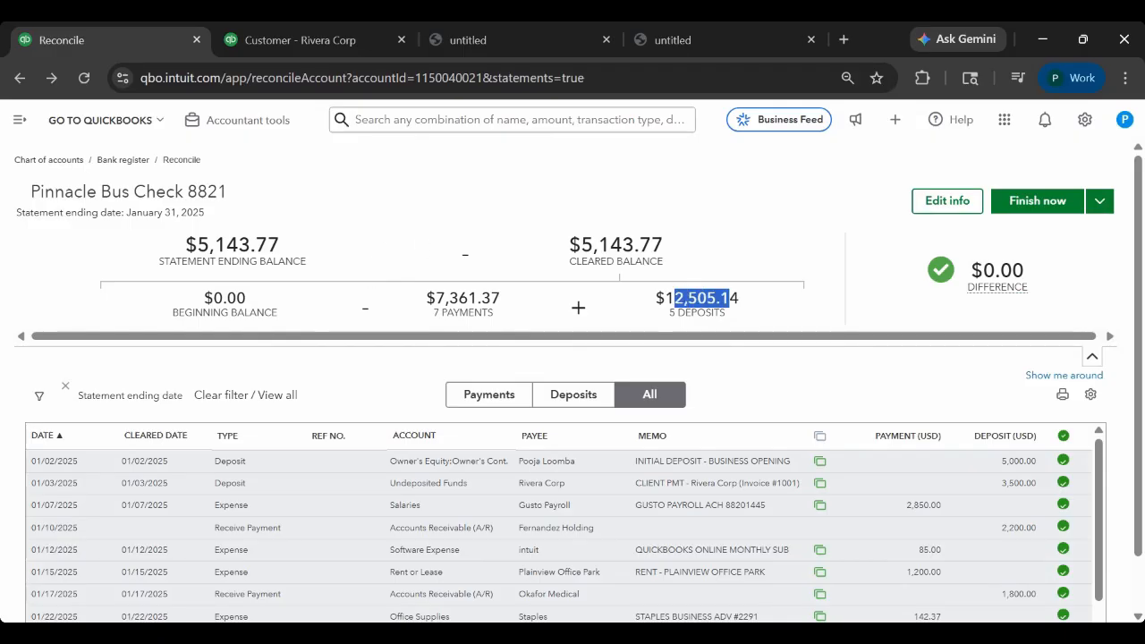
pyautogui.click(785, 285)
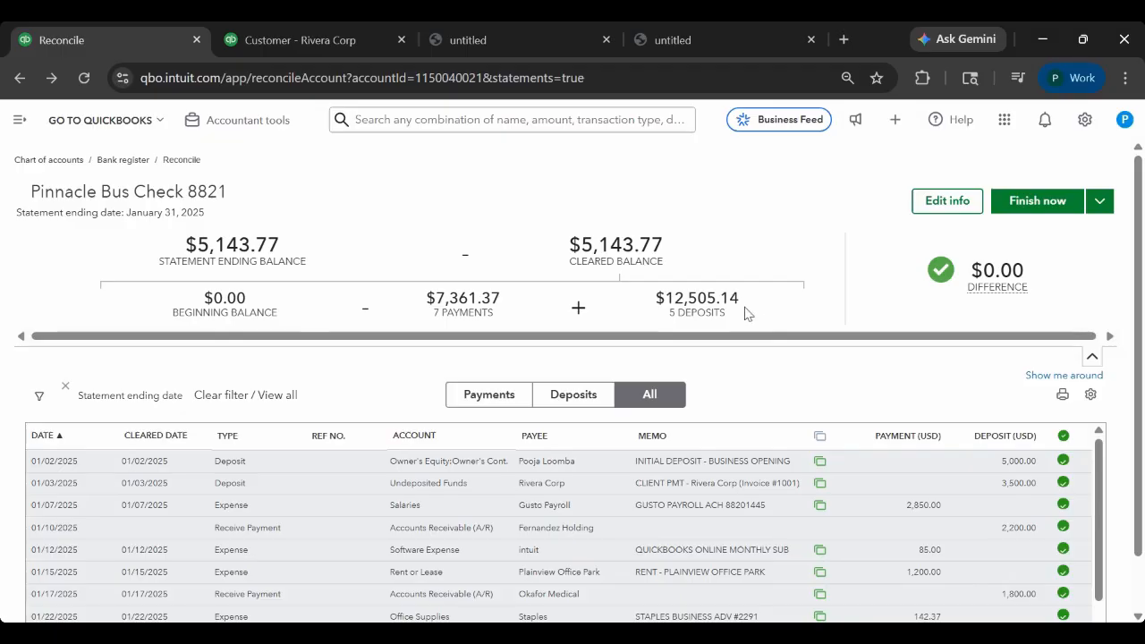
pyautogui.moveTo(751, 315); pyautogui.dragTo(665, 299)
pyautogui.click(603, 313)
# Check the cleared transactions and the difference, finish the January 31, 2025 reconciliation, and dismiss the completion dialog.
pyautogui.scroll(-2, 660, 419)
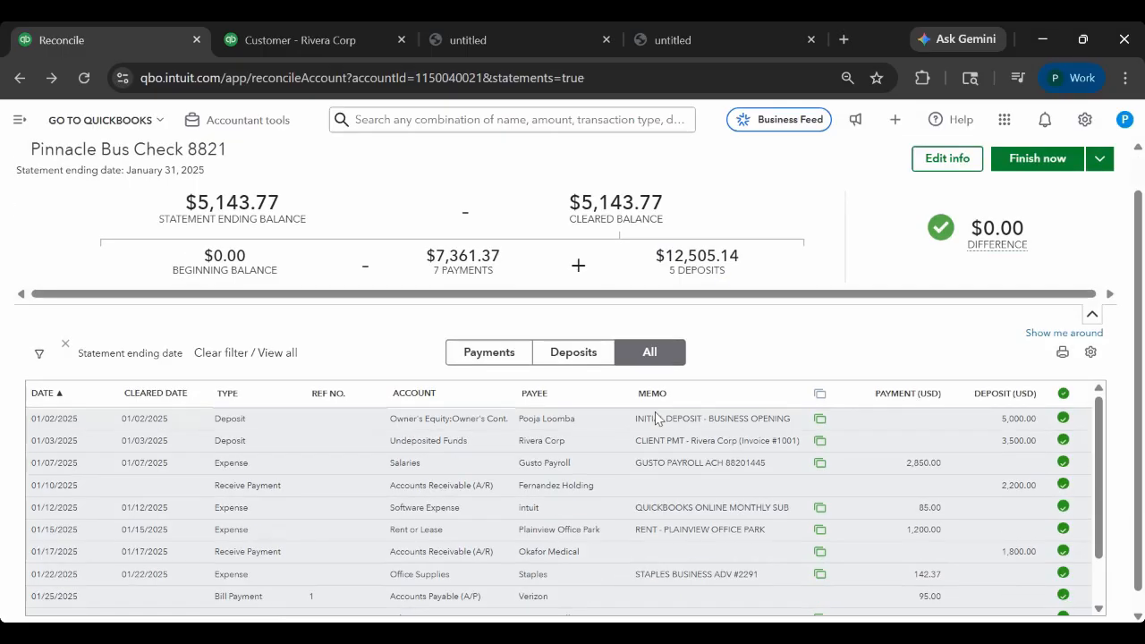
pyautogui.scroll(-2, 653, 484)
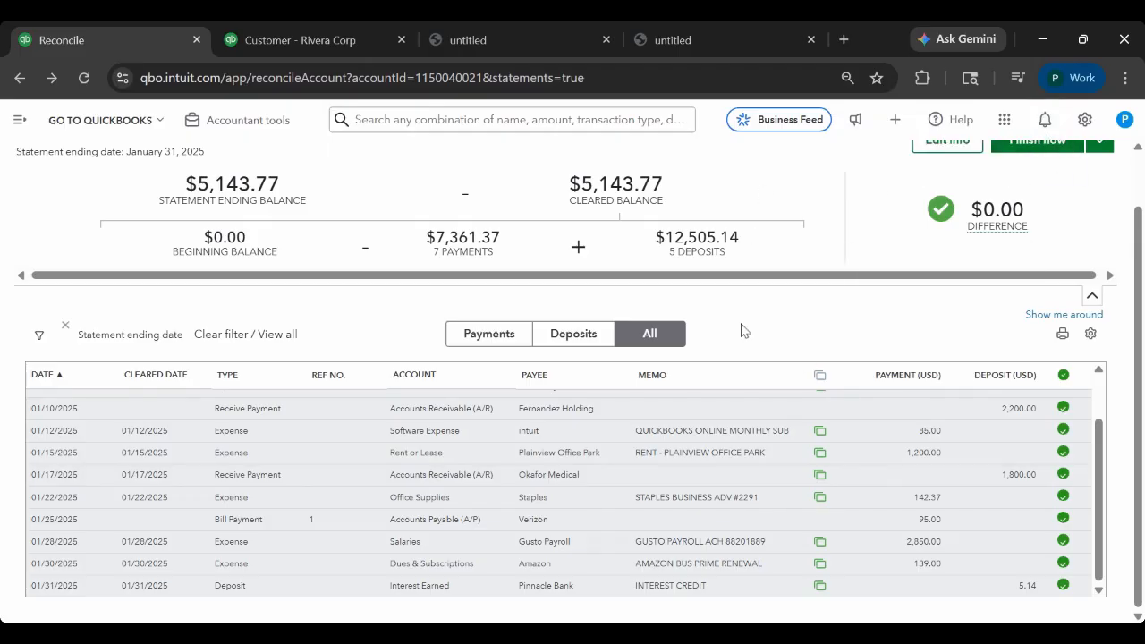
pyautogui.scroll(1, 741, 331)
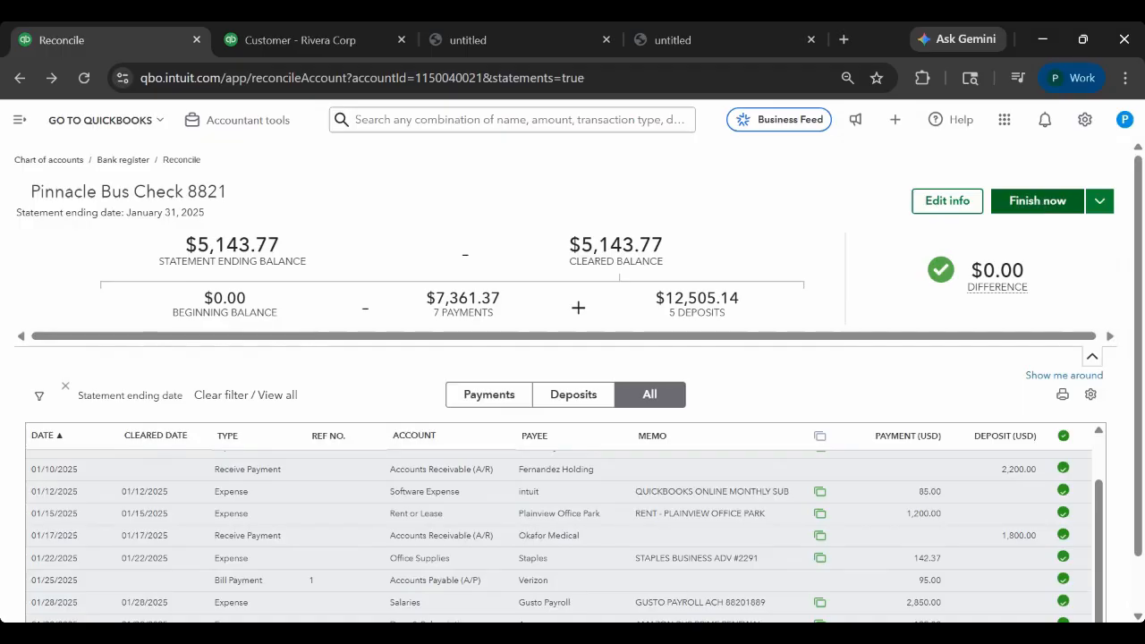
pyautogui.moveTo(1036, 285)
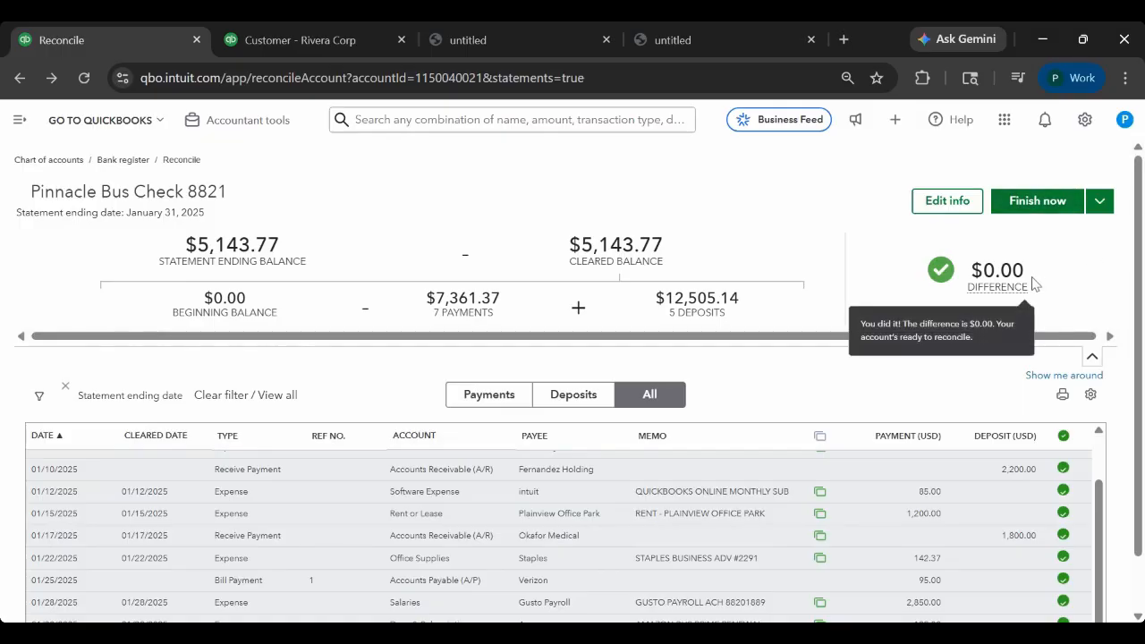
pyautogui.moveTo(1034, 285); pyautogui.dragTo(971, 268)
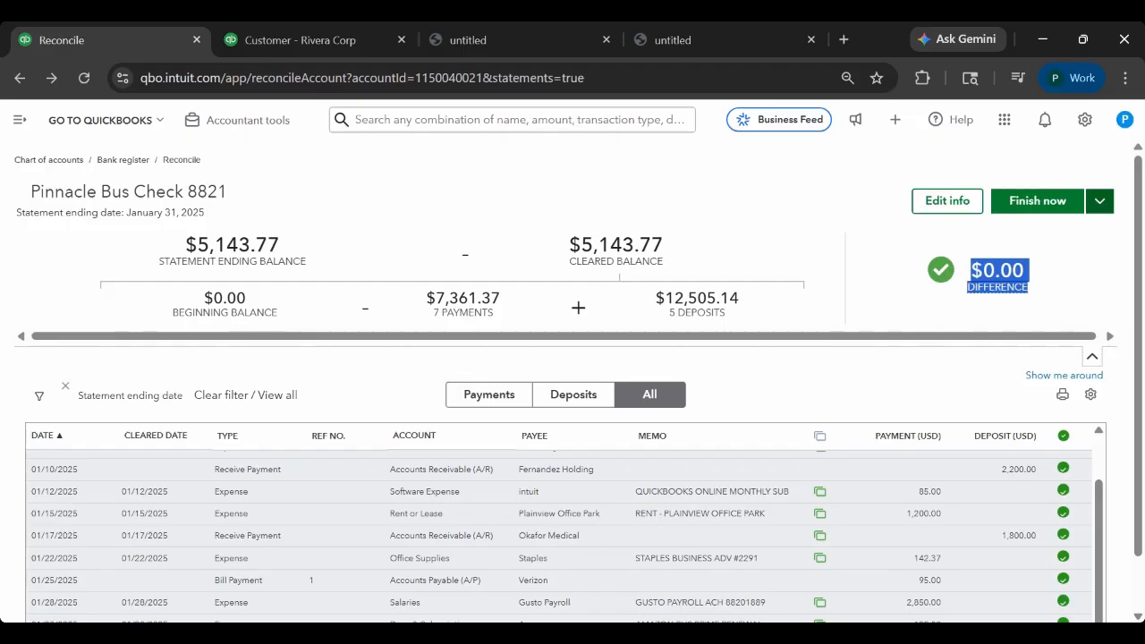
pyautogui.click(1100, 202)
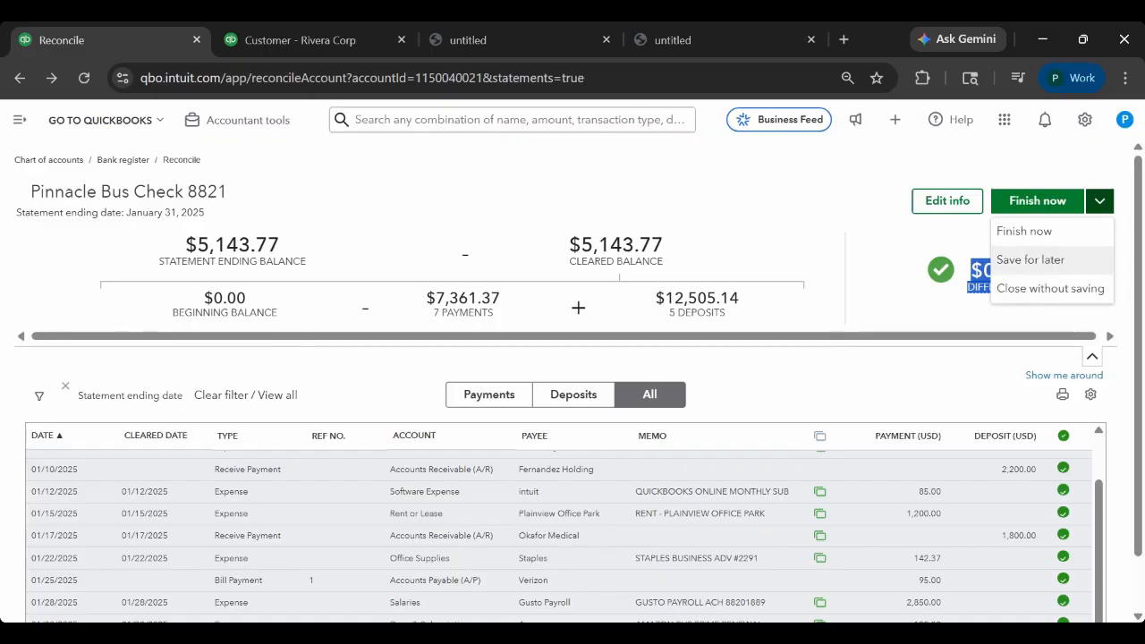
pyautogui.click(875, 240)
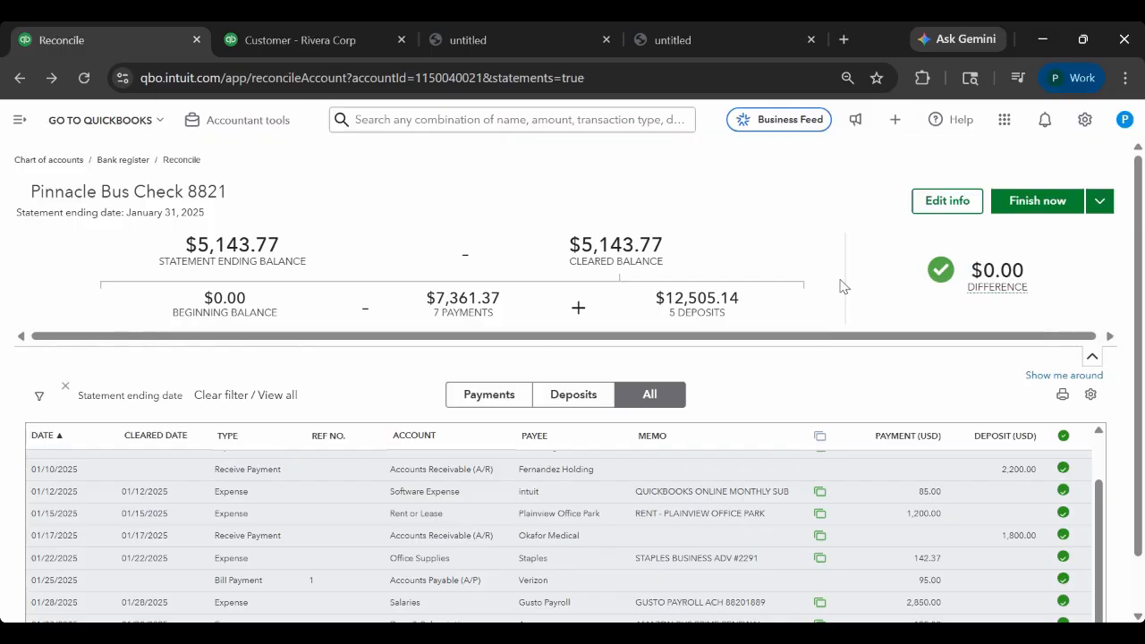
pyautogui.click(1025, 204)
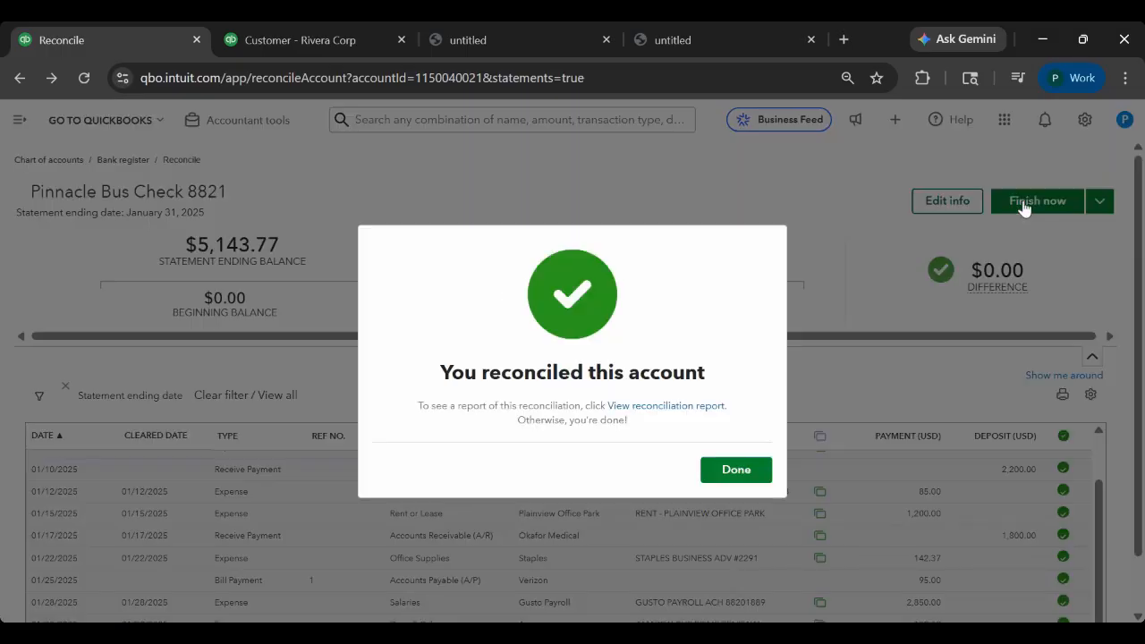
pyautogui.click(730, 471)
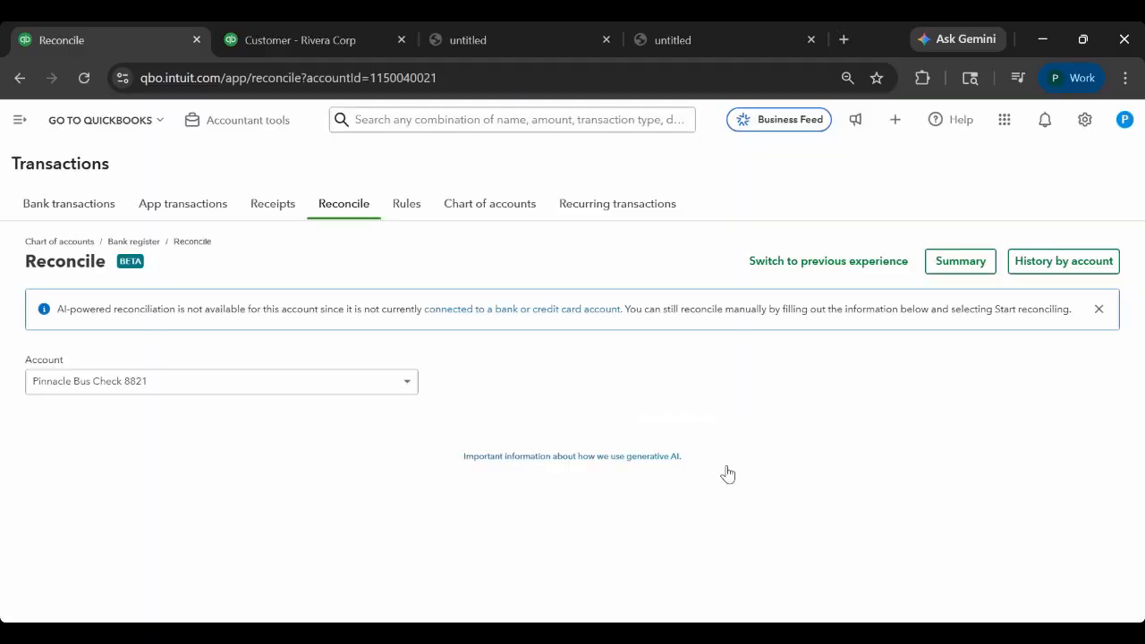
# View the balances and transactions in the February 2025 bank statement PDF, and return to the reconciliation's statement ending balance and date fields.
pyautogui.scroll(-2, 489, 442)
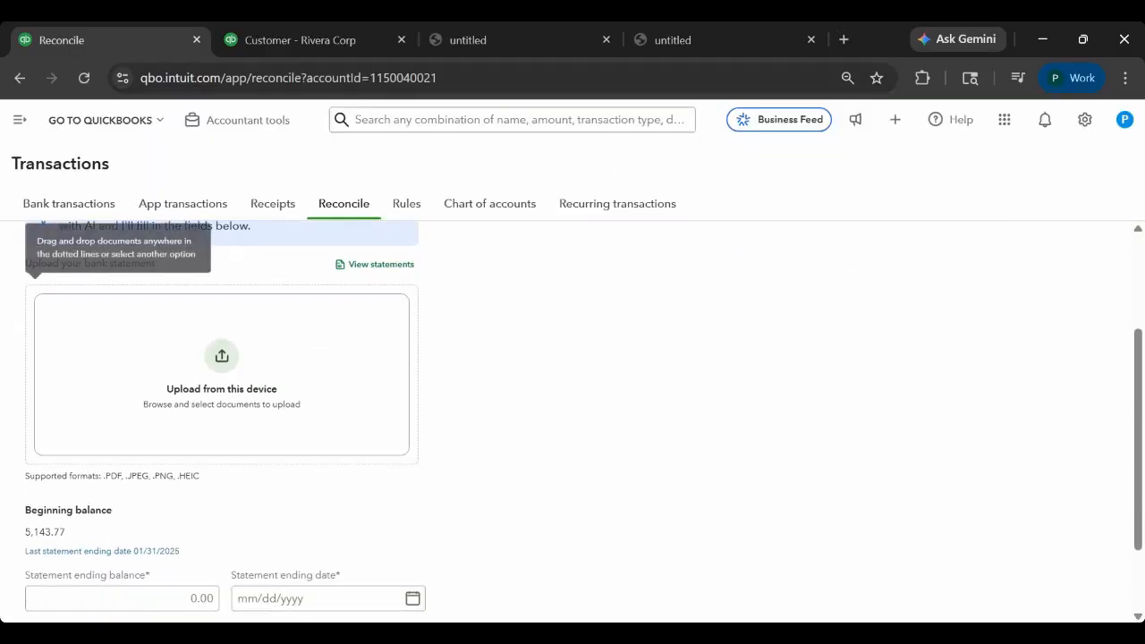
pyautogui.click(652, 51)
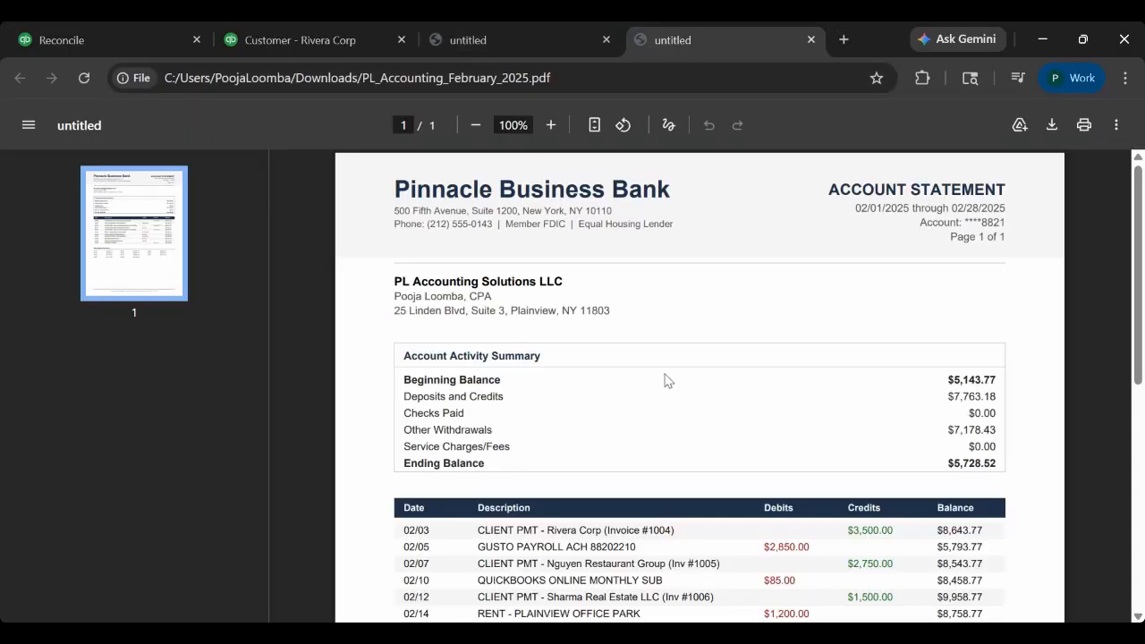
pyautogui.scroll(-1, 664, 379)
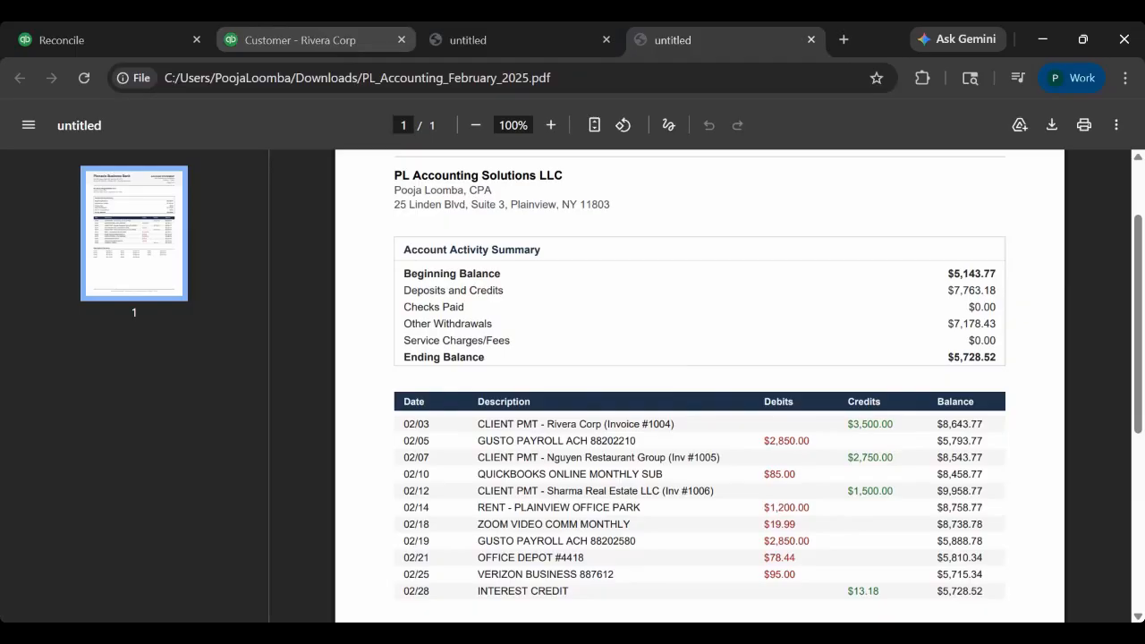
pyautogui.click(133, 46)
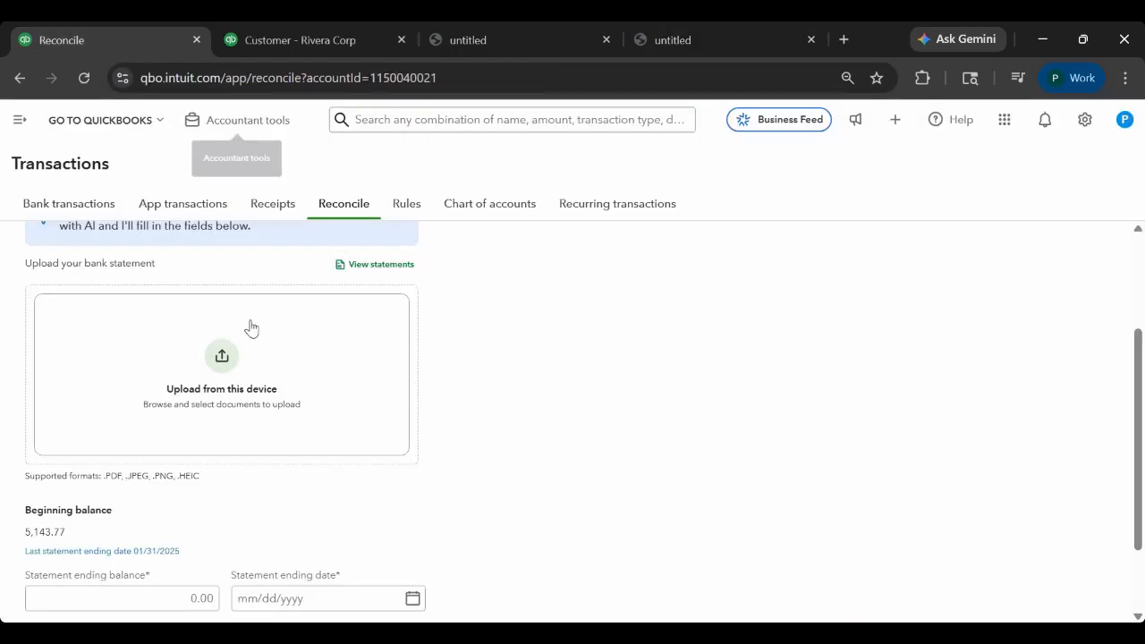
pyautogui.scroll(-1, 414, 413)
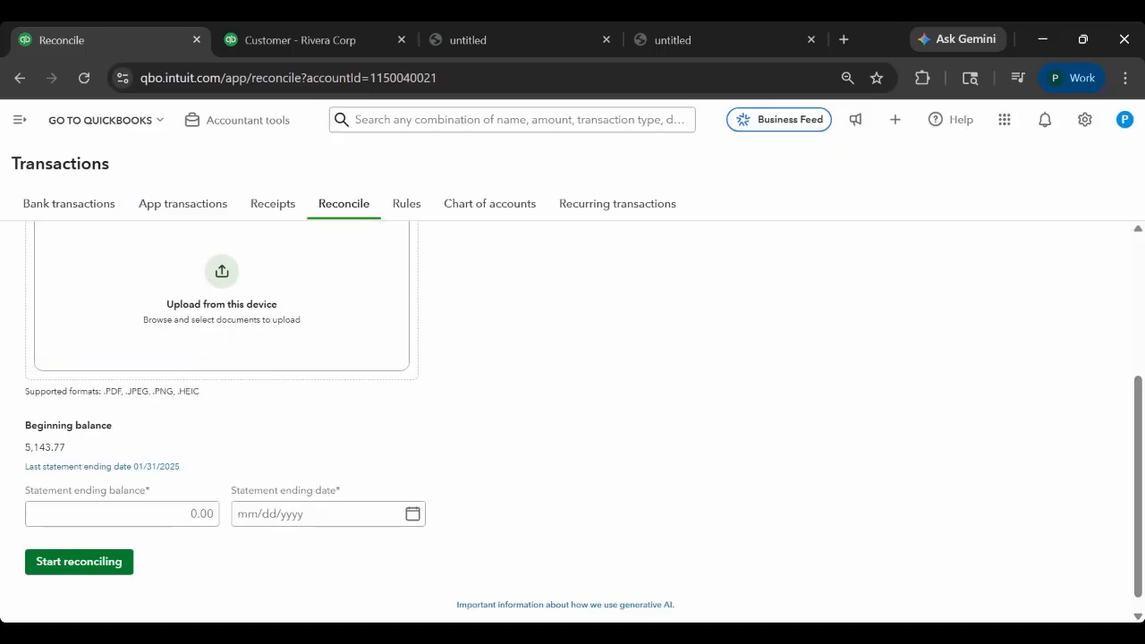
# Compare the reconciliation's beginning balance with the February 2025 statement PDF and look up the statement's ending balance.
pyautogui.doubleClick(45, 447)
pyautogui.click(267, 410)
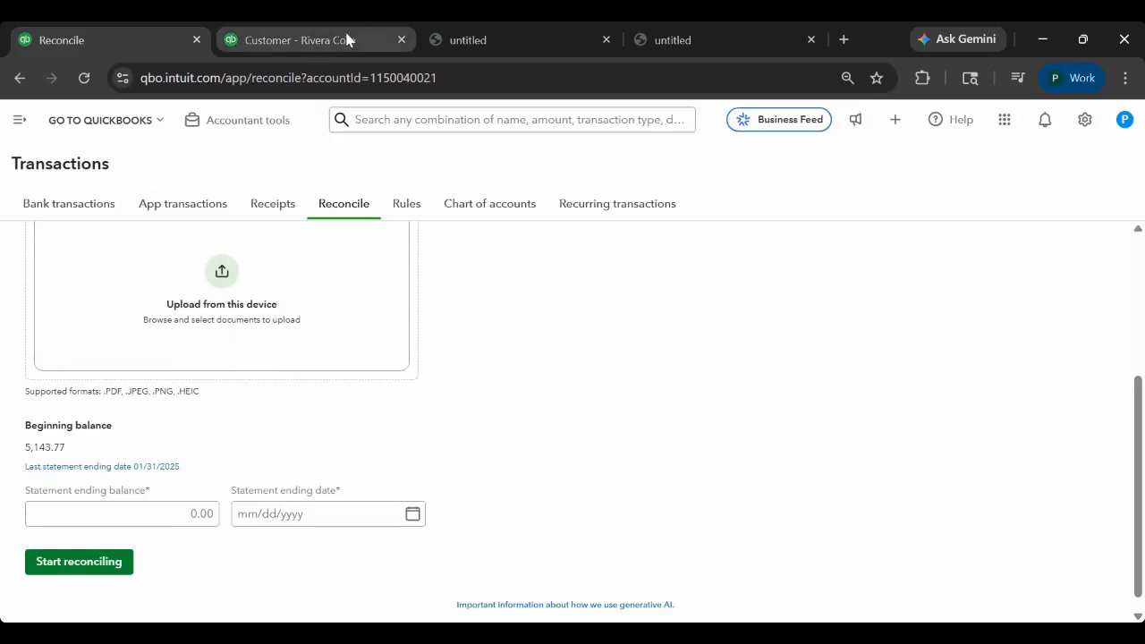
pyautogui.click(651, 29)
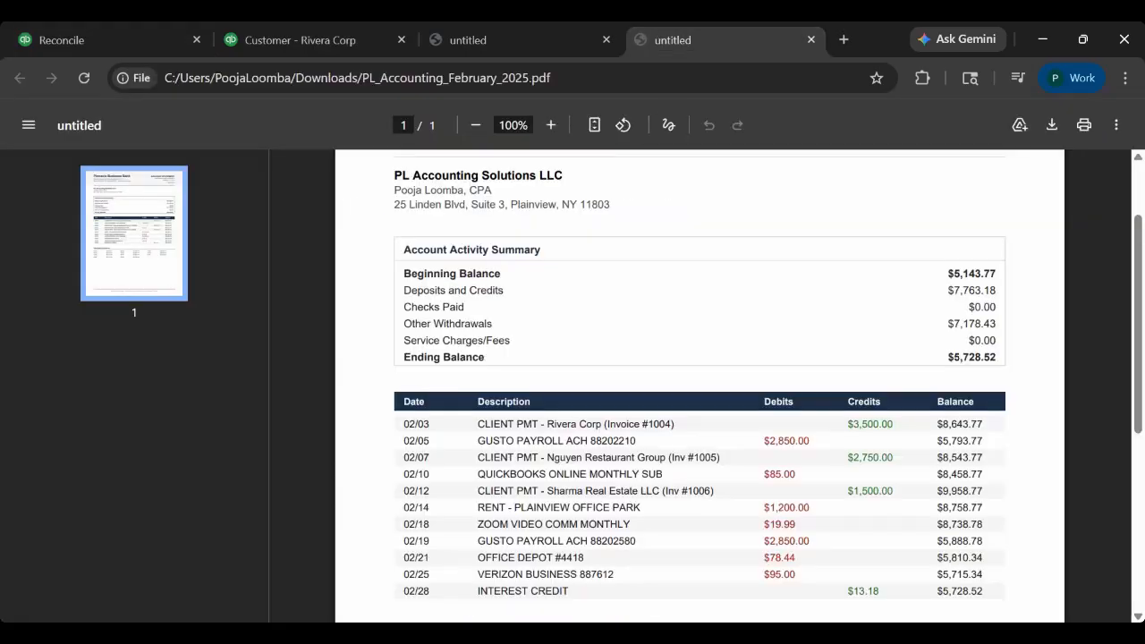
pyautogui.click(129, 36)
pyautogui.doubleClick(45, 446)
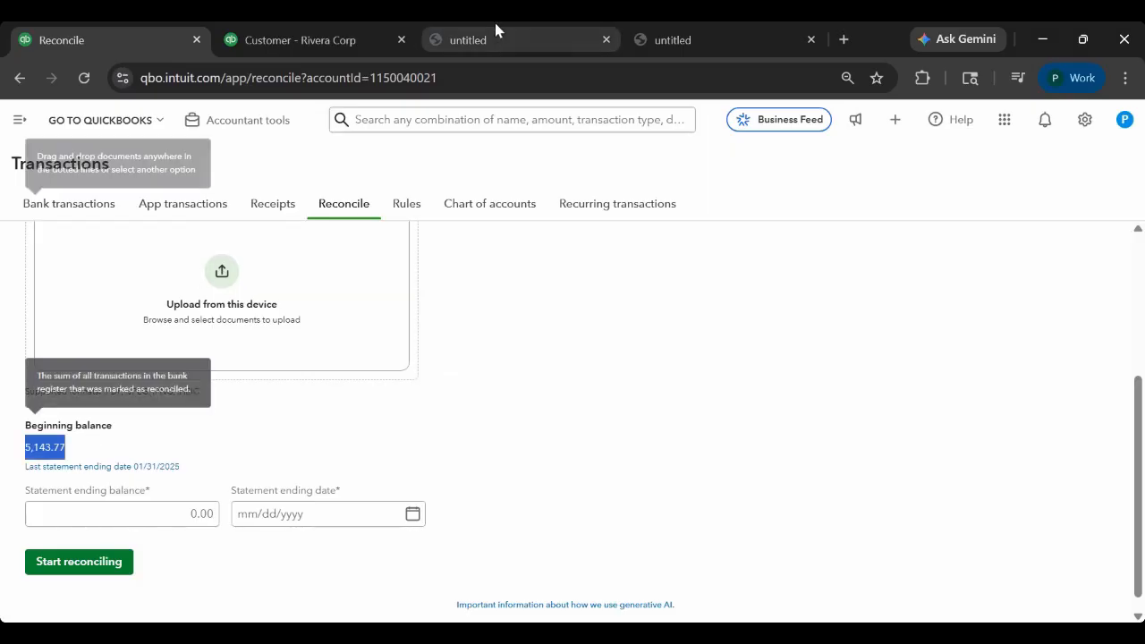
pyautogui.click(646, 32)
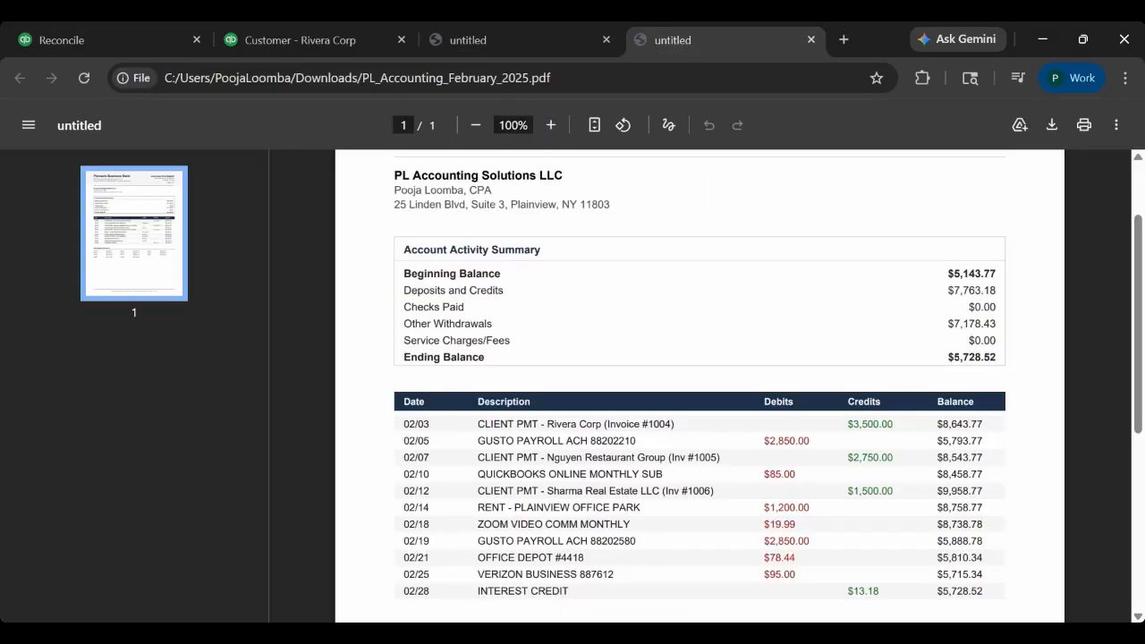
pyautogui.moveTo(997, 357); pyautogui.dragTo(954, 357)
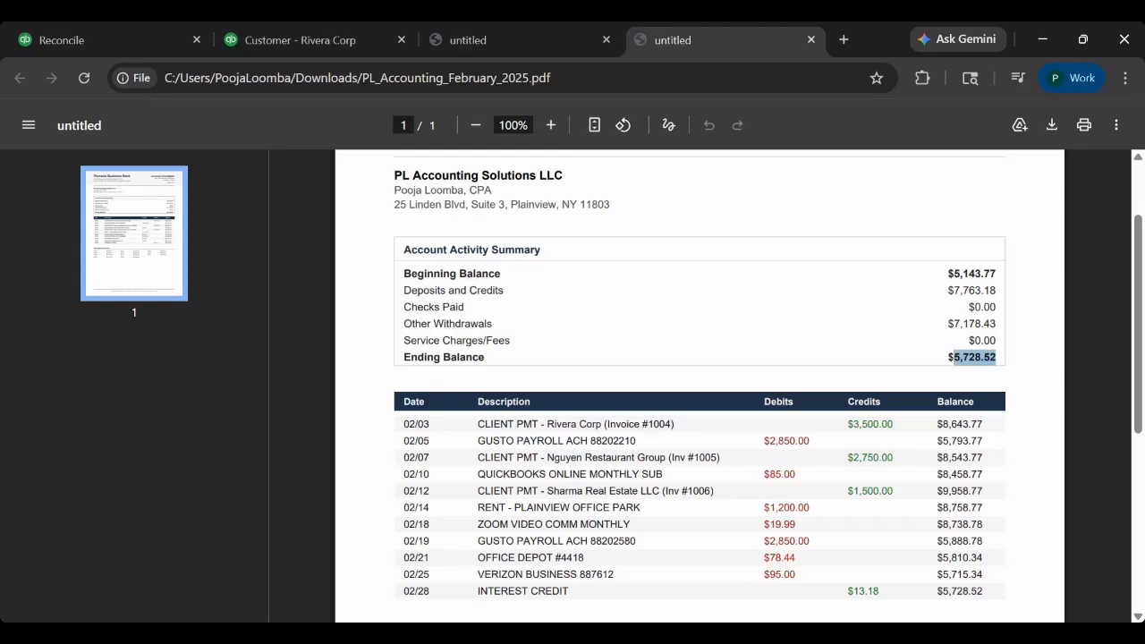
pyautogui.click(119, 34)
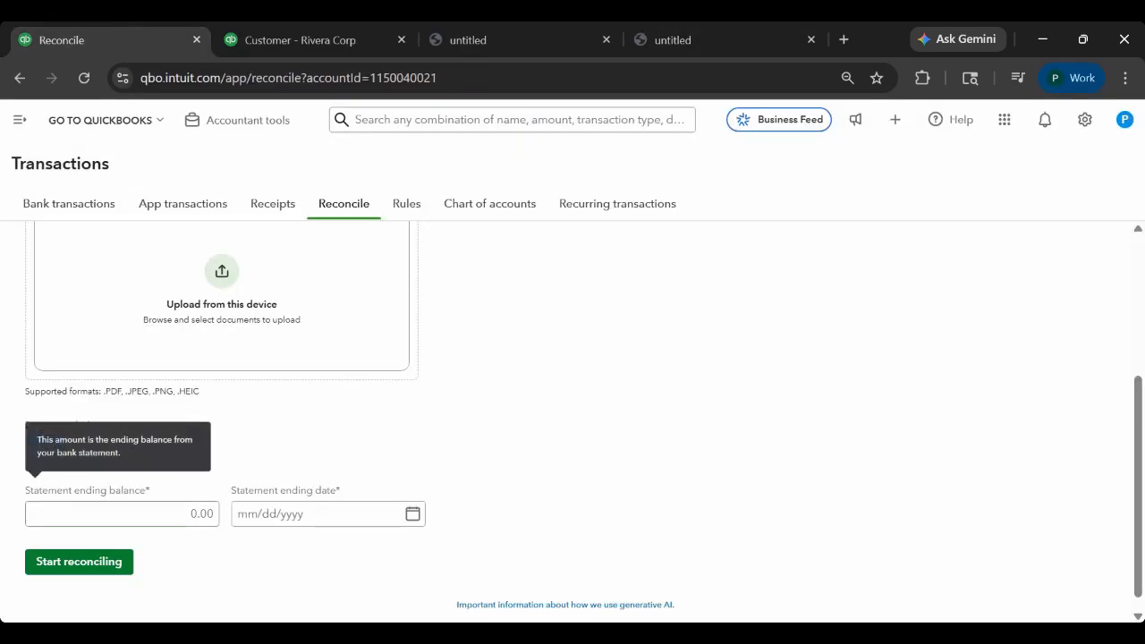
pyautogui.click(148, 511)
pyautogui.click(575, 450)
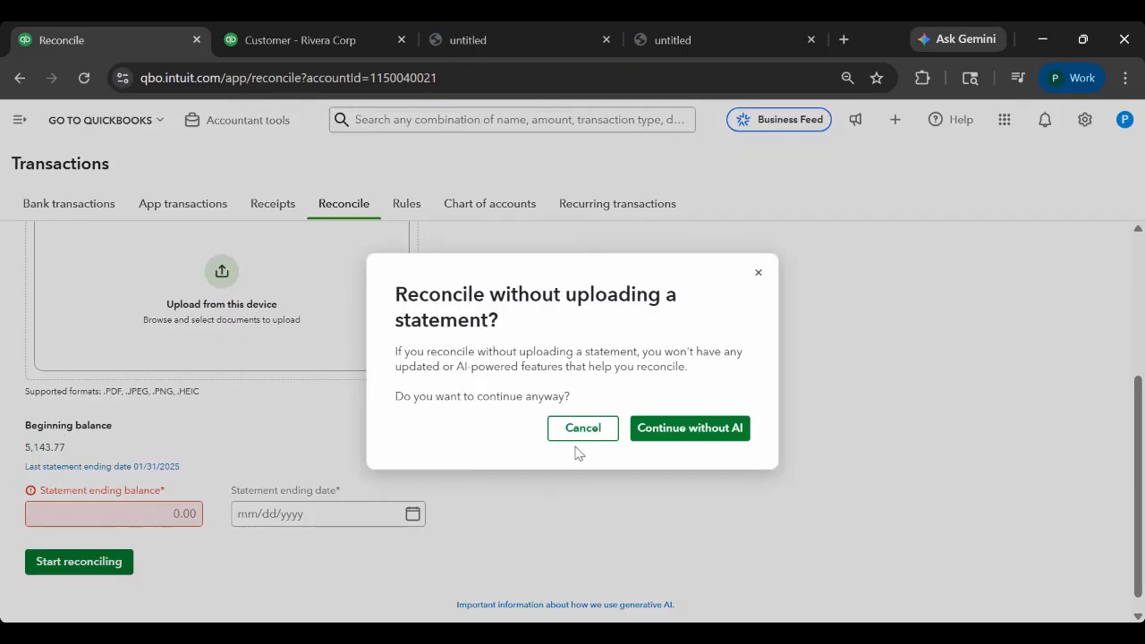
pyautogui.click(665, 426)
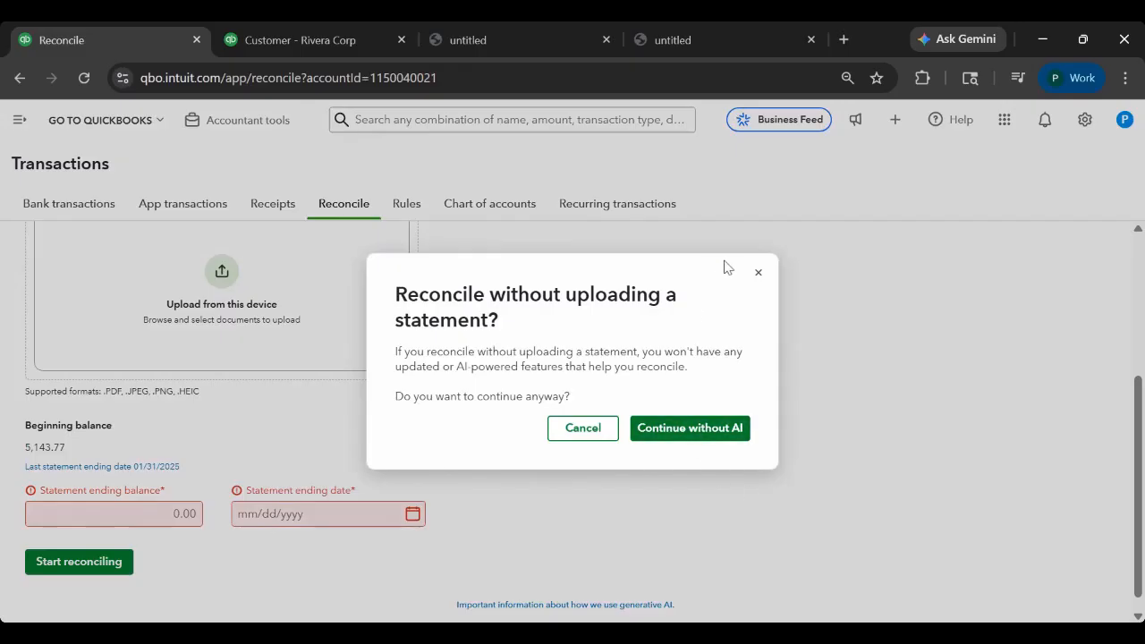
pyautogui.click(757, 272)
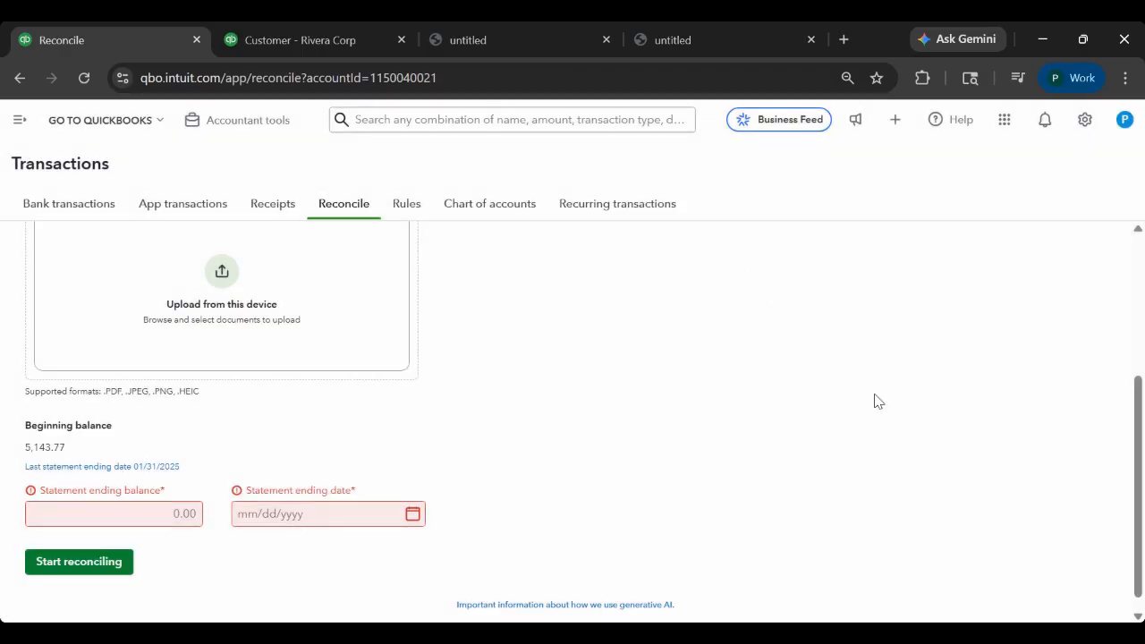
# Set the statement ending balance to 5,728.52 and ending date to 02/28/2025, and start reconciling without uploading a statement.
pyautogui.click(161, 514)
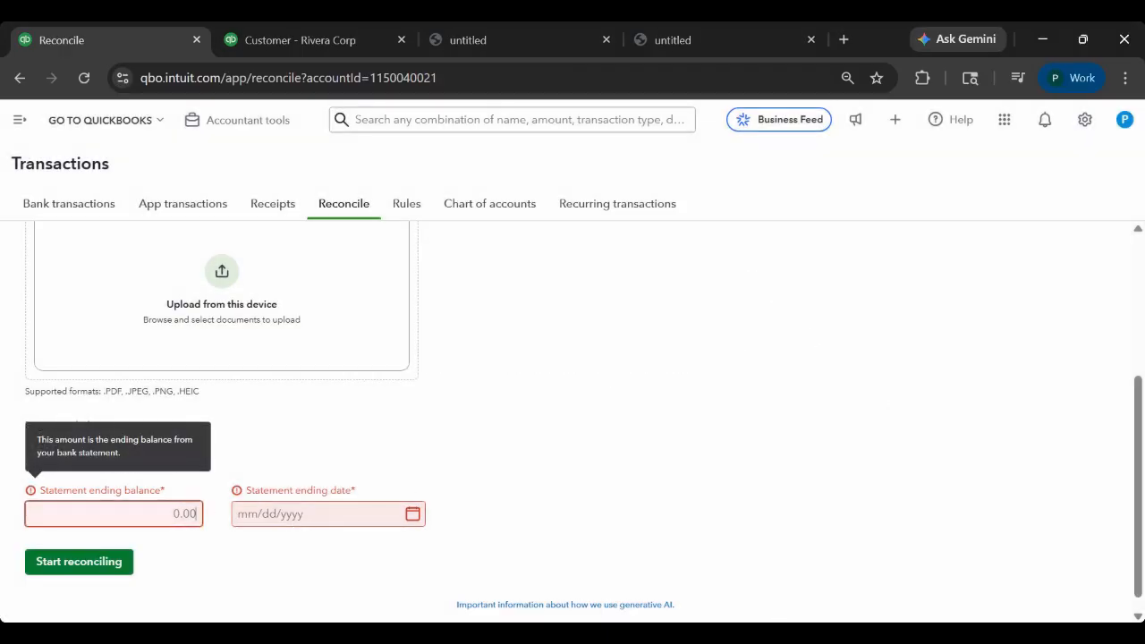
pyautogui.write('5728.52')
pyautogui.press('Tab')
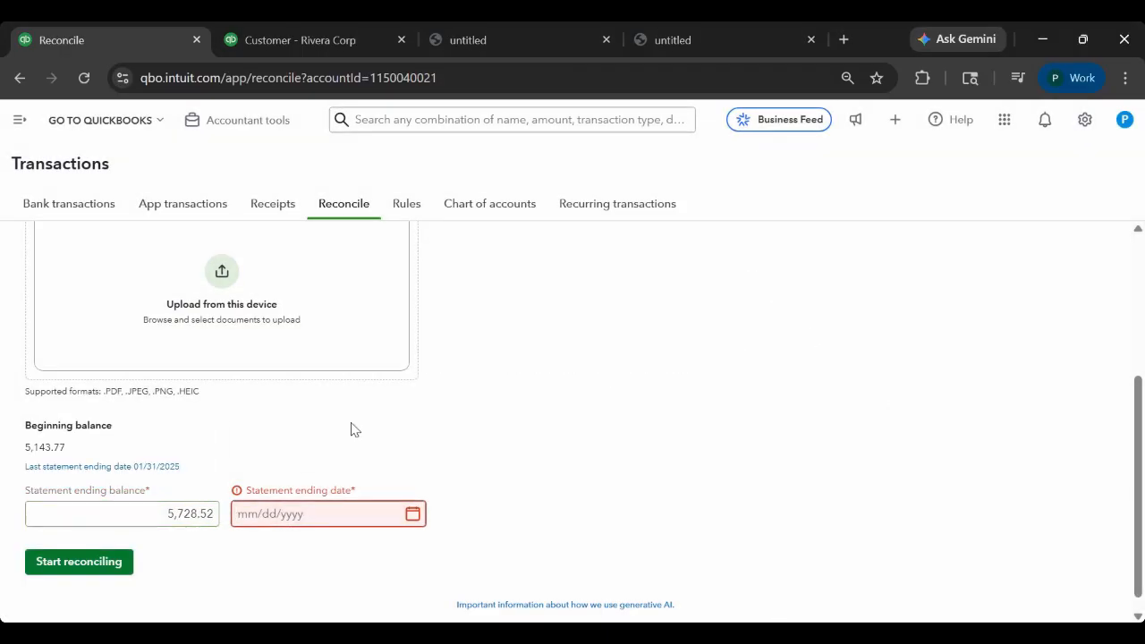
pyautogui.write('02282025')
pyautogui.press('Tab')
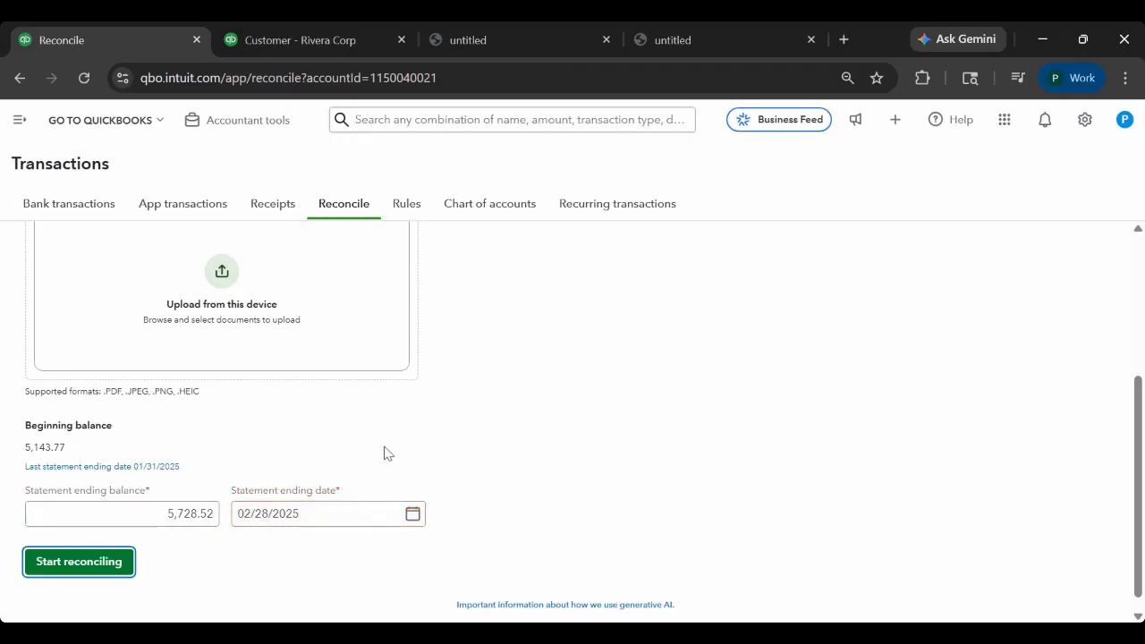
pyautogui.click(90, 563)
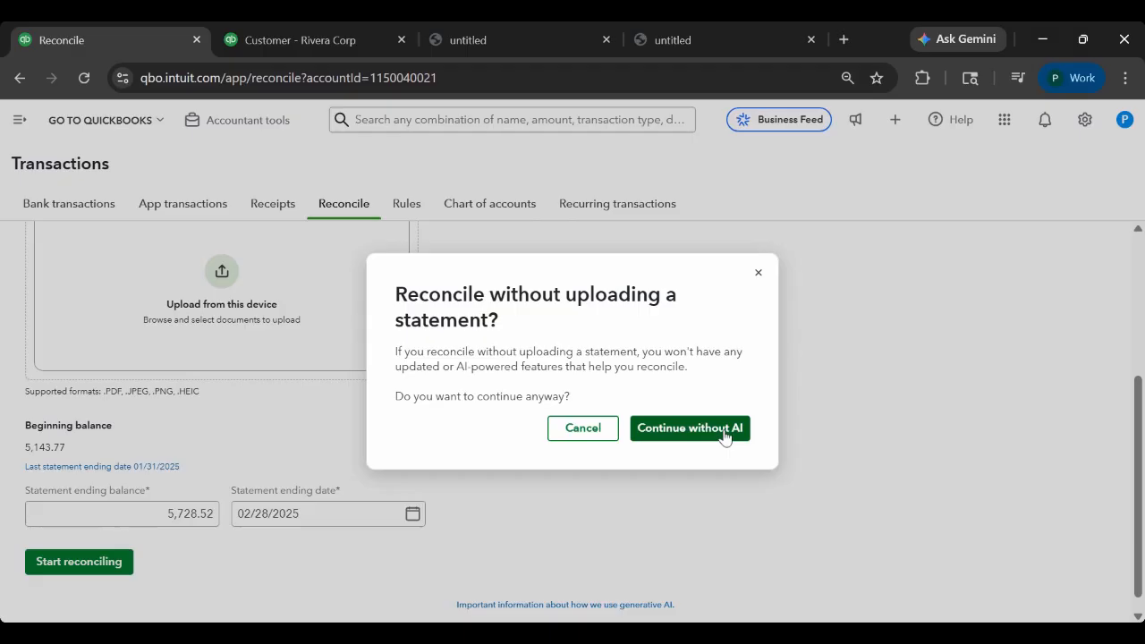
pyautogui.click(689, 428)
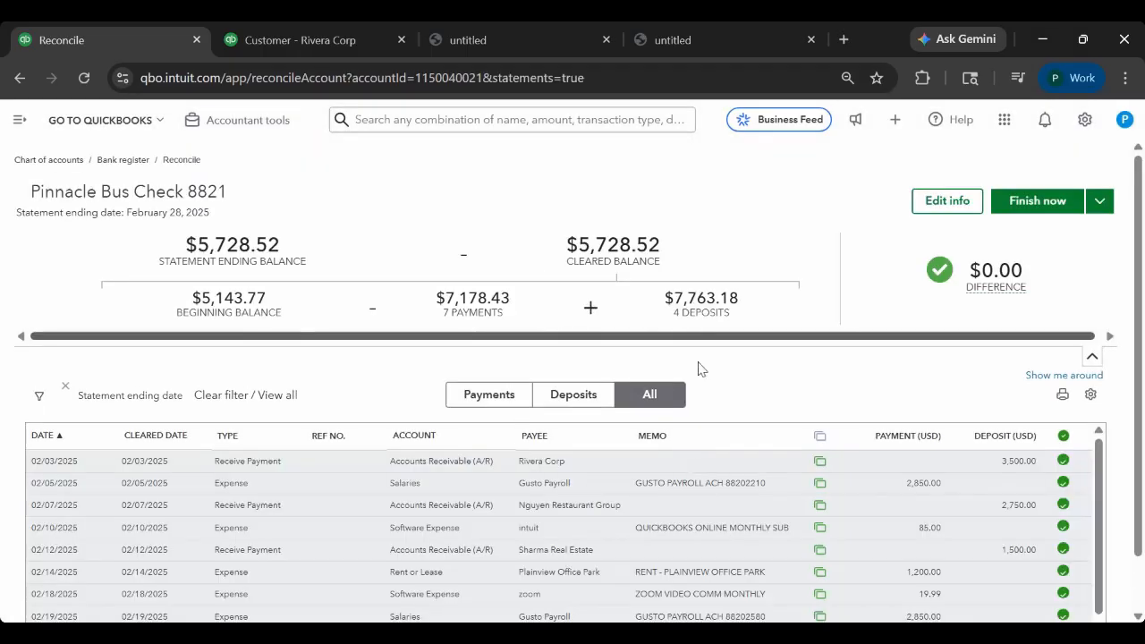
# Examine the February 2025 transactions marked as cleared and check the difference in the balance summary.
pyautogui.scroll(-1, 699, 369)
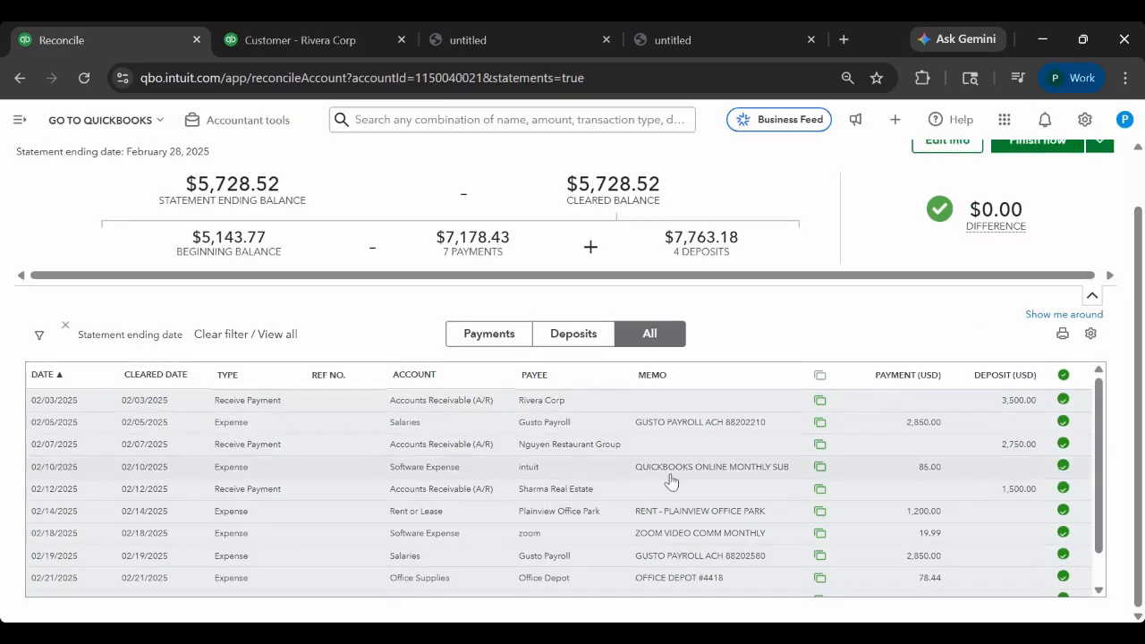
pyautogui.scroll(1, 695, 272)
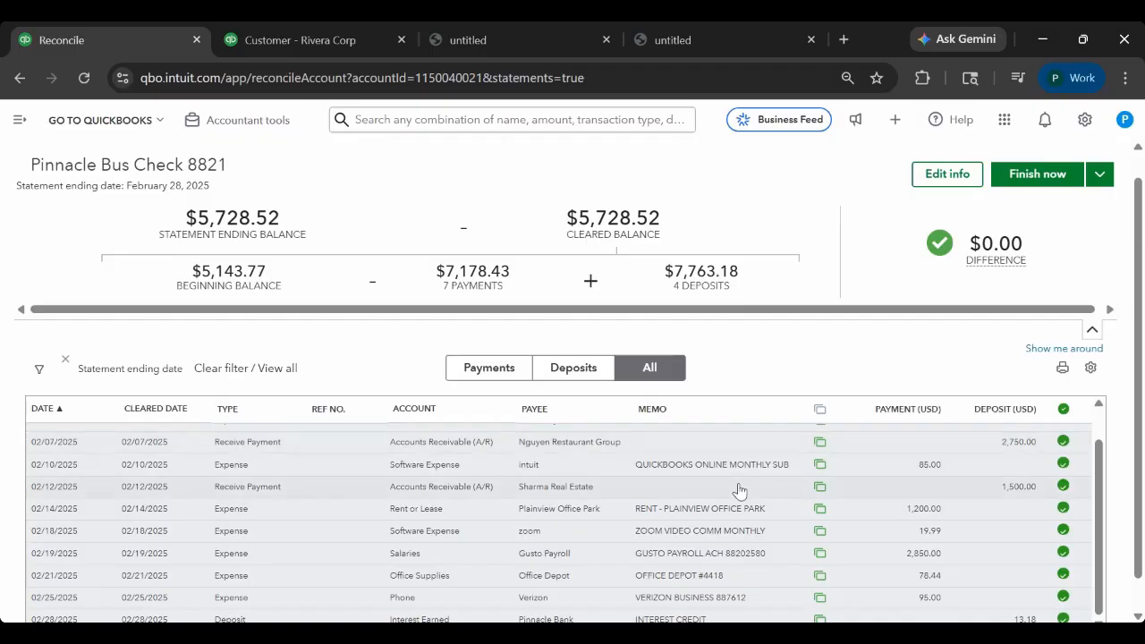
pyautogui.scroll(-2, 752, 506)
pyautogui.scroll(3, 772, 548)
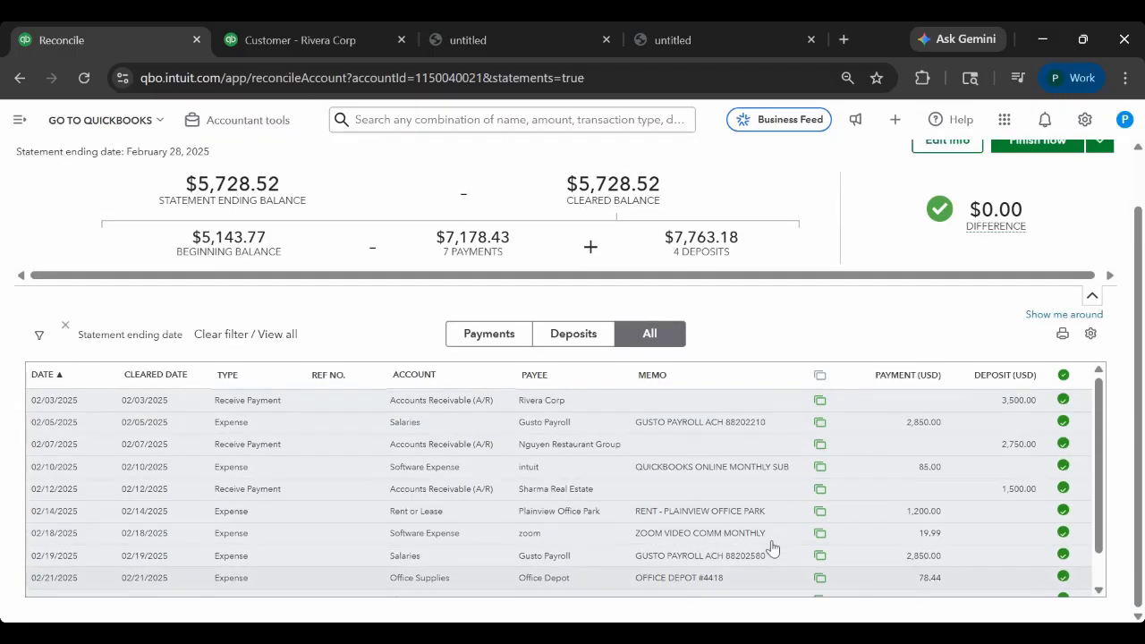
pyautogui.scroll(-3, 751, 537)
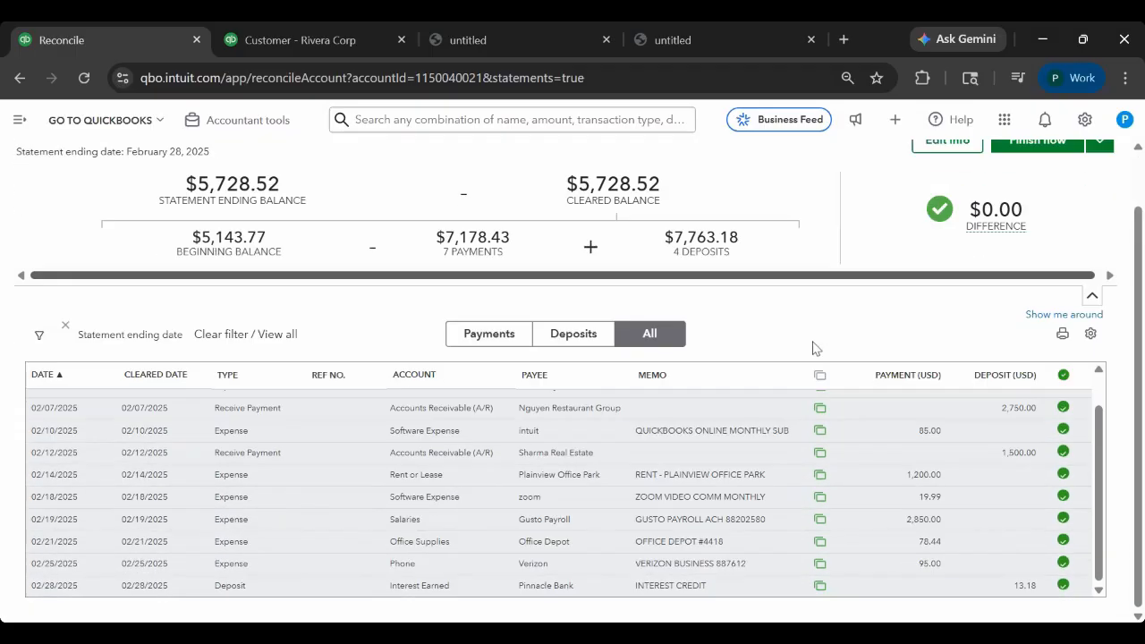
pyautogui.scroll(3, 745, 543)
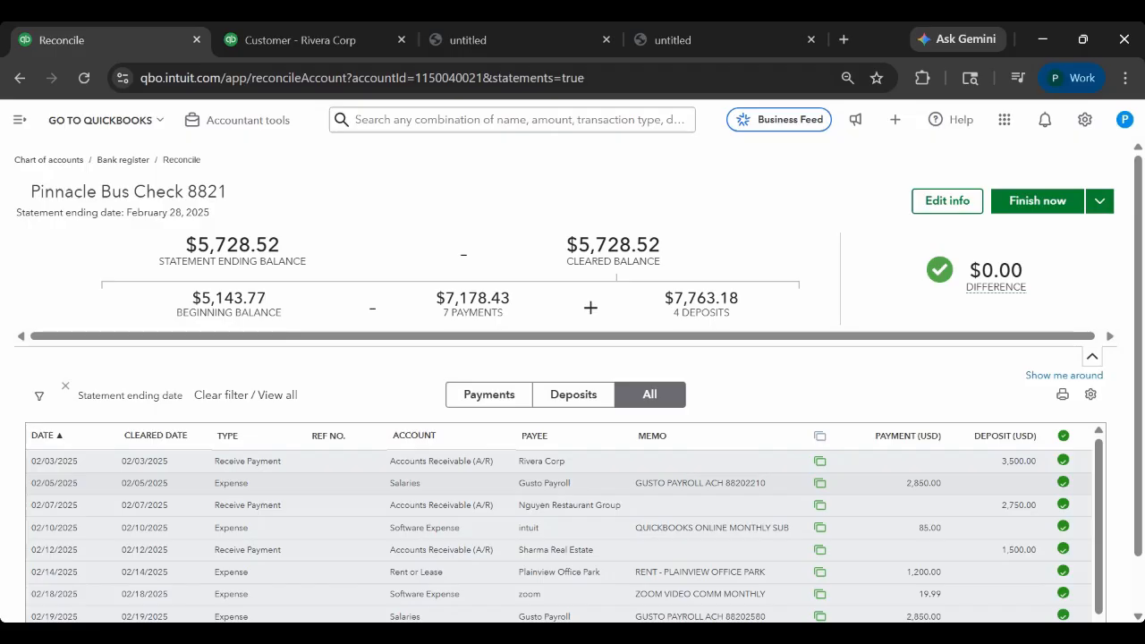
pyautogui.scroll(-1, 835, 306)
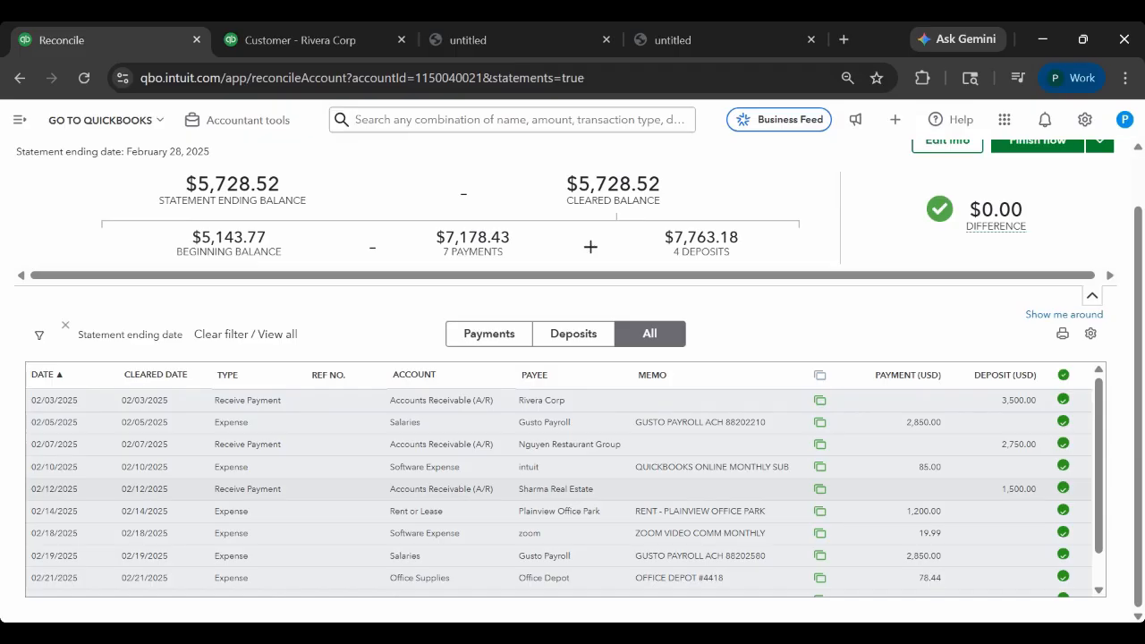
pyautogui.scroll(-1, 819, 528)
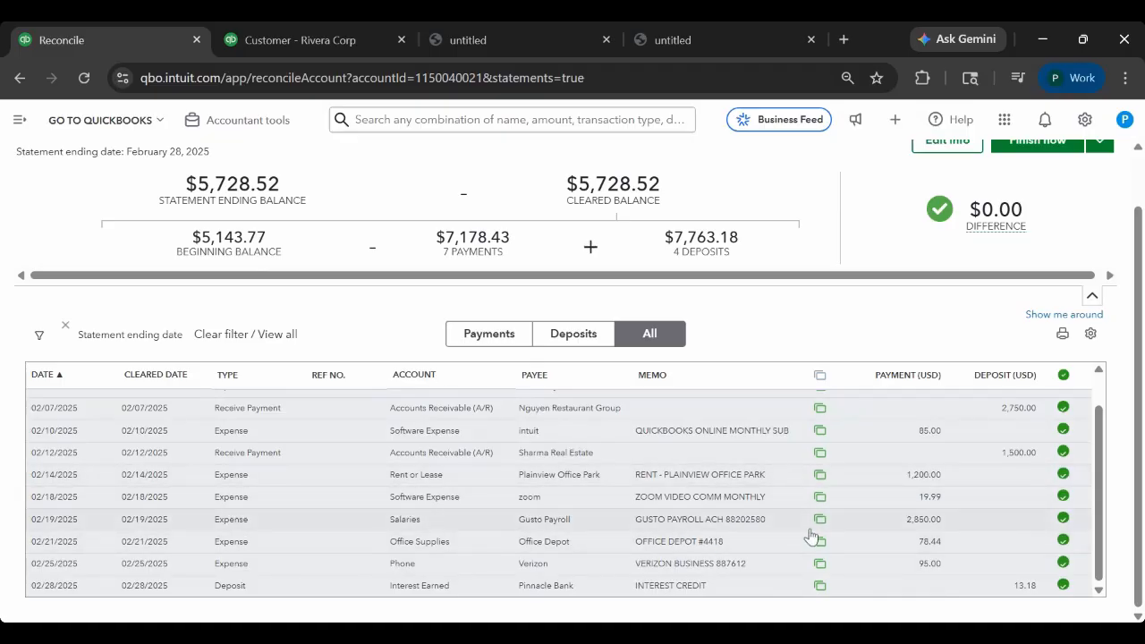
pyautogui.scroll(1, 1004, 511)
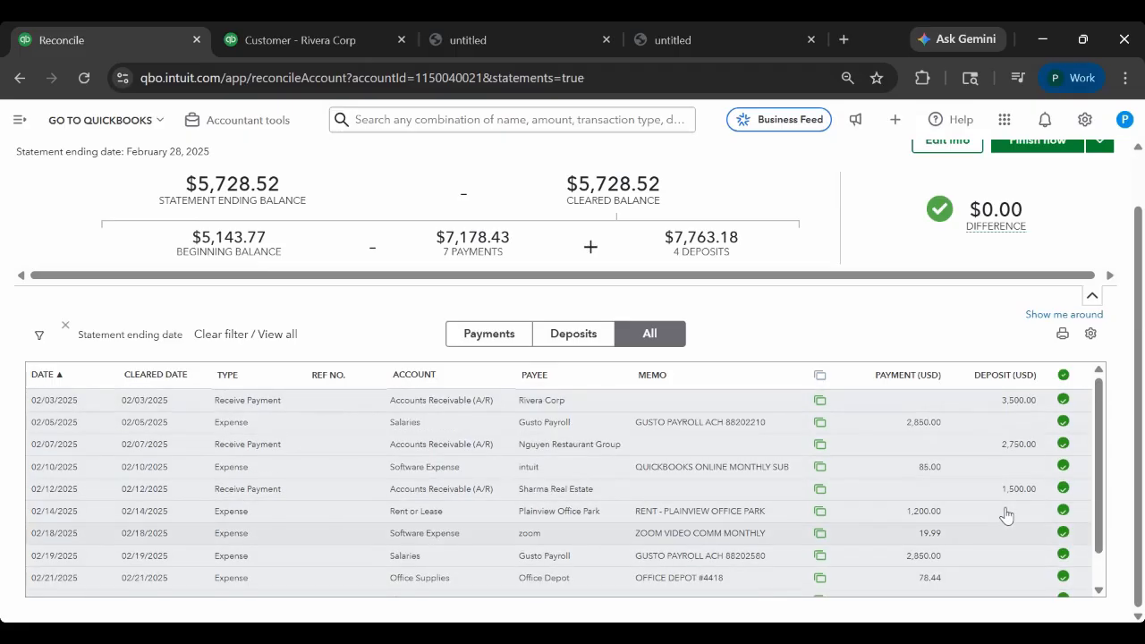
pyautogui.moveTo(1032, 213)
pyautogui.moveTo(1032, 212); pyautogui.dragTo(982, 213)
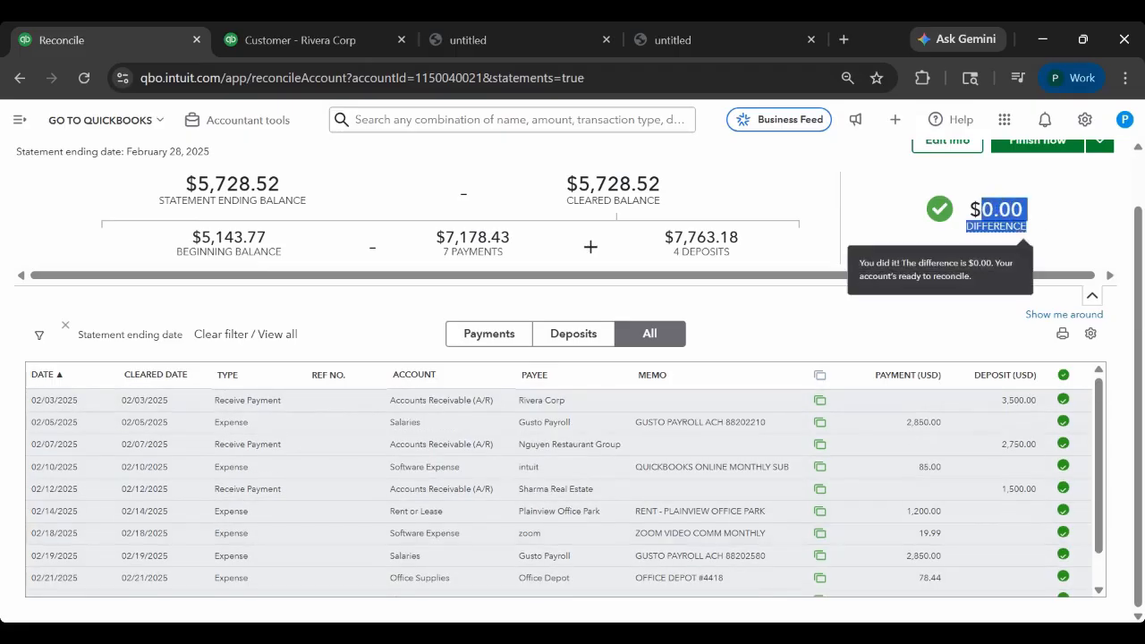
pyautogui.click(856, 323)
pyautogui.scroll(-1, 842, 518)
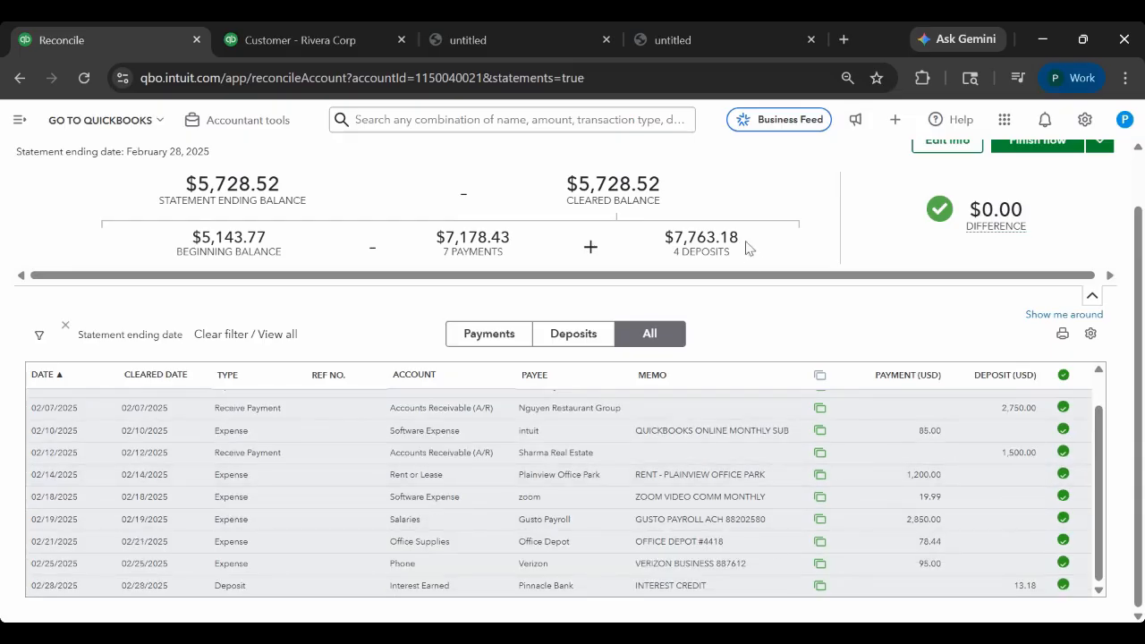
# Compare the cleared deposits and payments totals with the deposits and withdrawals in the February 2025 statement PDF.
pyautogui.moveTo(746, 243); pyautogui.dragTo(664, 238)
pyautogui.click(666, 37)
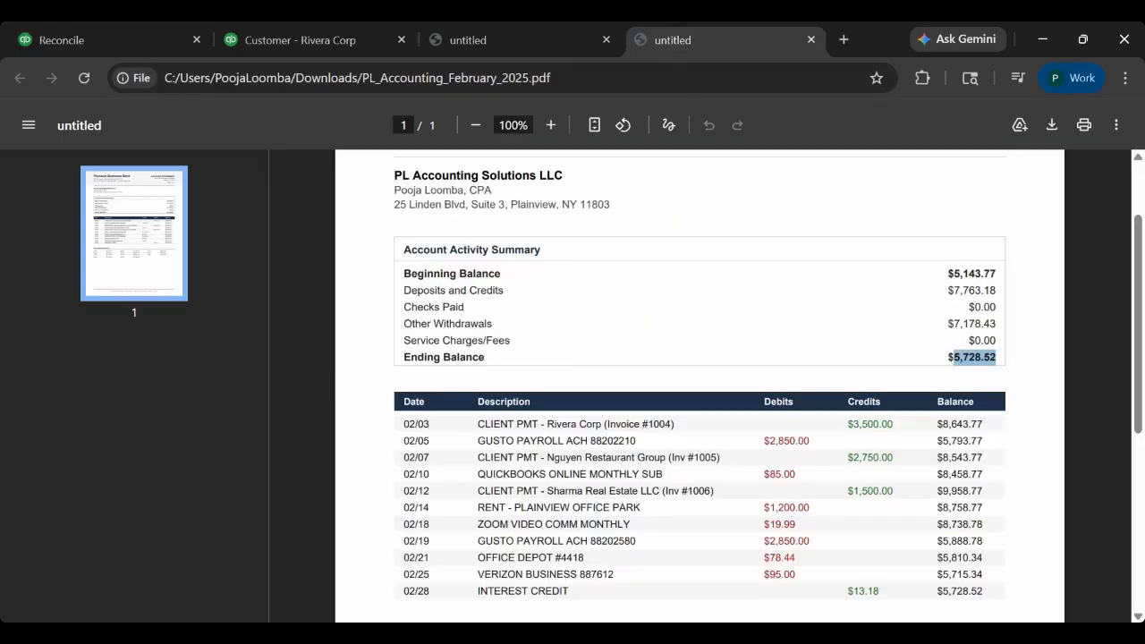
pyautogui.doubleClick(972, 290)
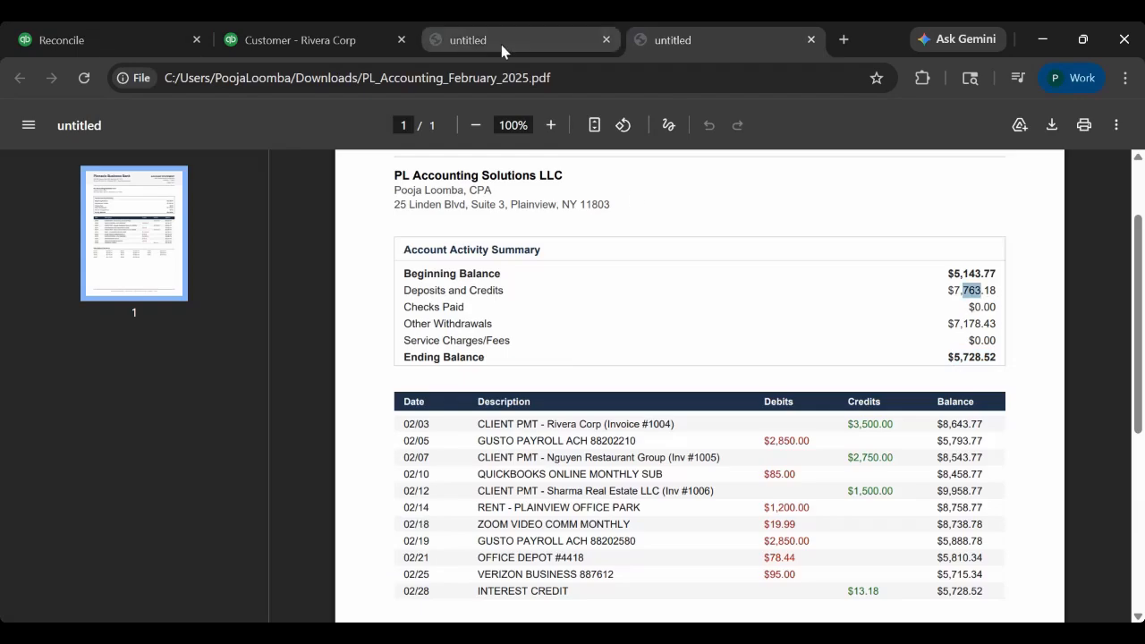
pyautogui.click(191, 27)
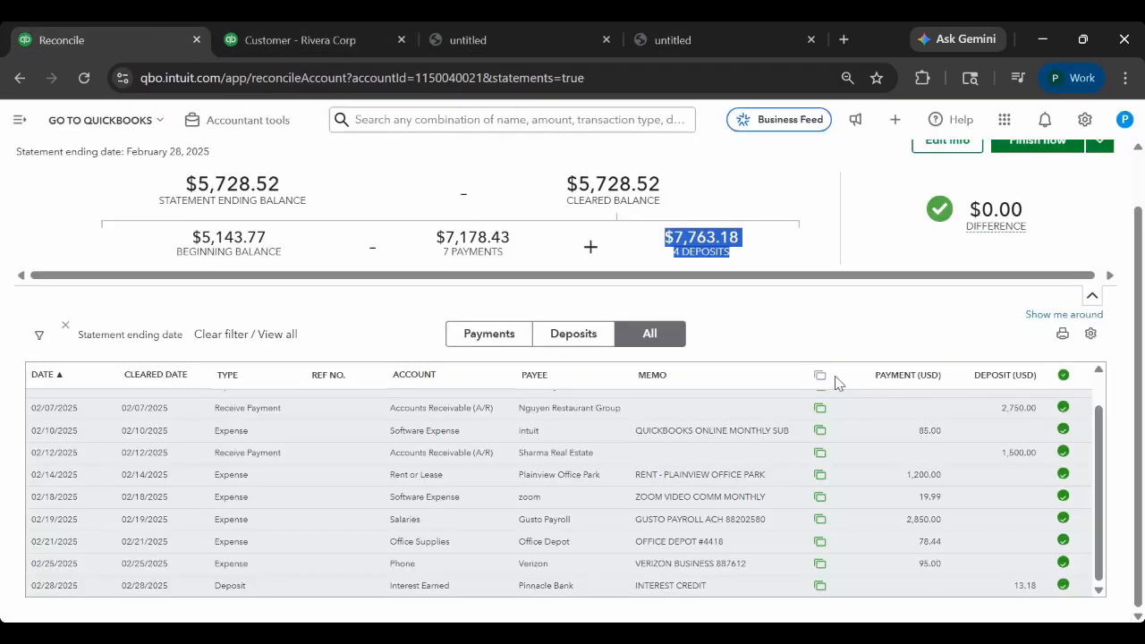
pyautogui.doubleClick(476, 237)
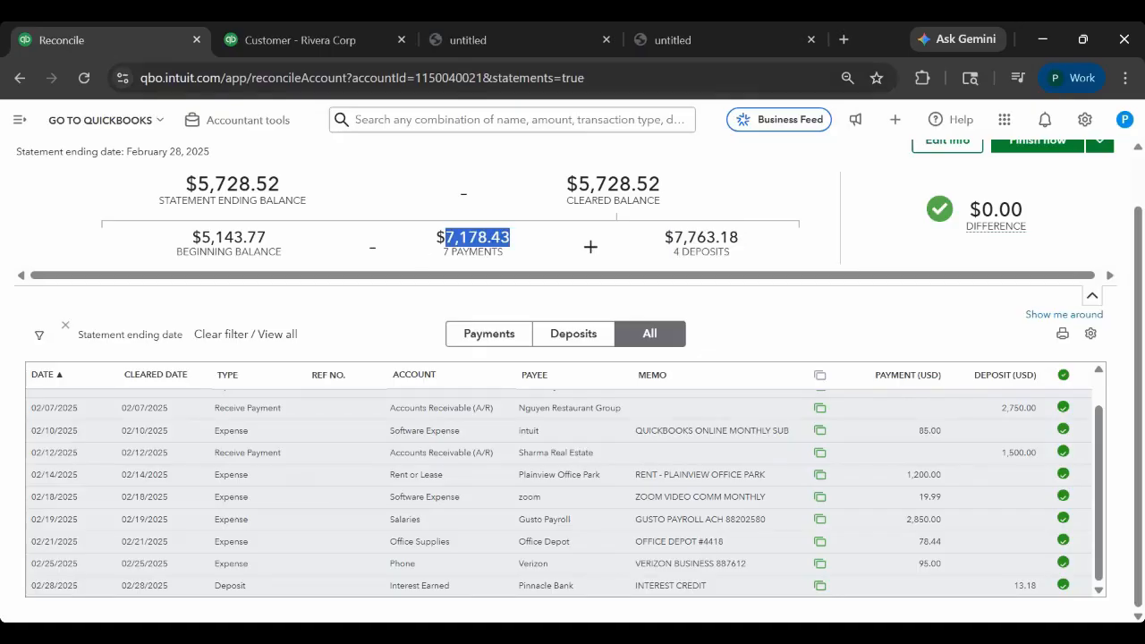
pyautogui.click(707, 40)
pyautogui.doubleClick(972, 324)
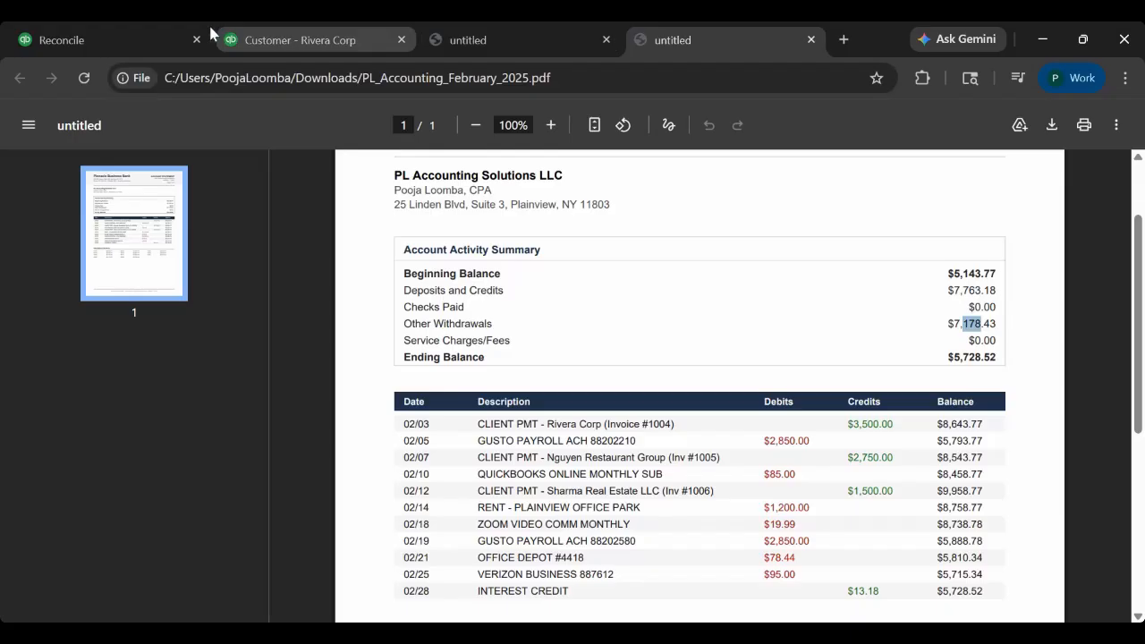
pyautogui.click(150, 34)
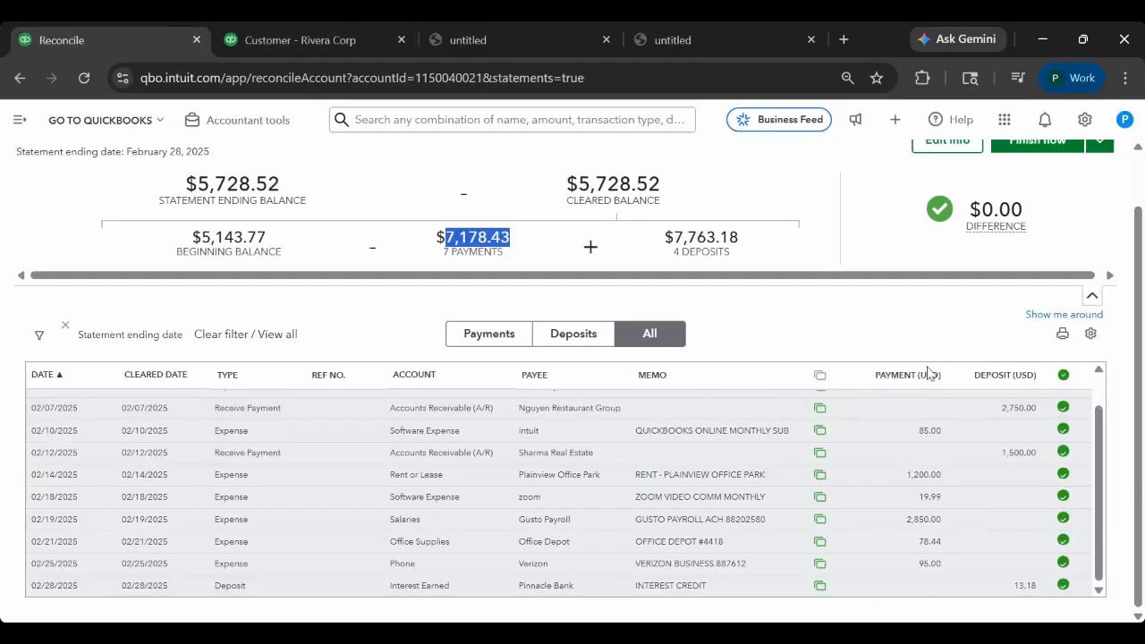
# Finish the February 28, 2025 reconciliation and dismiss the completion dialog.
pyautogui.scroll(2, 890, 369)
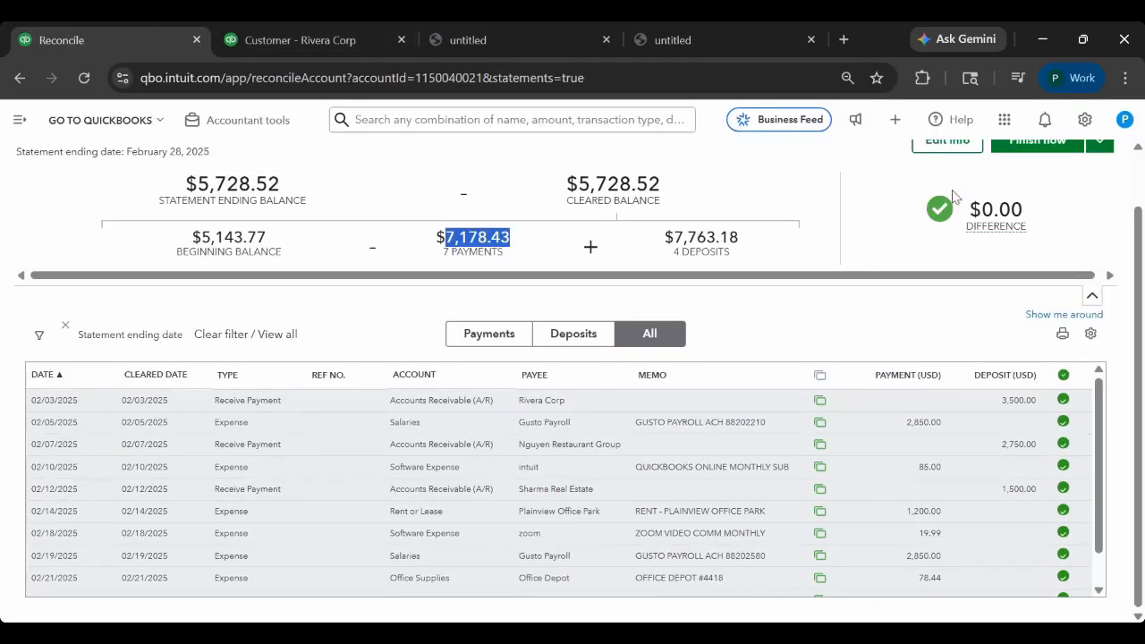
pyautogui.click(1040, 146)
pyautogui.click(738, 474)
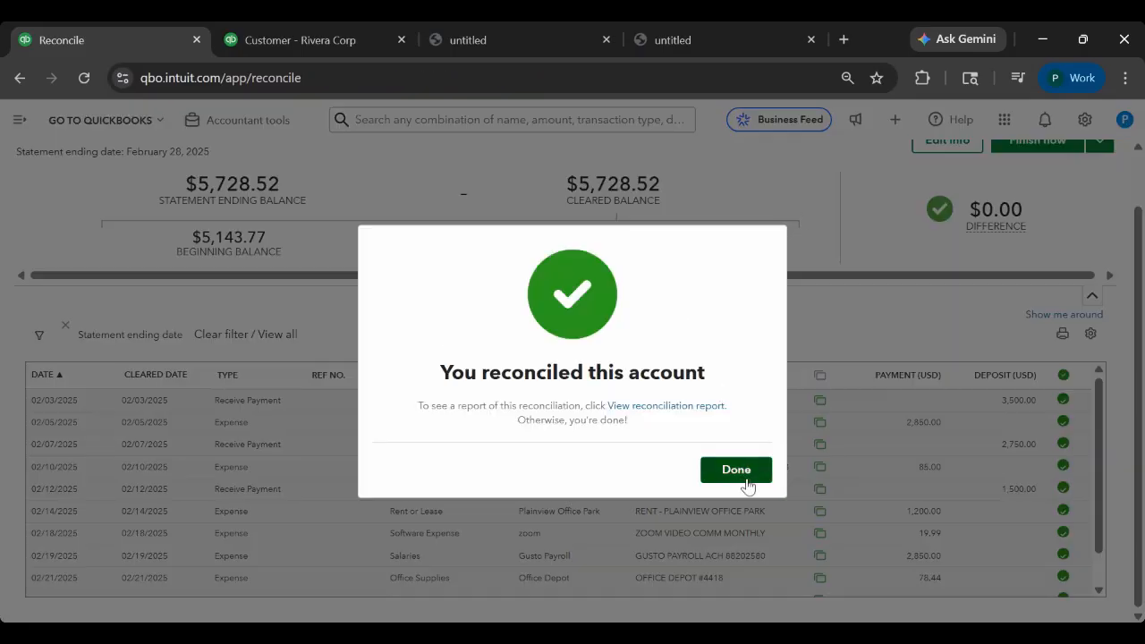